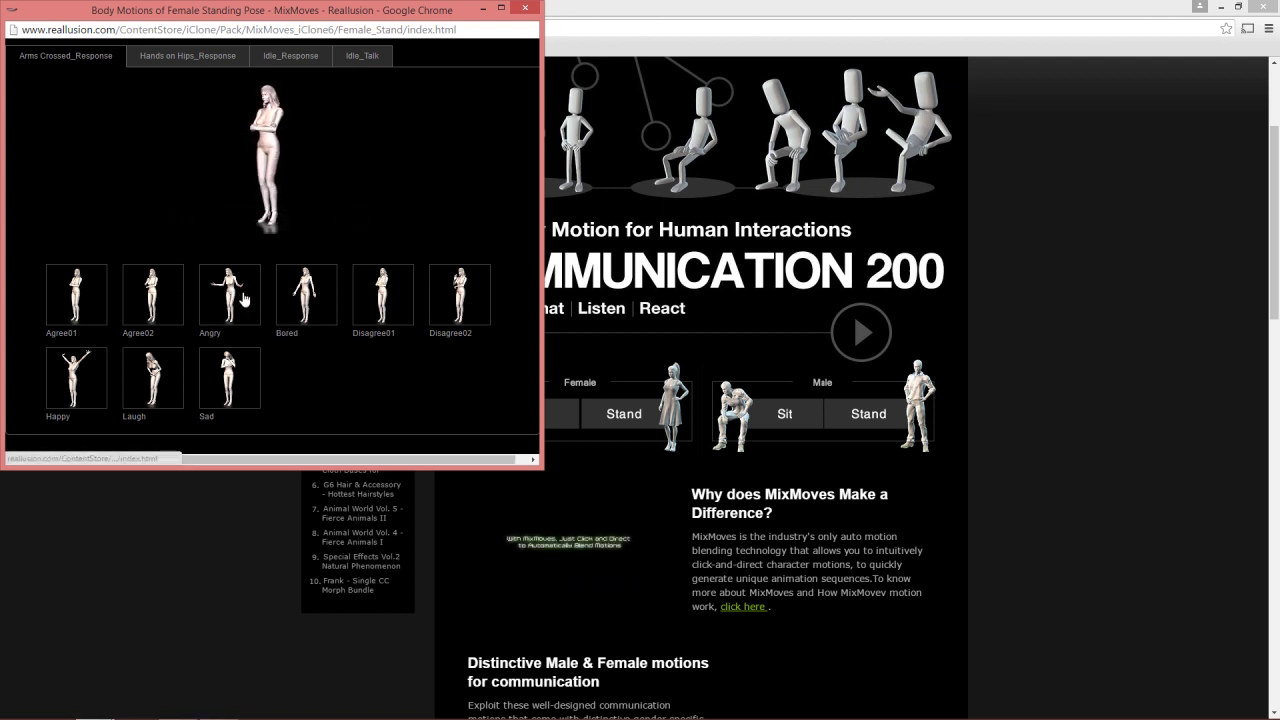
- Preview the female standing motions Bored from Arms Crossed_Response and Laugh from Idle_Response
click(293, 316)
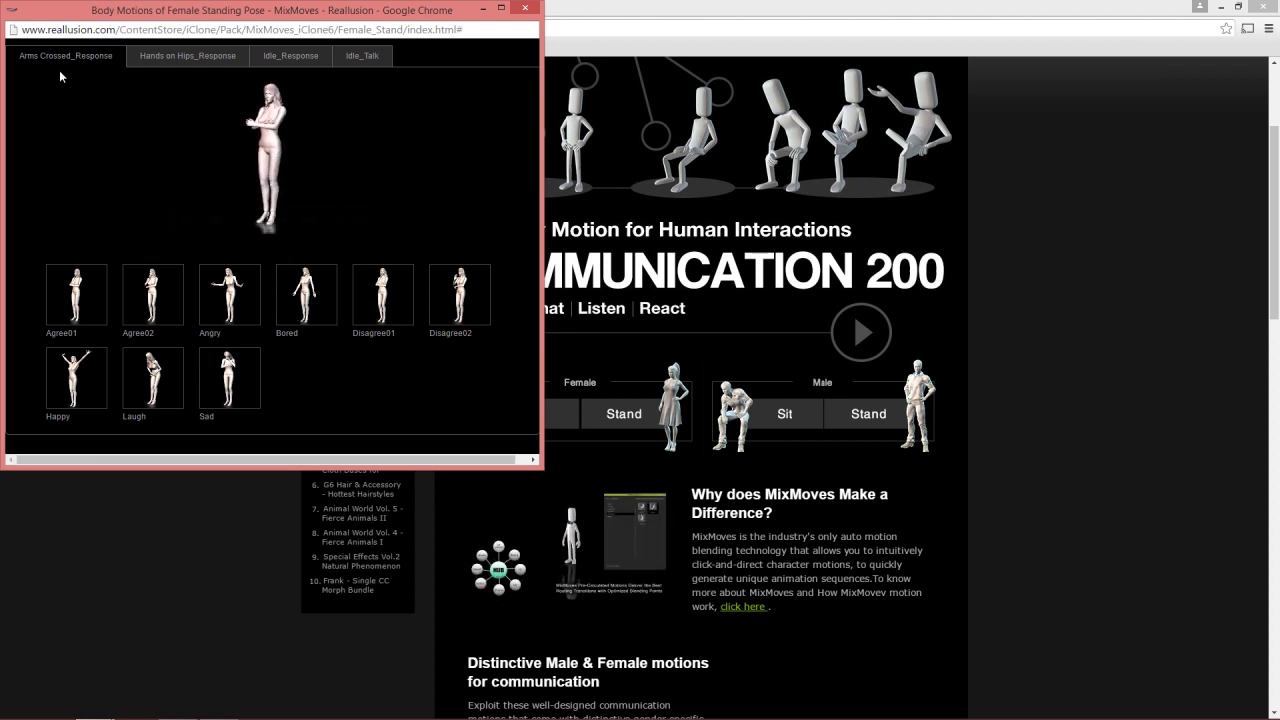
mouse_move(300, 174)
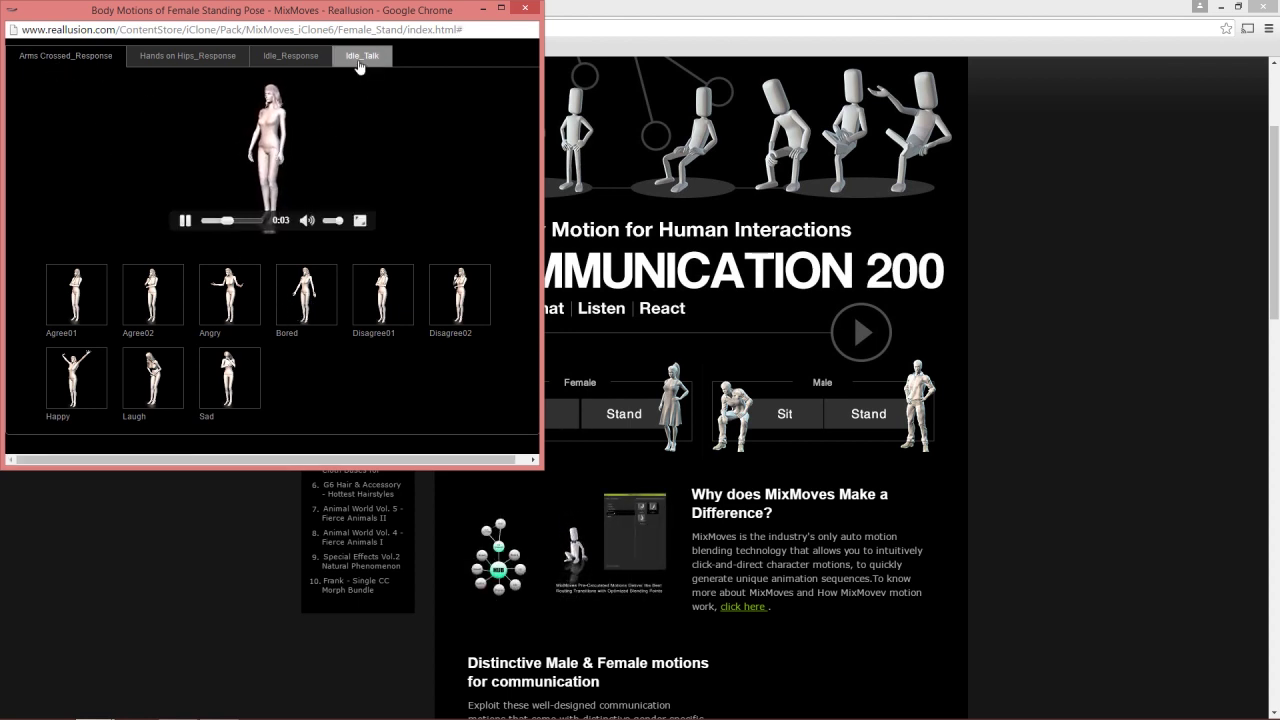
click(281, 55)
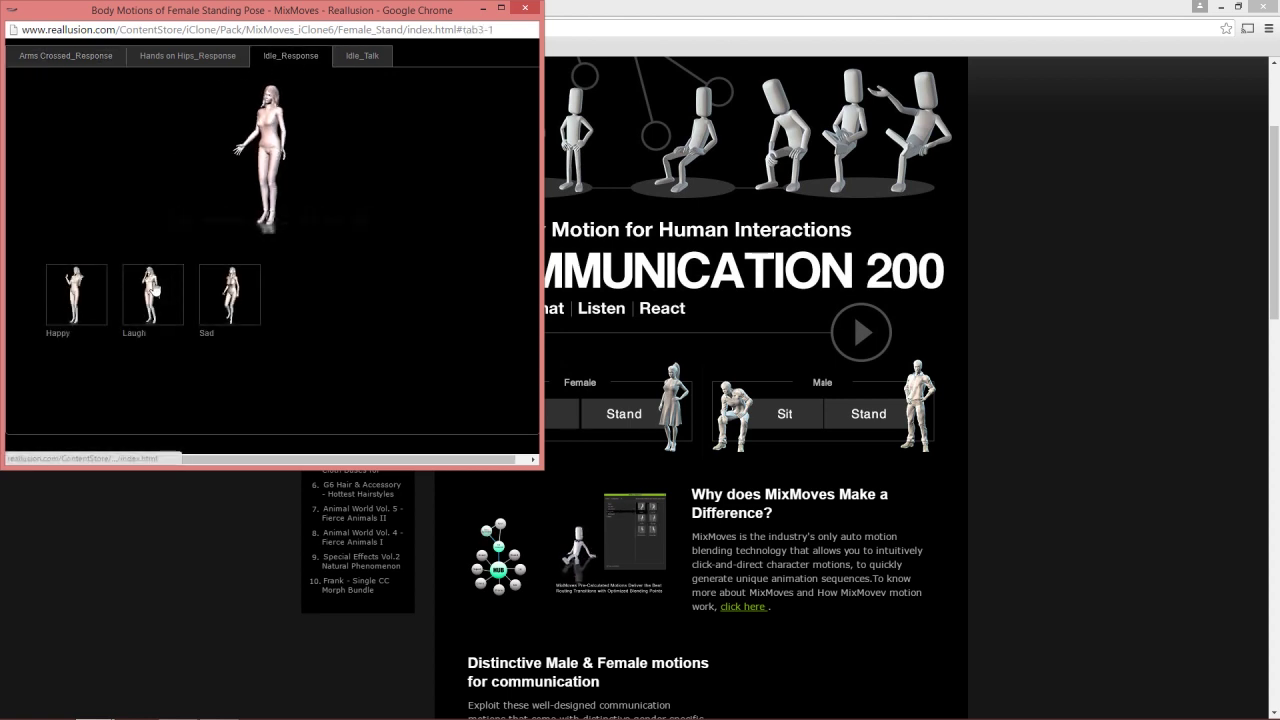
click(155, 292)
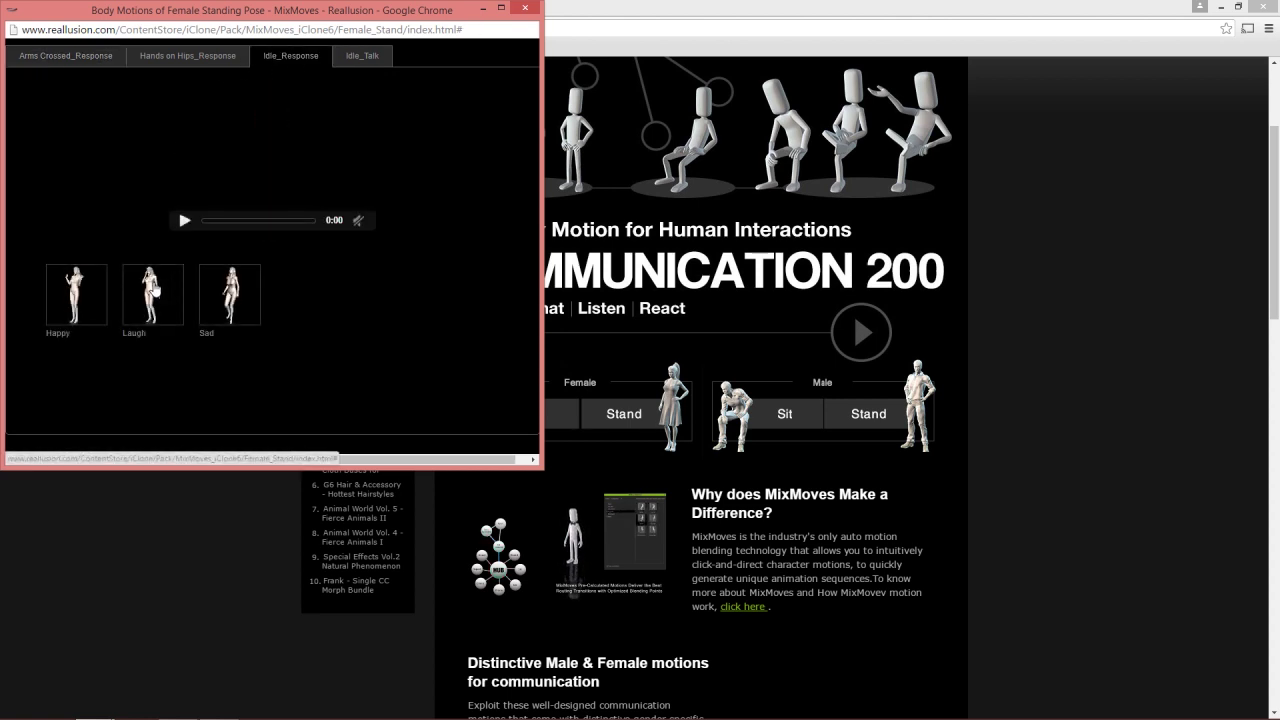
click(184, 222)
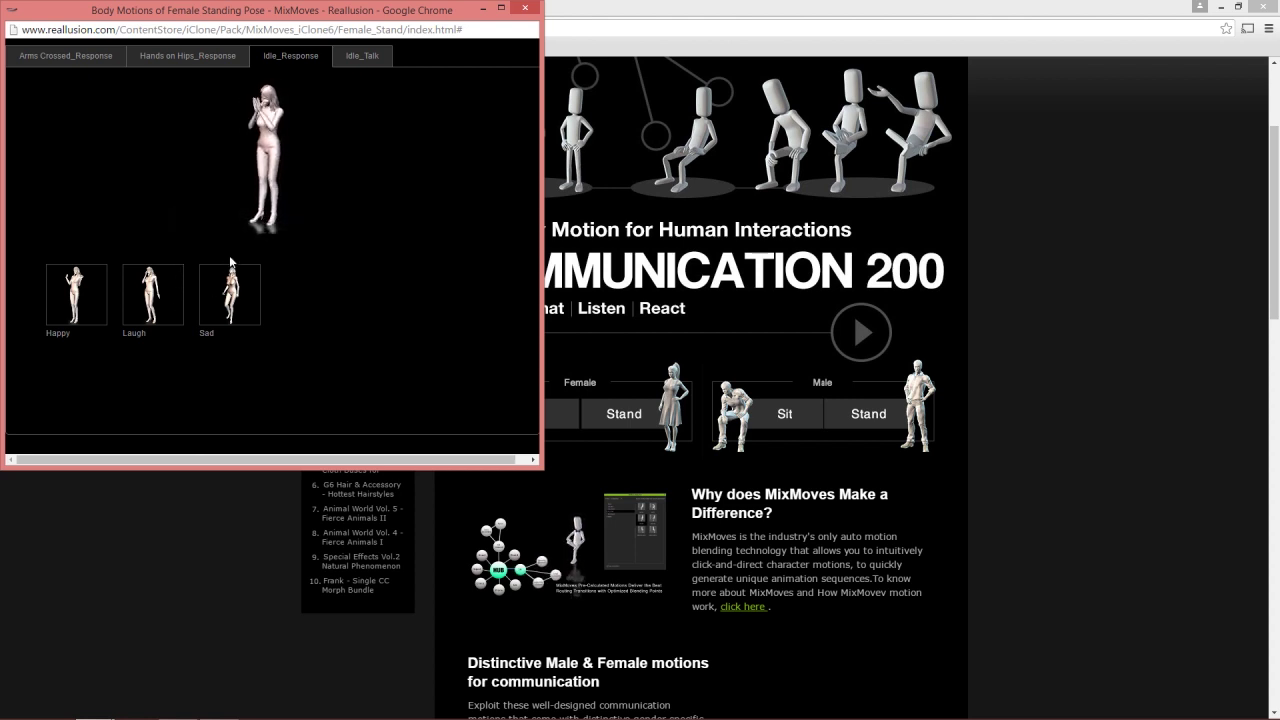
- Play a female standing motion from the Idle_Talk set, and close the preview window
click(358, 53)
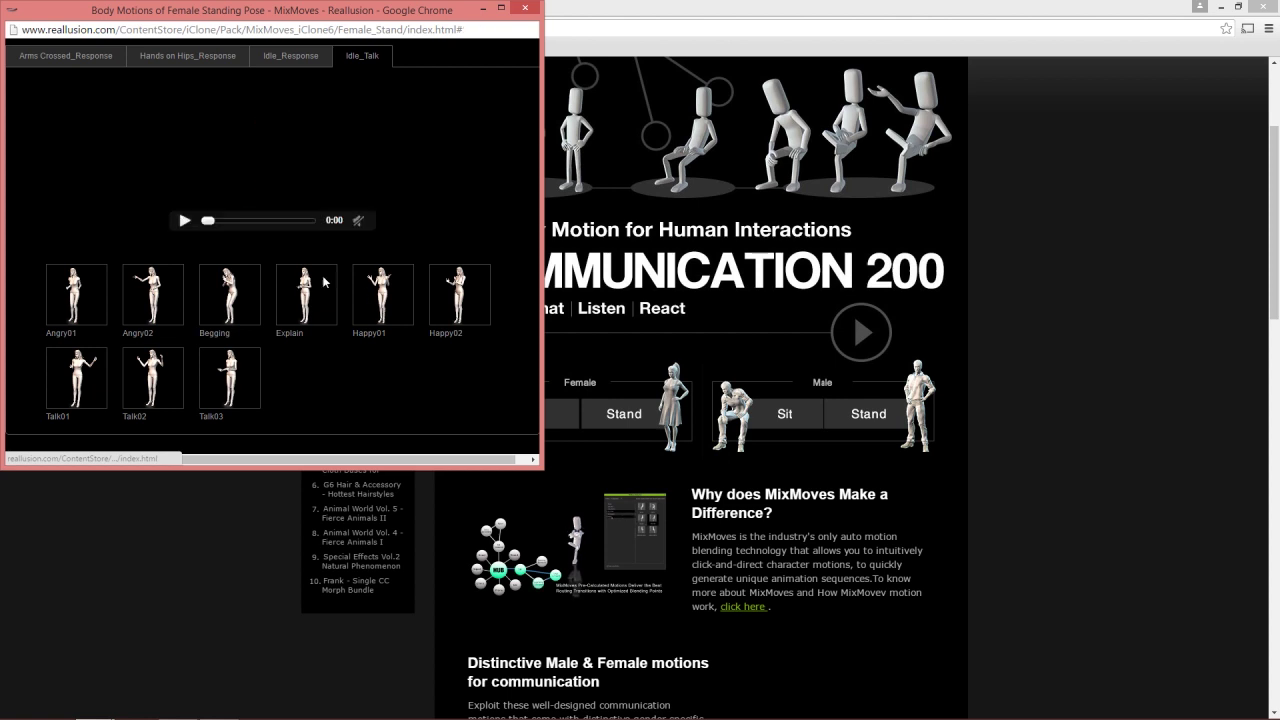
click(184, 221)
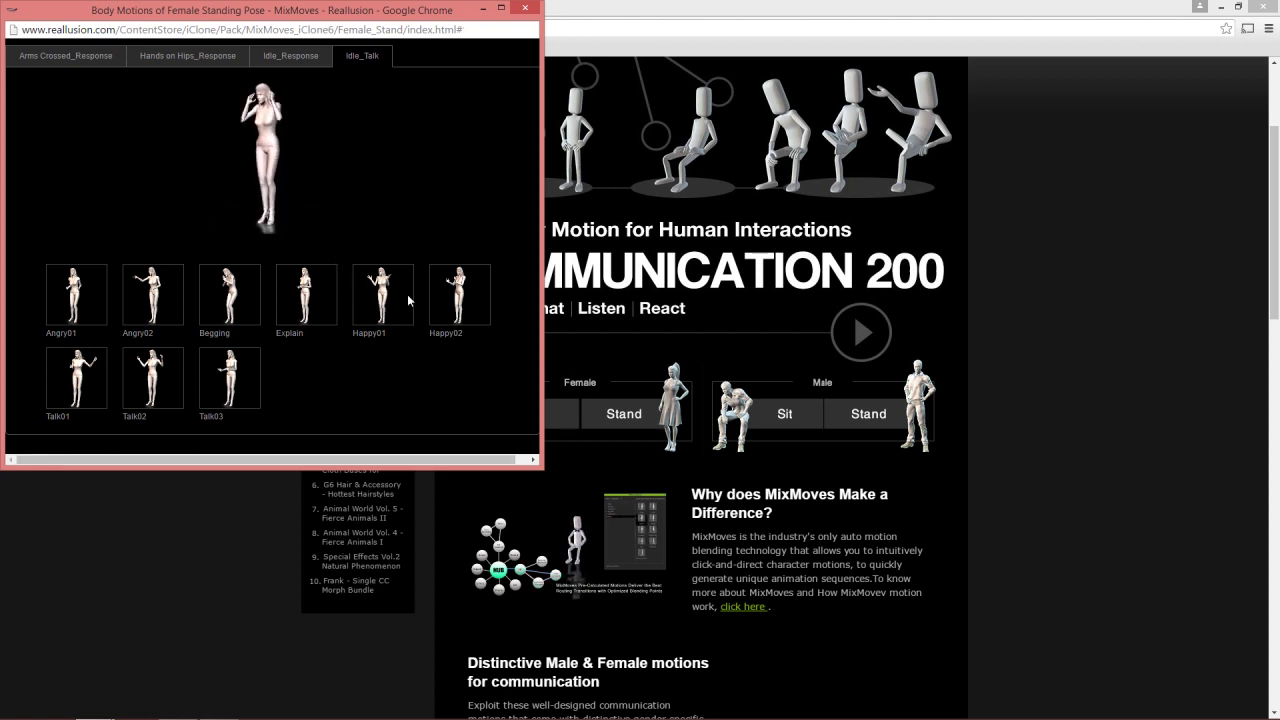
click(528, 12)
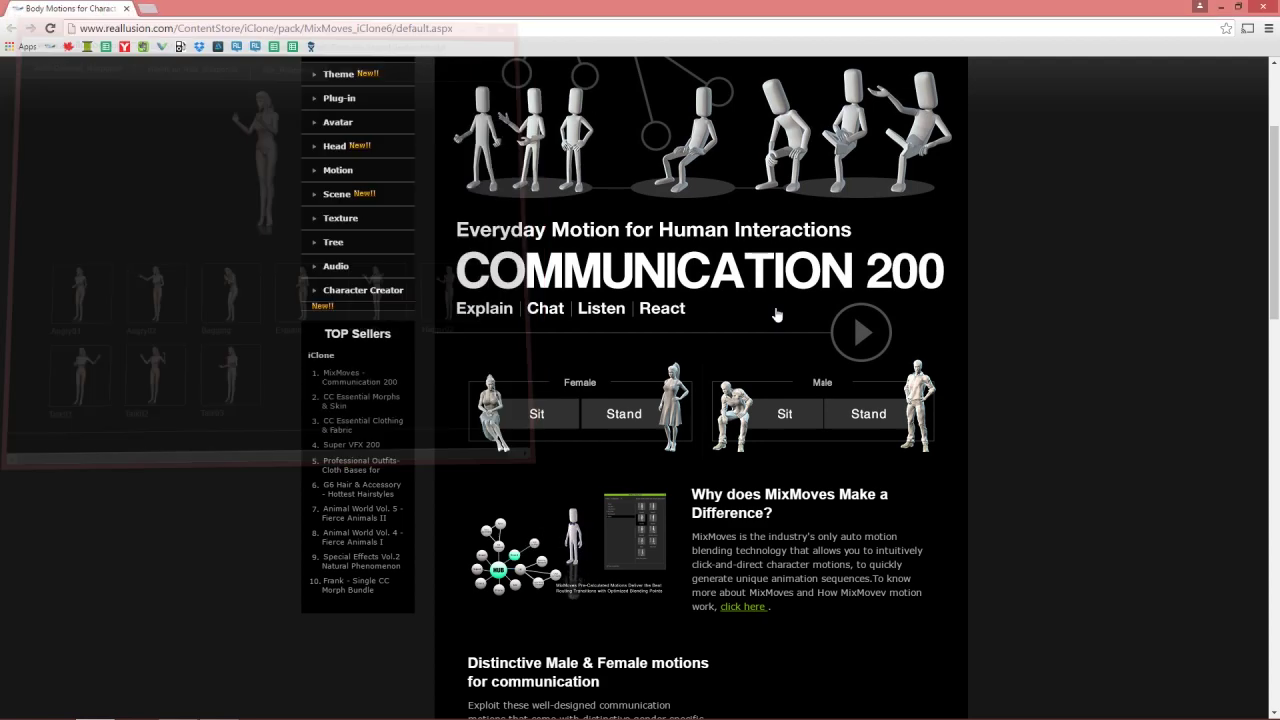
- Preview a male seated Legs & Arms Crossed_Response motion, show the Sit_Response set, and leave the browser for iClone 6
click(785, 415)
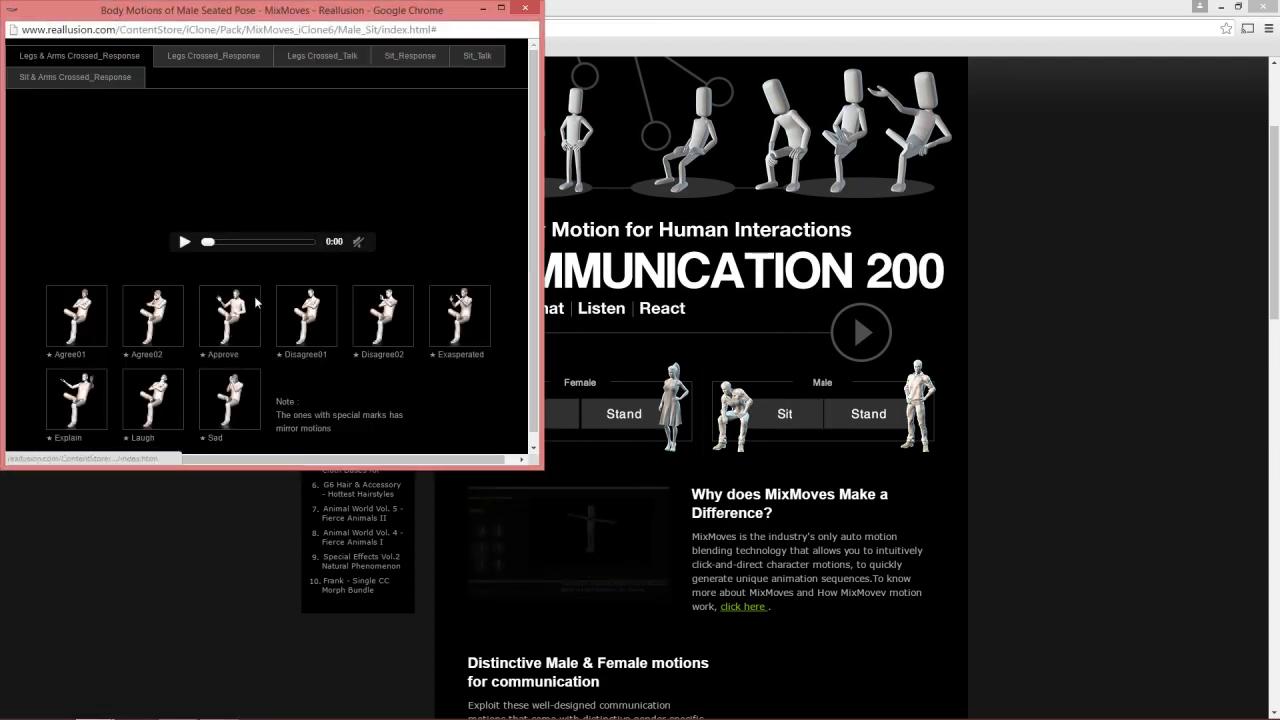
click(184, 242)
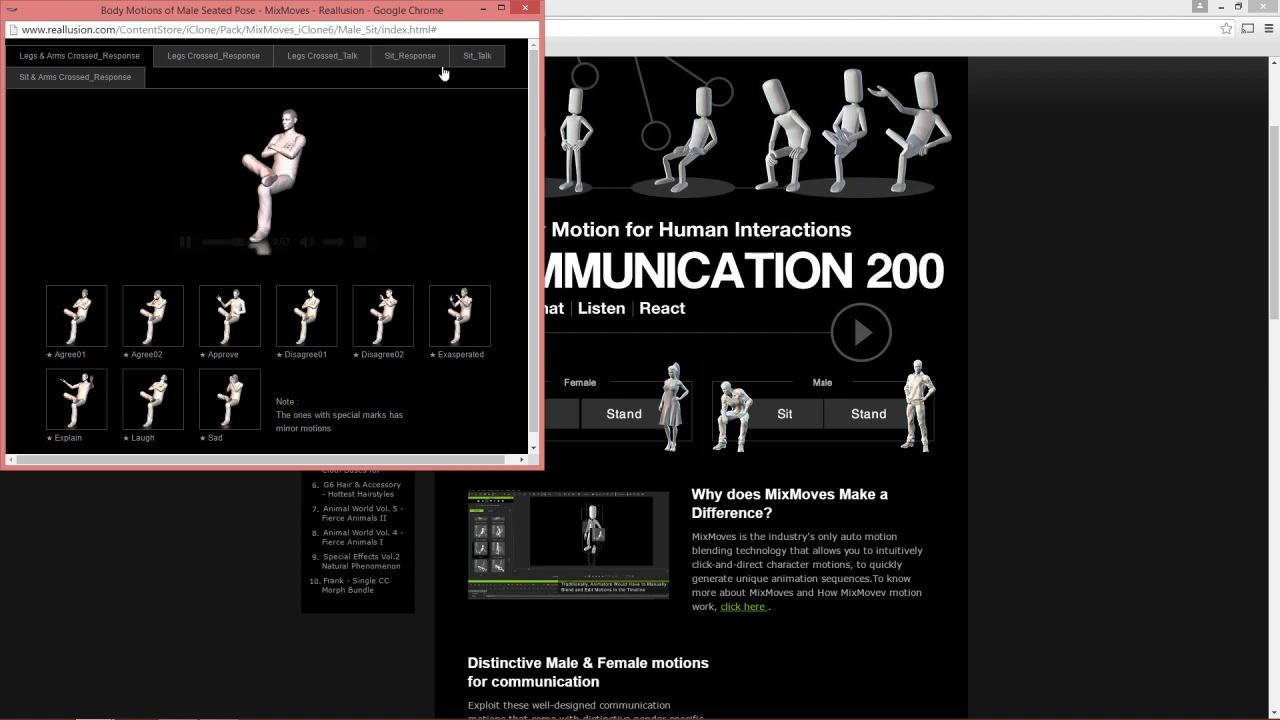
click(410, 55)
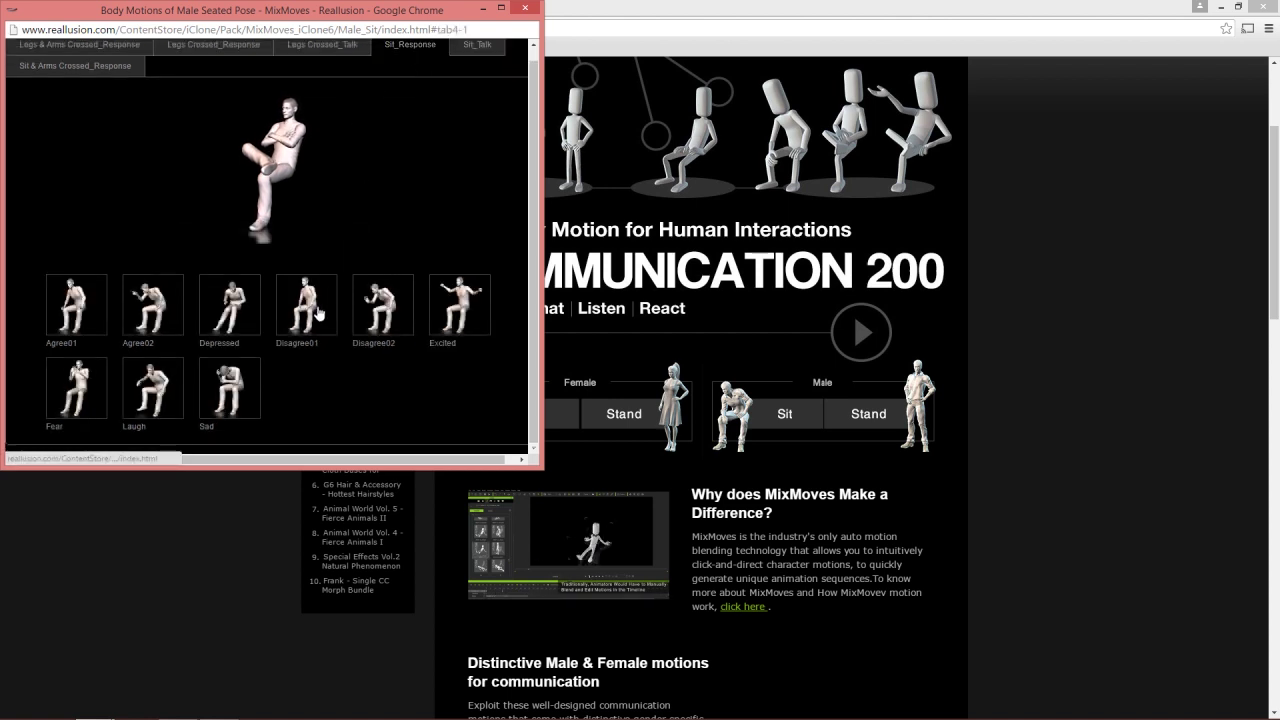
click(525, 8)
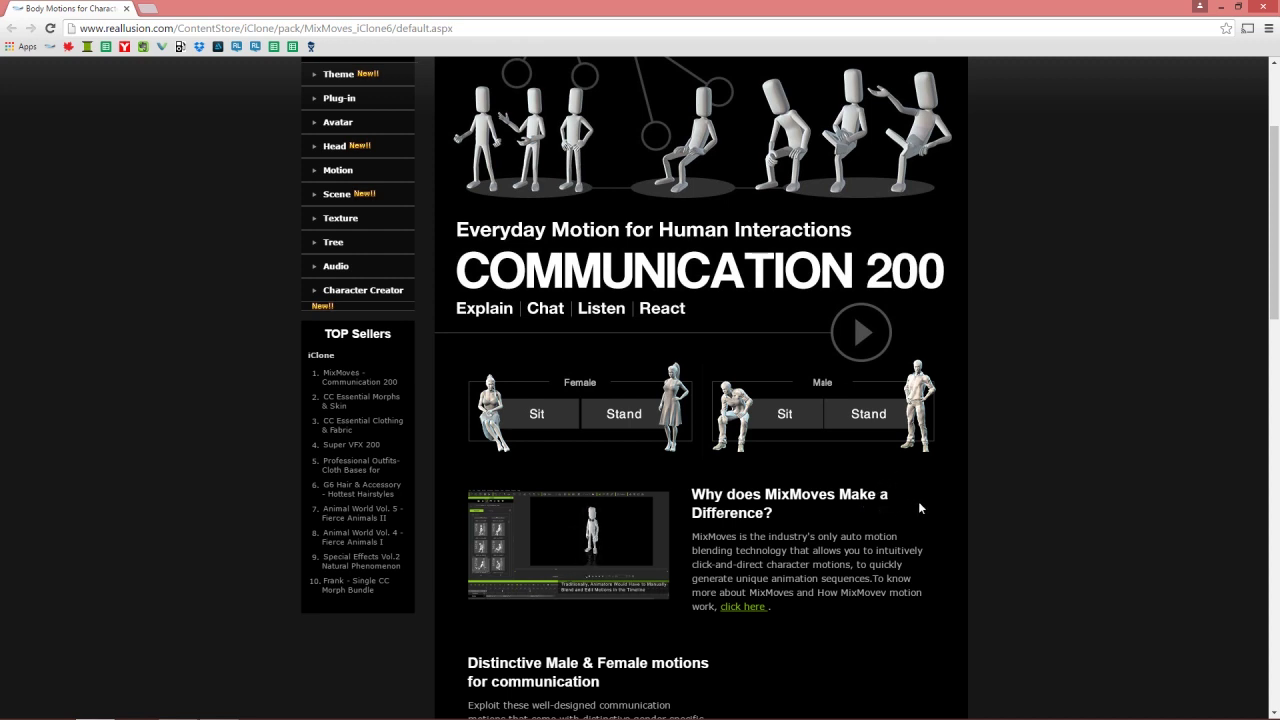
click(1262, 8)
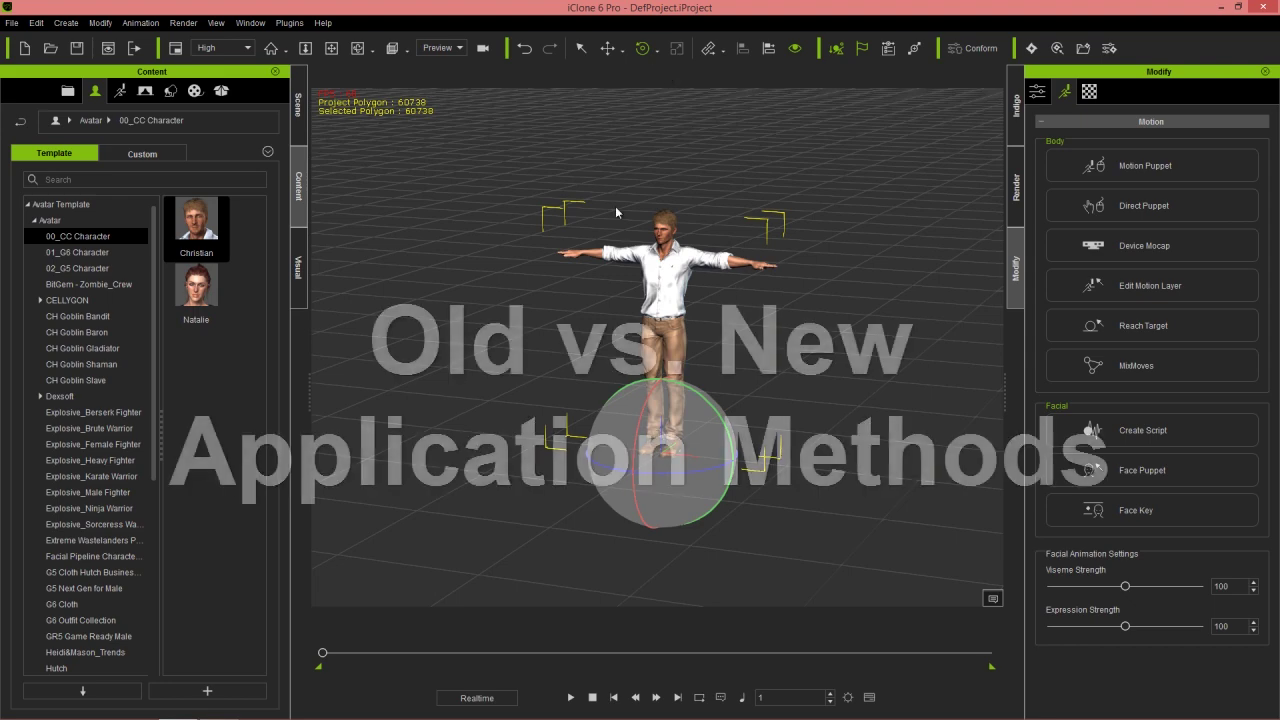
- Apply the Idle01-to-Kneel01 motion from the 03_CC MixMove_Male template folder to the standing male character
right_drag(483, 374, 762, 343)
scroll(700, 370, up, 3)
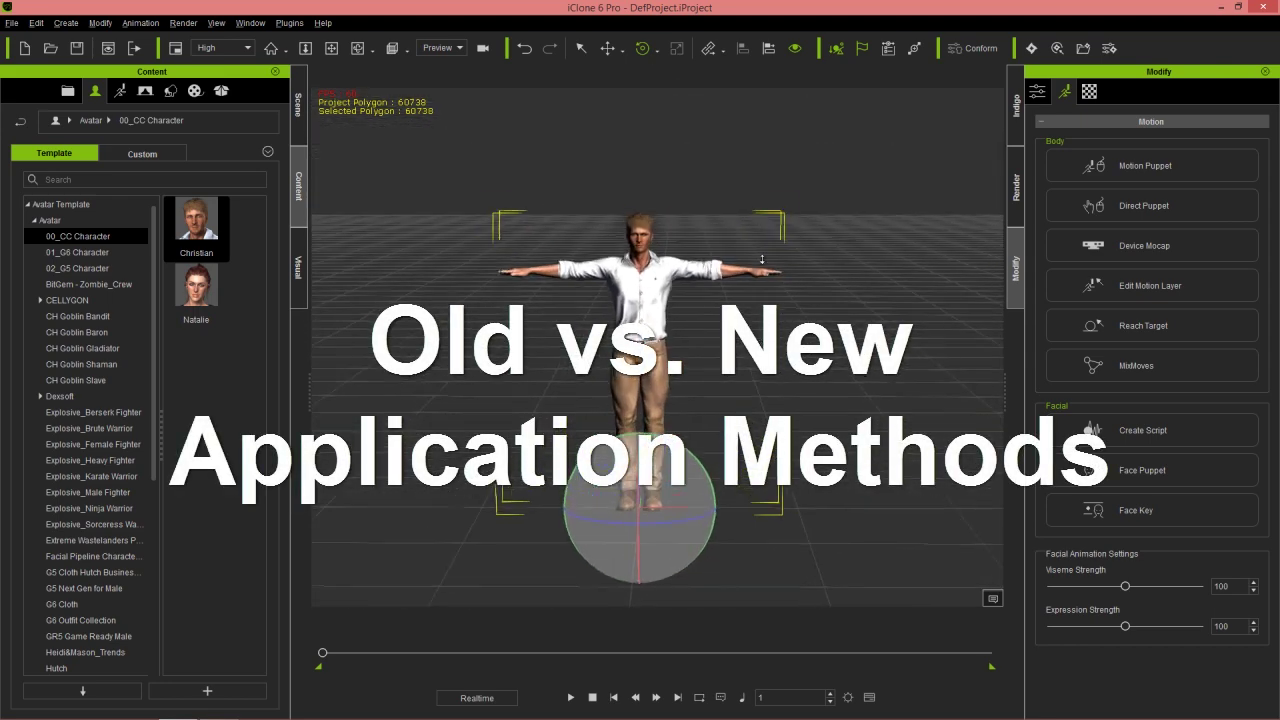
scroll(589, 417, up, 2)
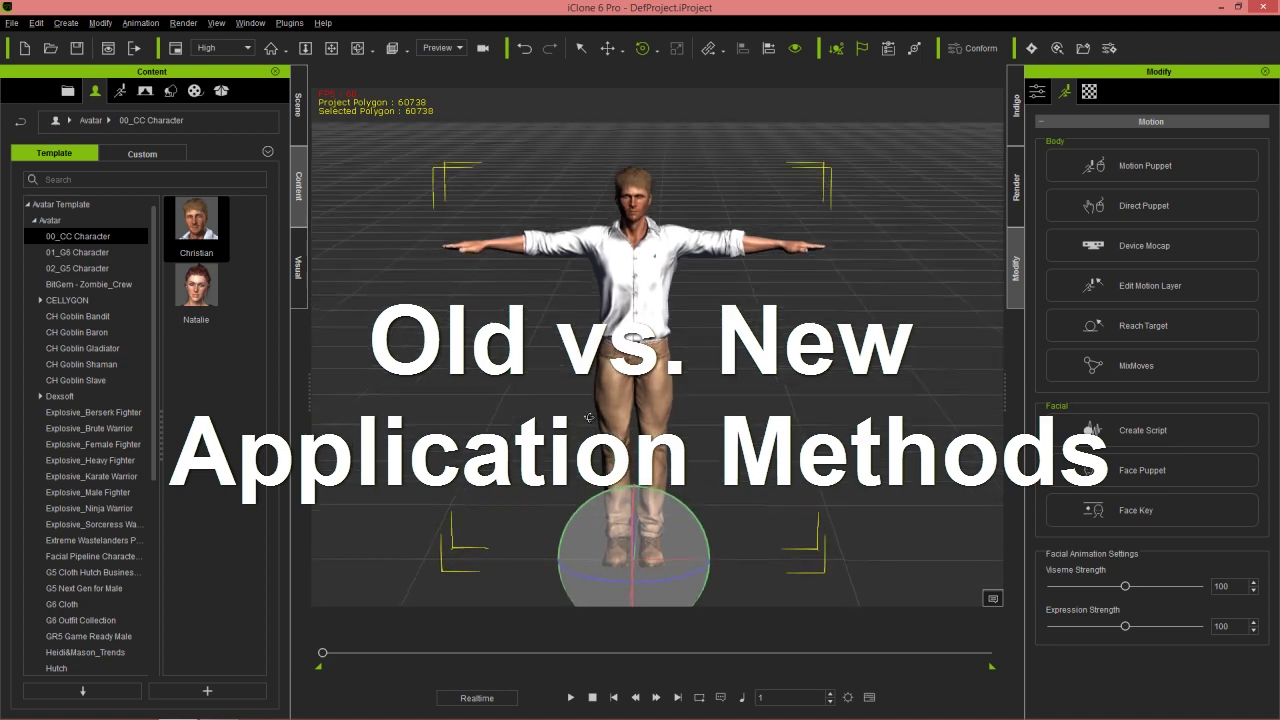
right_drag(589, 417, 613, 324)
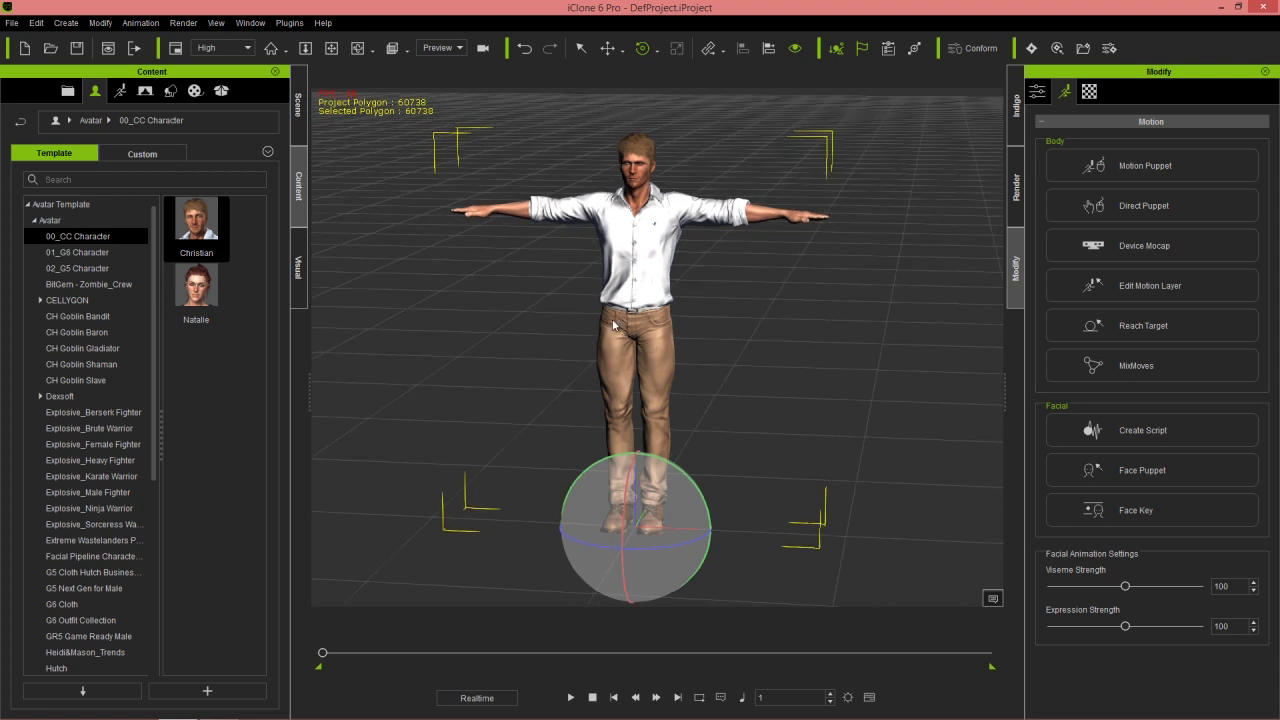
click(120, 92)
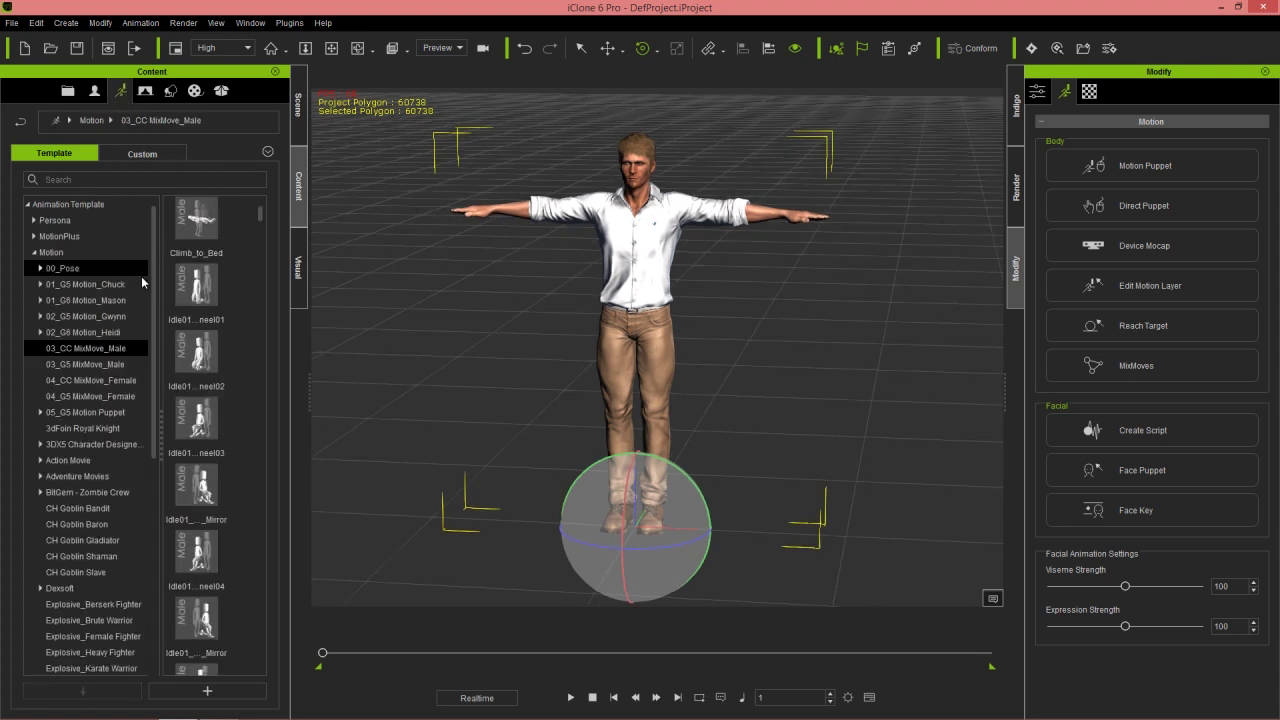
click(71, 365)
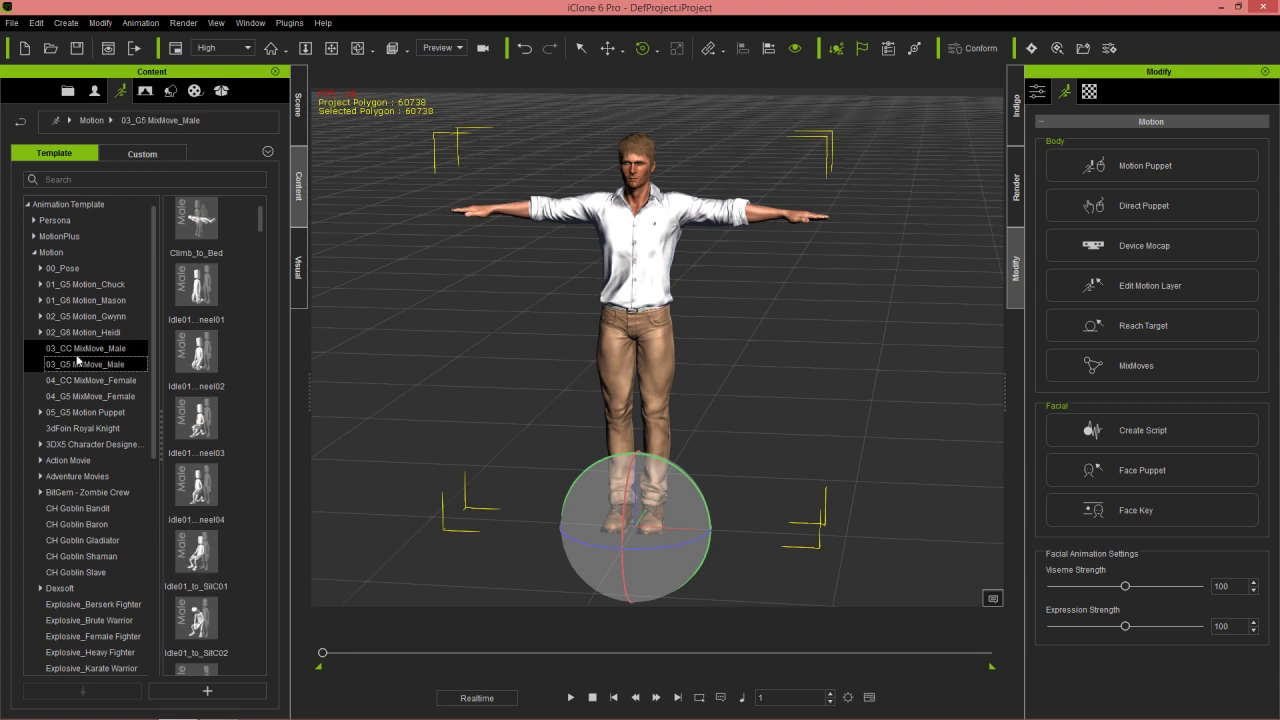
click(77, 353)
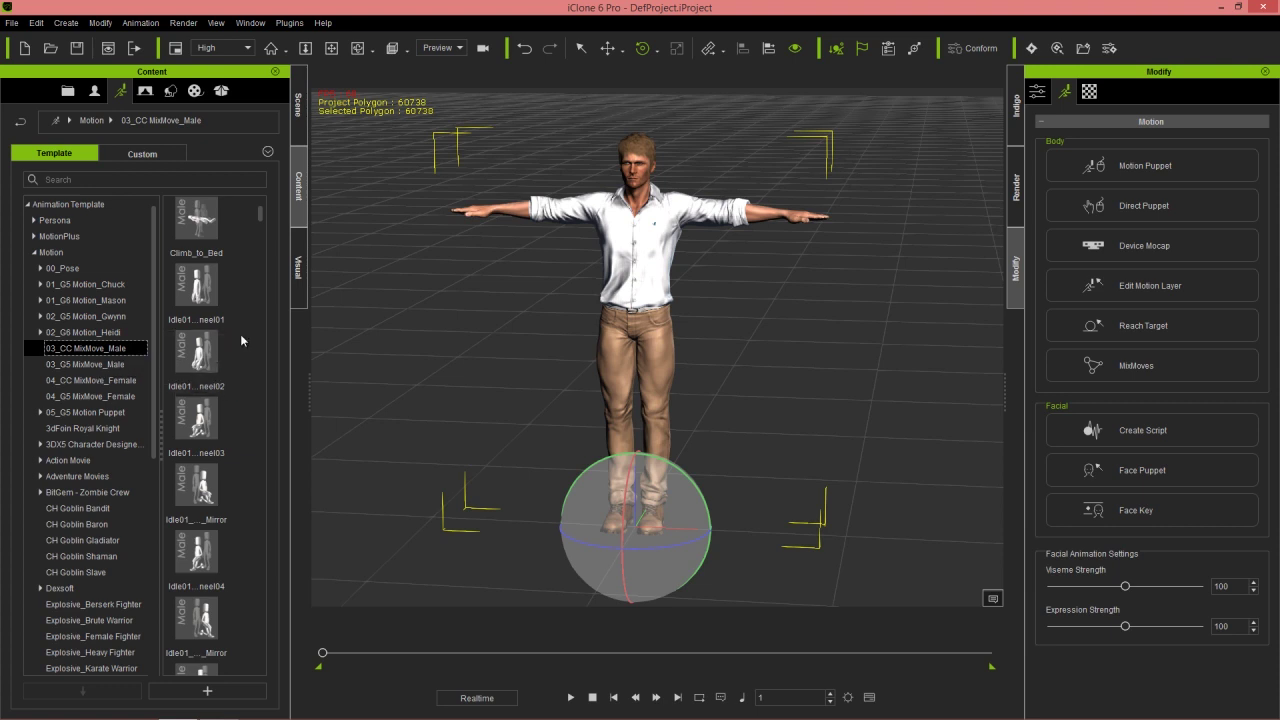
double_click(197, 293)
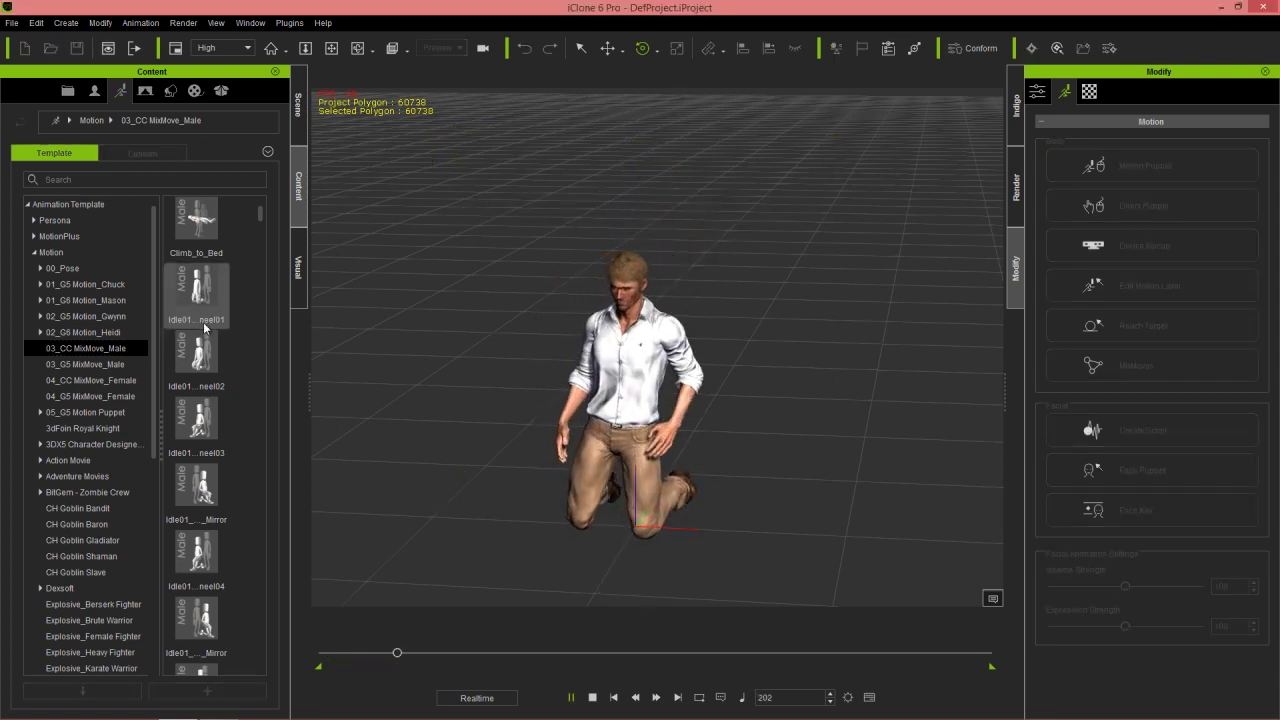
key(space)
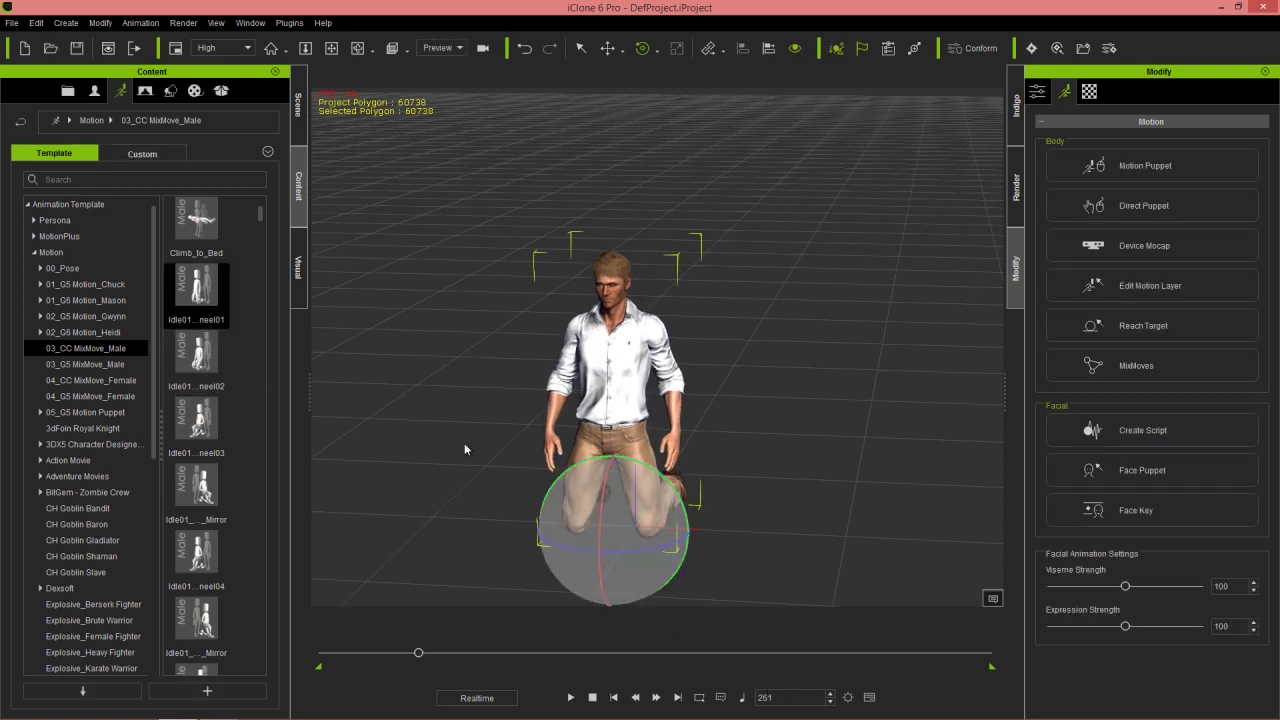
- Find the Kneel01-to-Idle01 transition in the male MixMove templates and apply it so the character stands up
drag(260, 222, 260, 278)
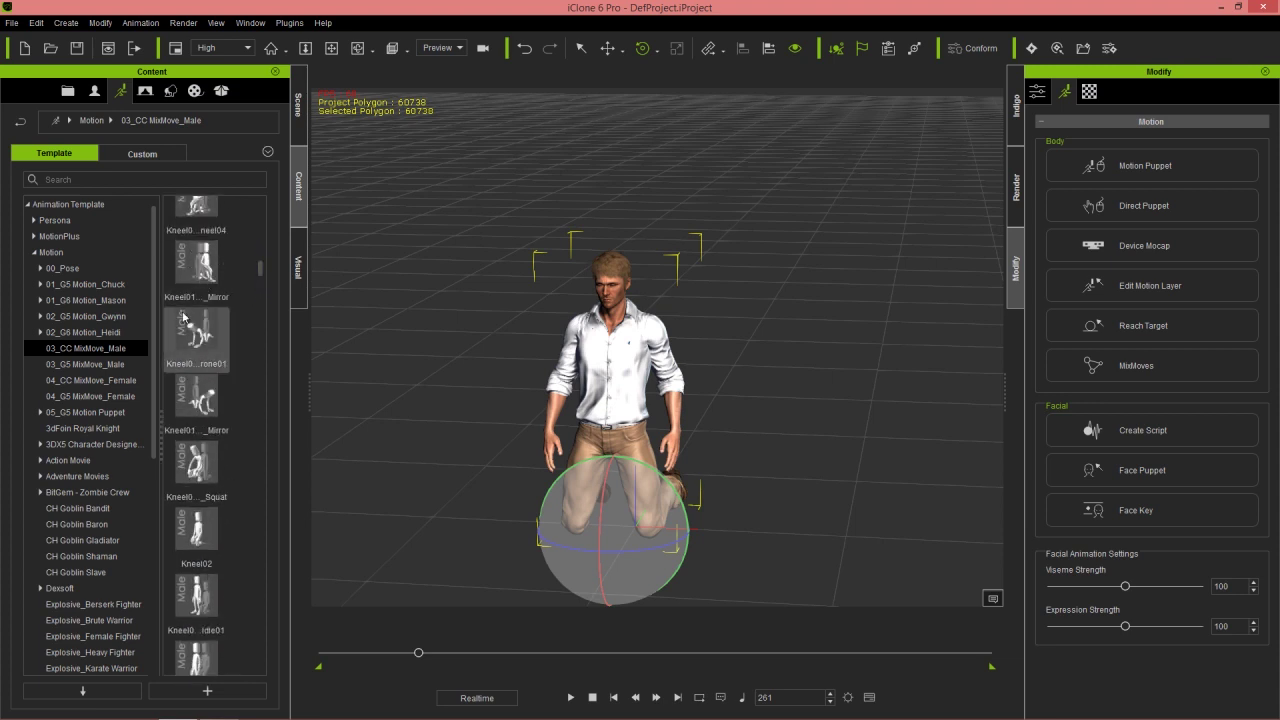
drag(259, 275, 264, 256)
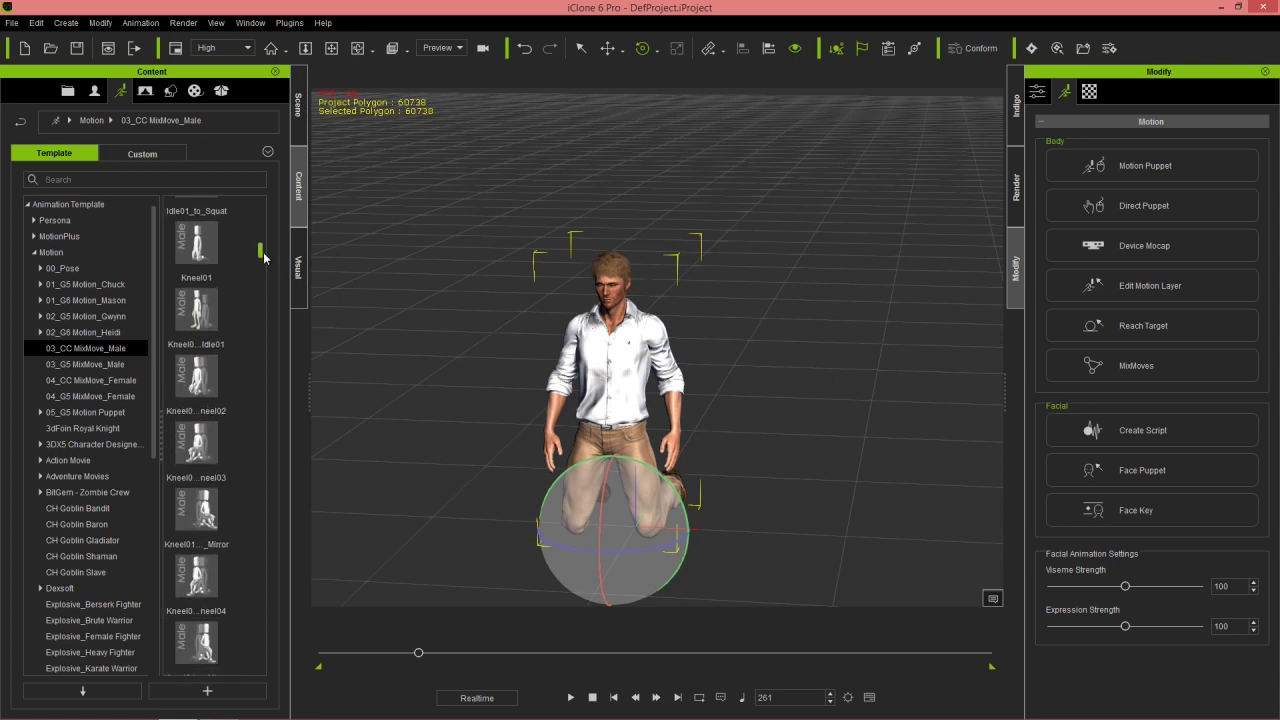
double_click(203, 318)
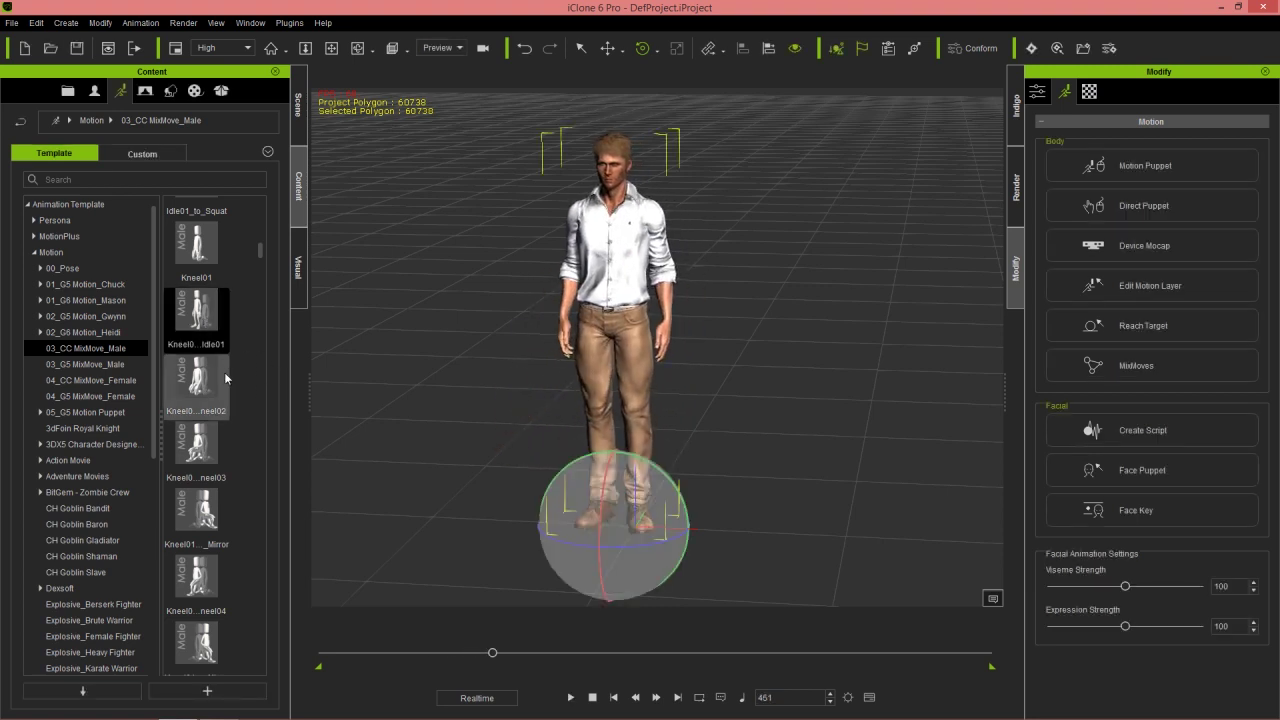
- Browse the male MixMove templates for lying motions and apply Lie01 to the standing character
drag(265, 255, 265, 429)
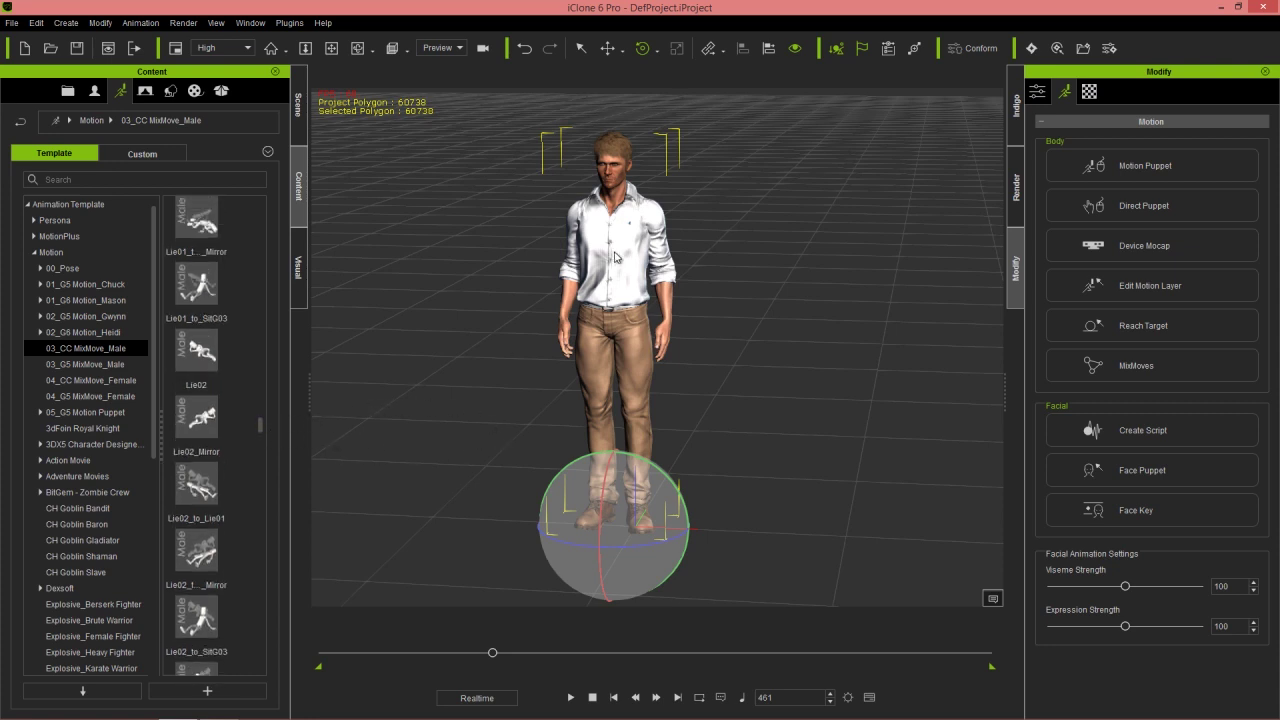
drag(259, 422, 271, 230)
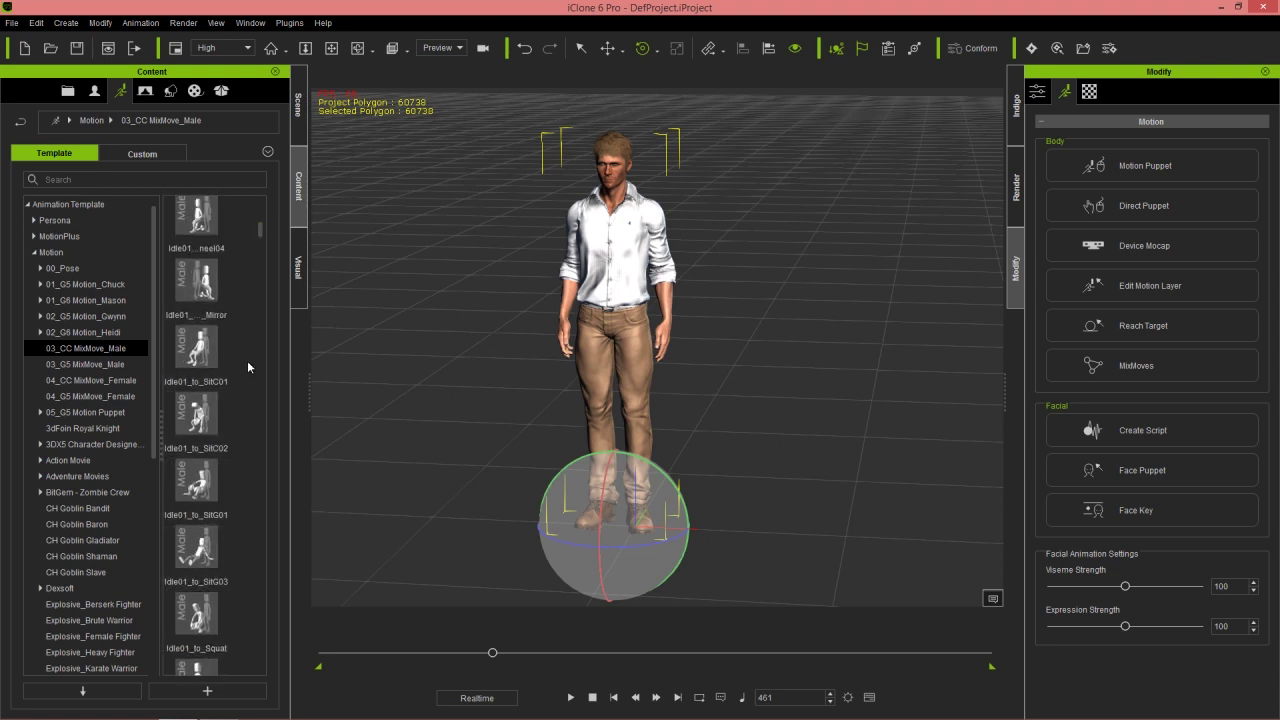
drag(260, 232, 260, 394)
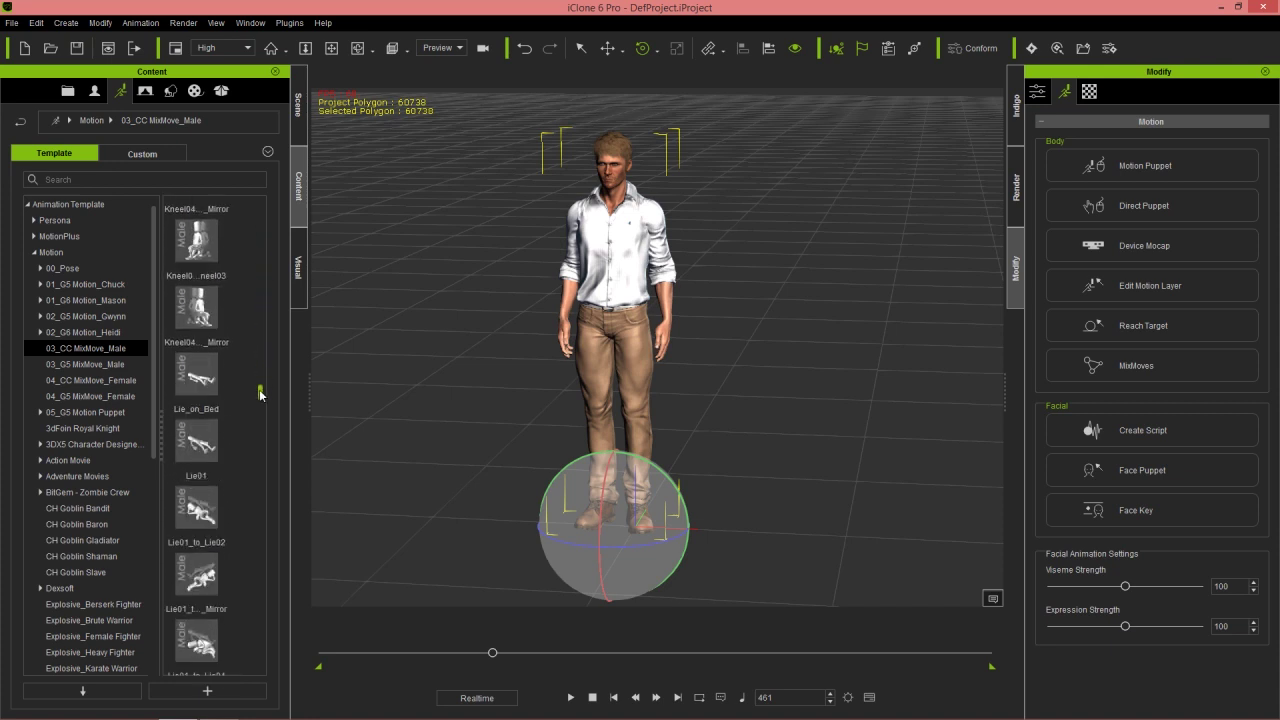
double_click(207, 446)
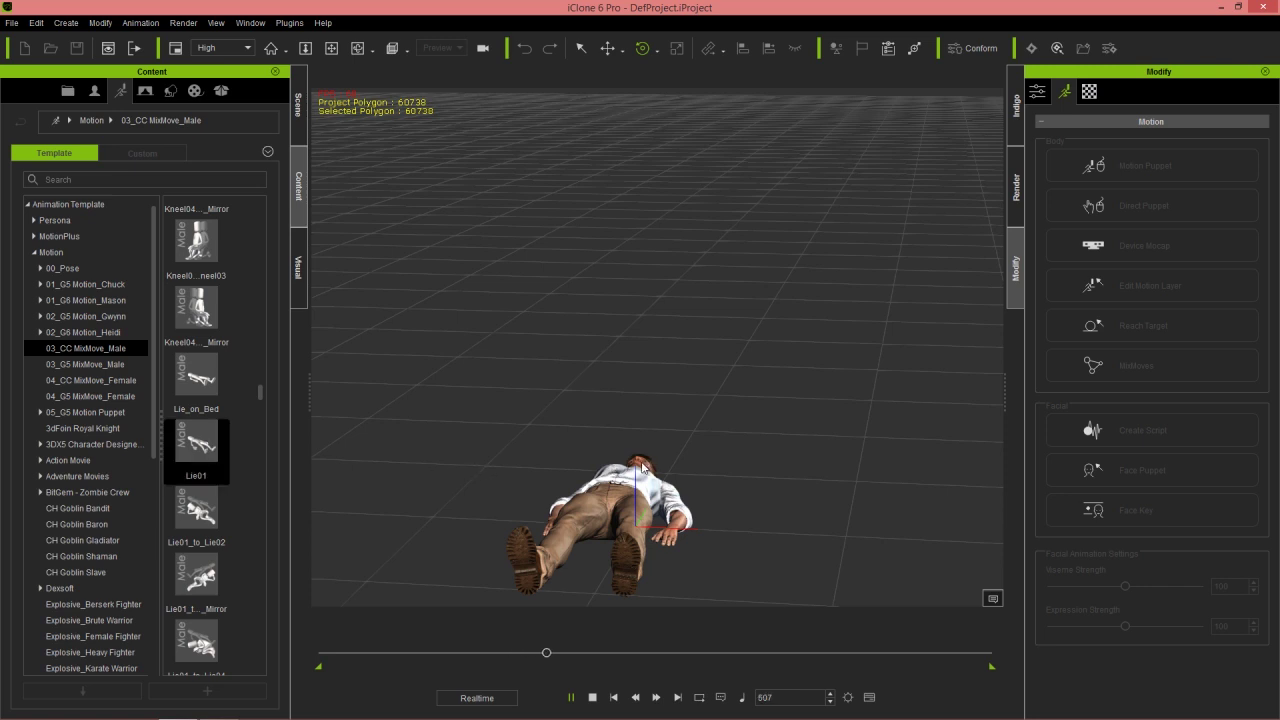
click(613, 531)
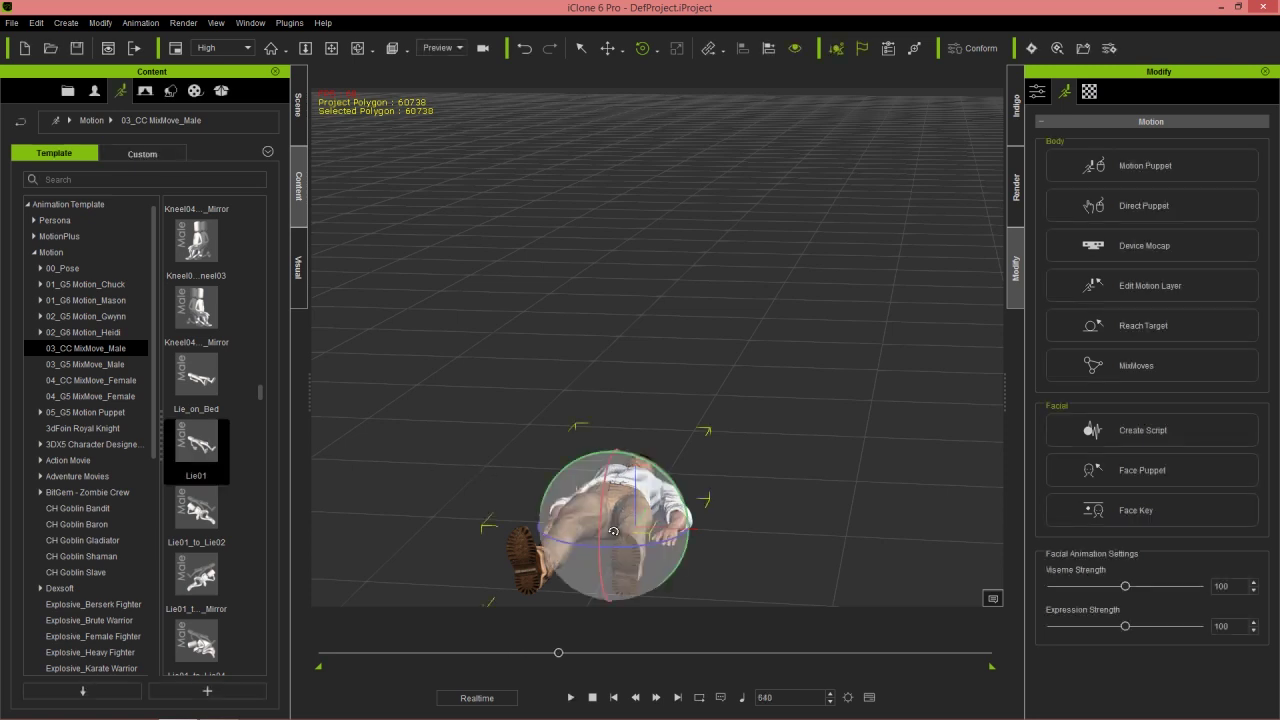
- Return the playback to frame 1 and remove the object animation from the male character
click(593, 698)
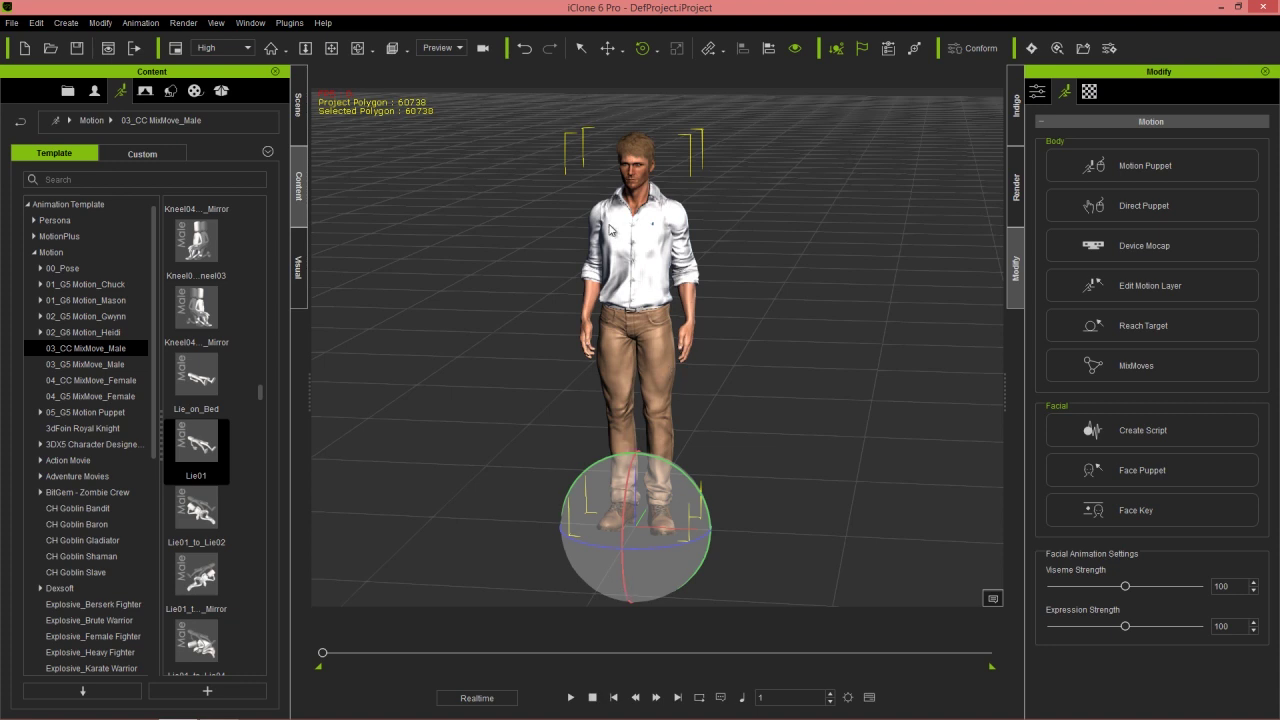
right_click(622, 254)
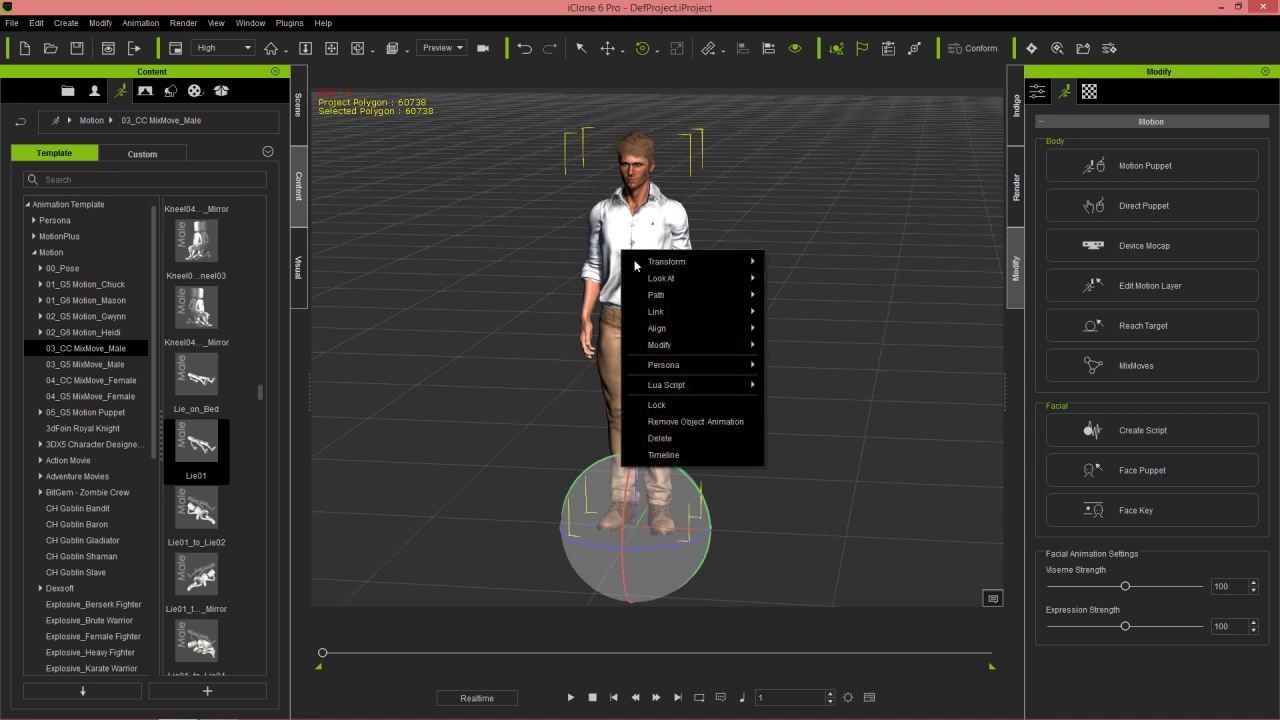
click(726, 422)
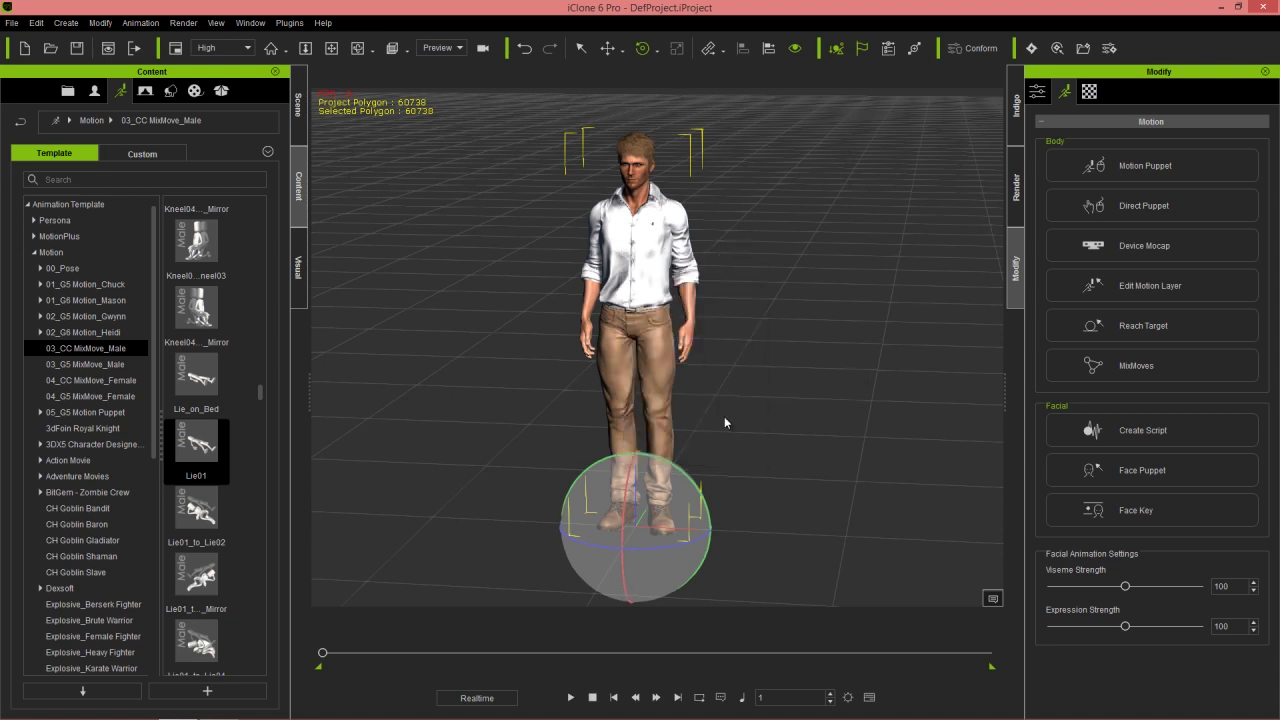
- Apply Kneel01 from the MixMoves Motion List with the 00_Male (CC) profile, and show the Timeline
click(1158, 364)
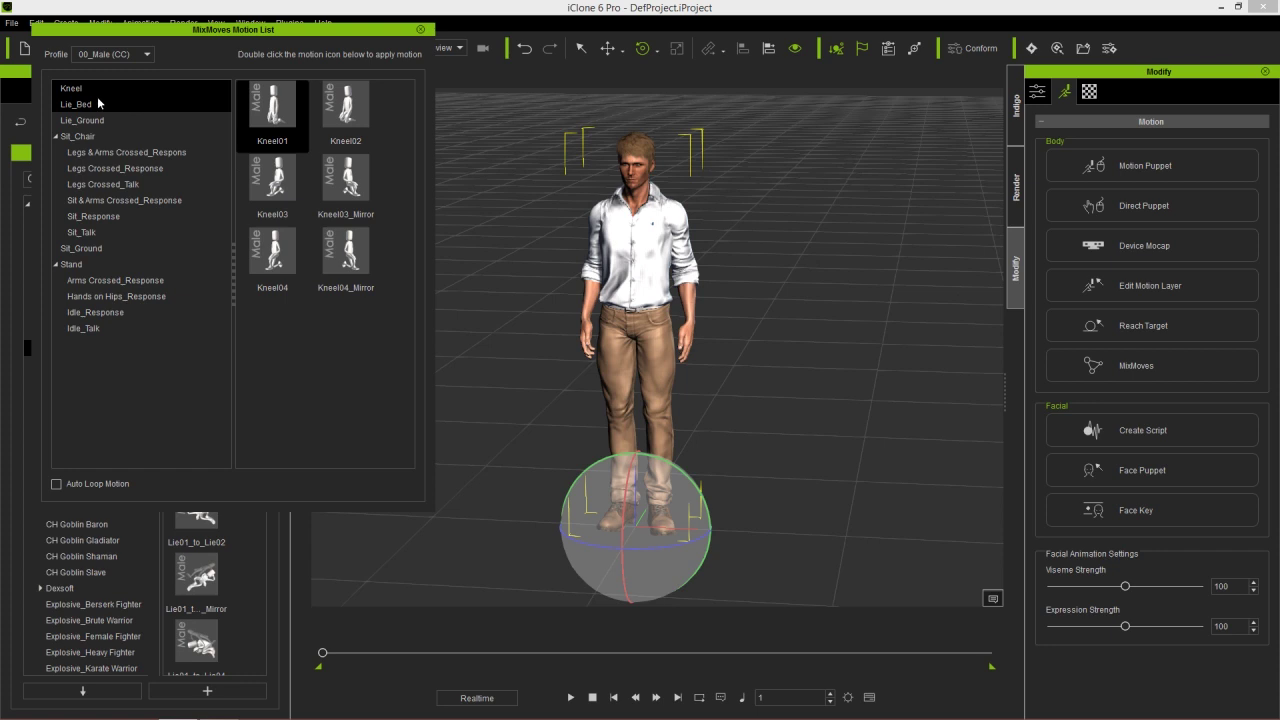
double_click(272, 112)
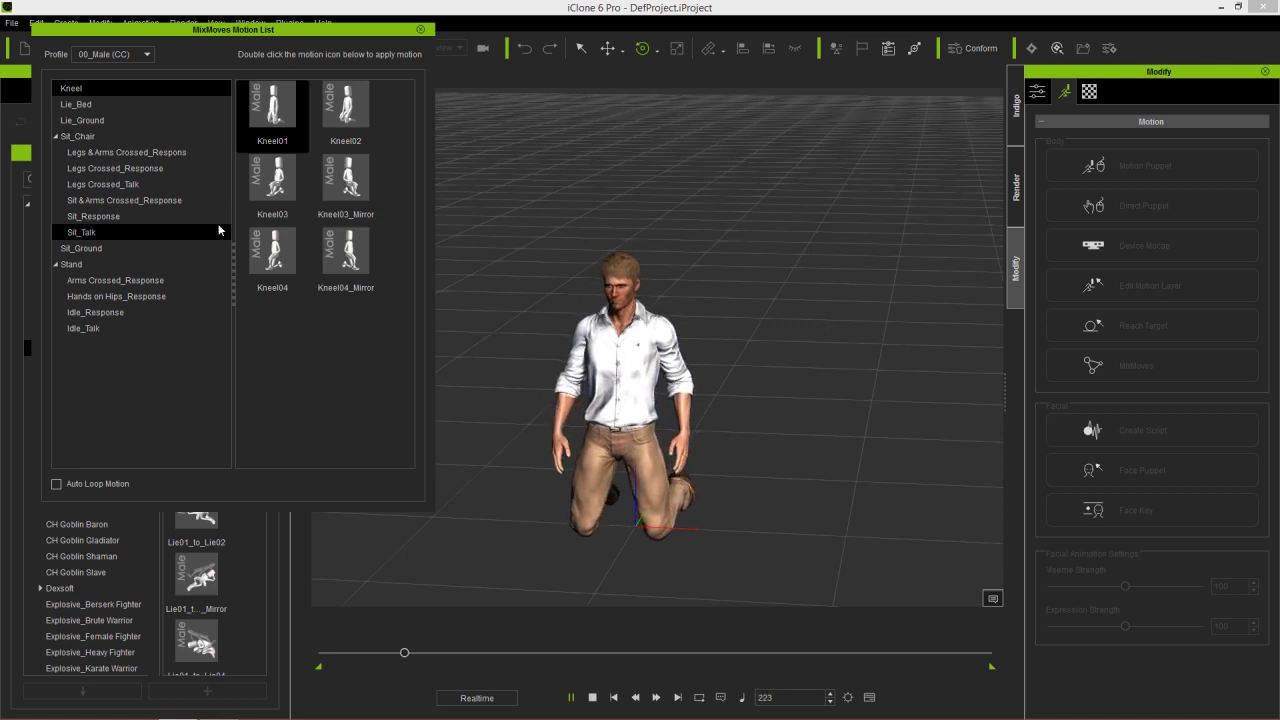
key(F3)
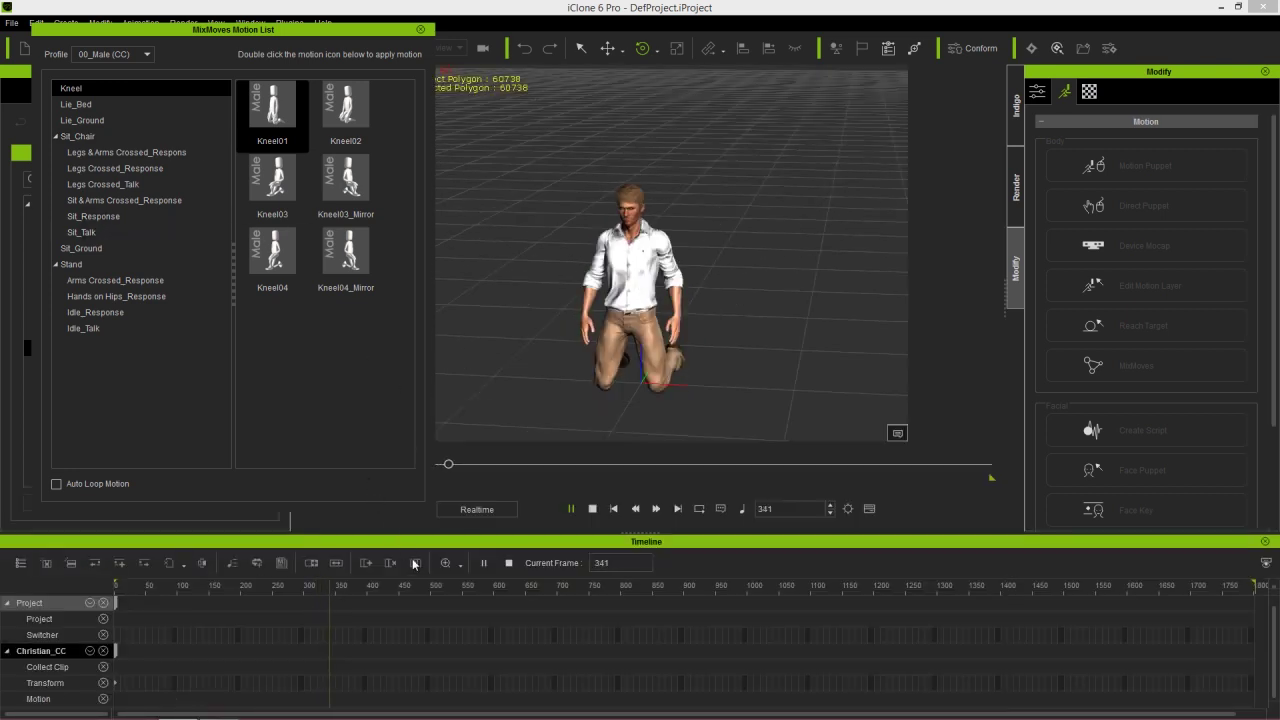
- Add the Stand01 motion from the Stand category after Kneel01 so the kneeling male character stands up
click(412, 563)
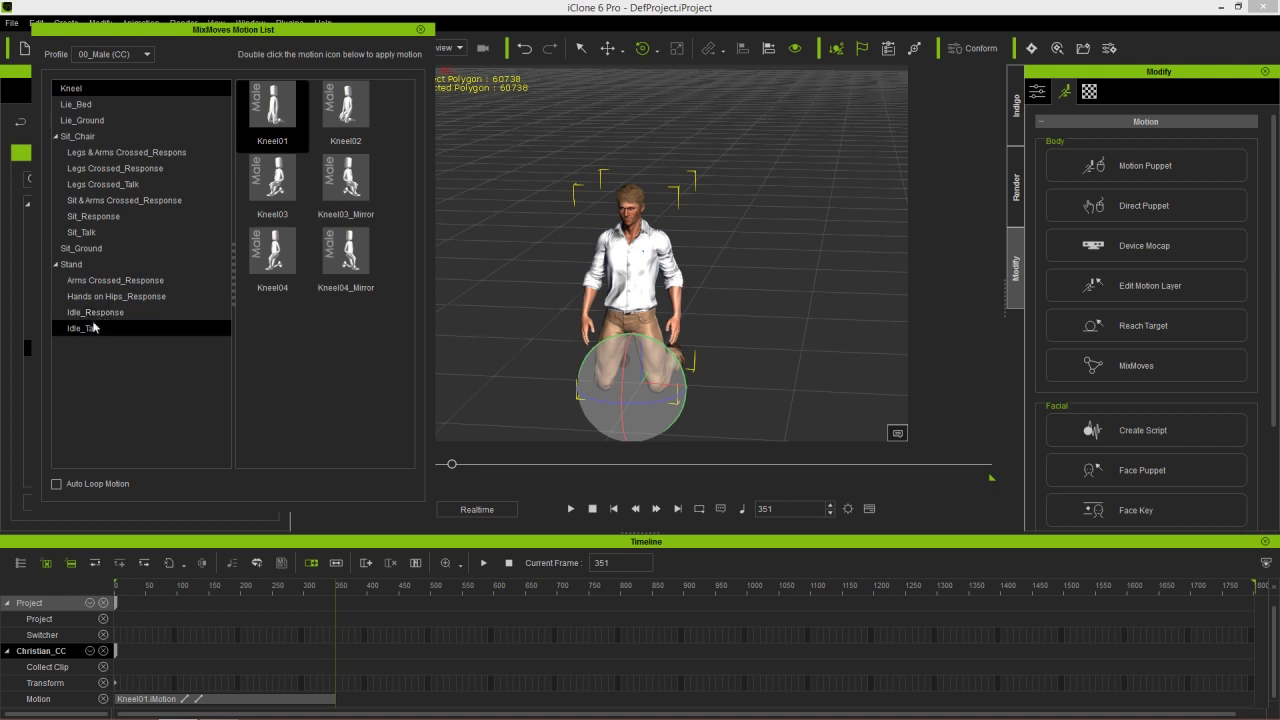
click(79, 267)
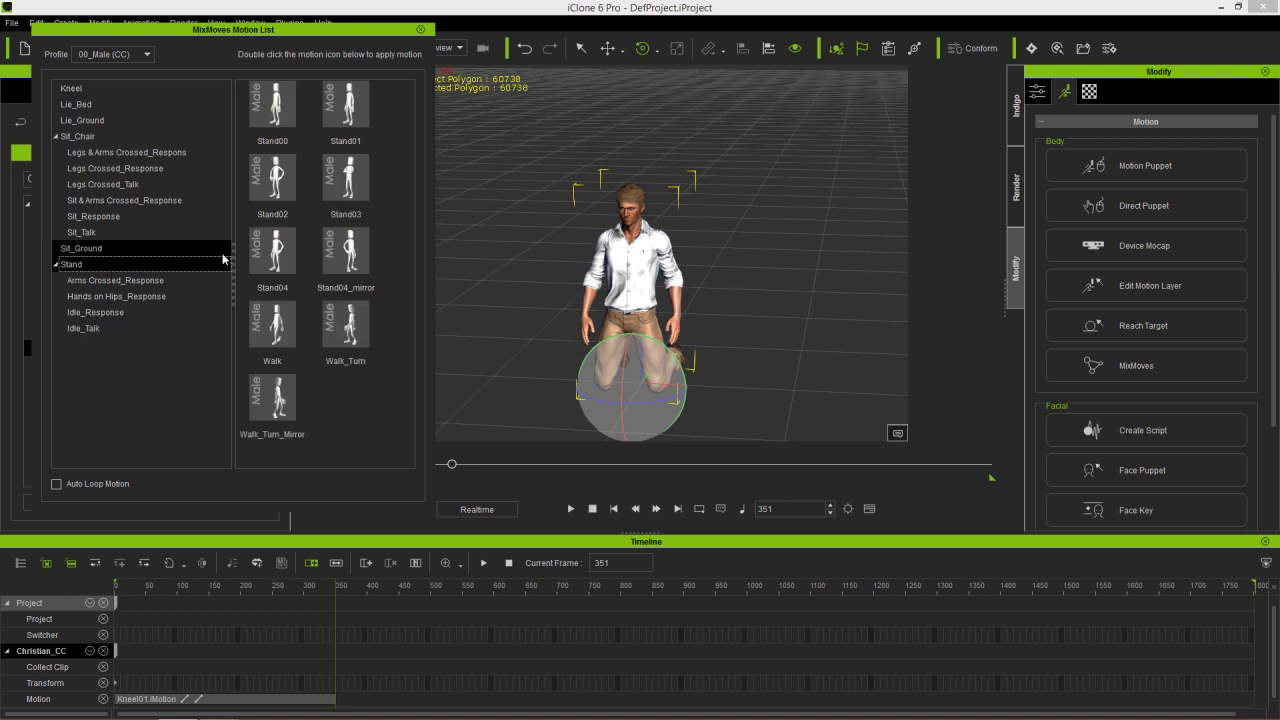
key(space)
double_click(346, 117)
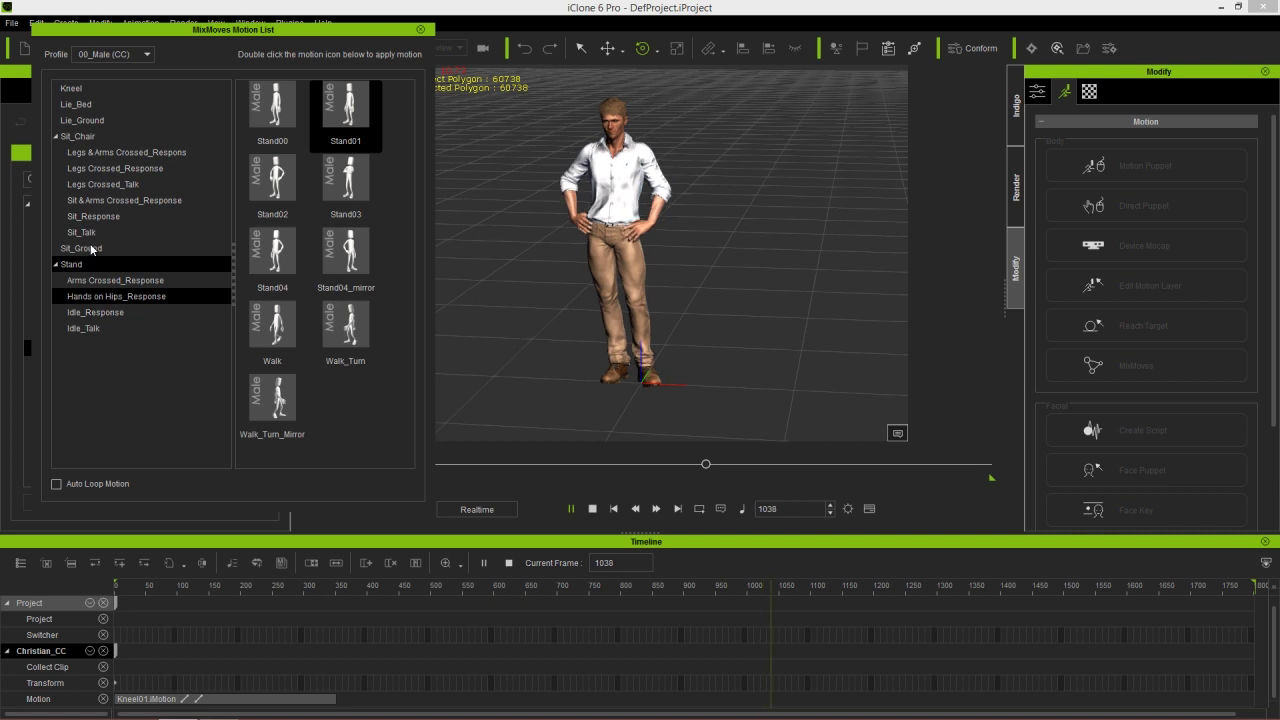
- Add Lie01 from the Lie_Ground category after Stand01, and scrub the Timeline back to about frame 953
click(84, 121)
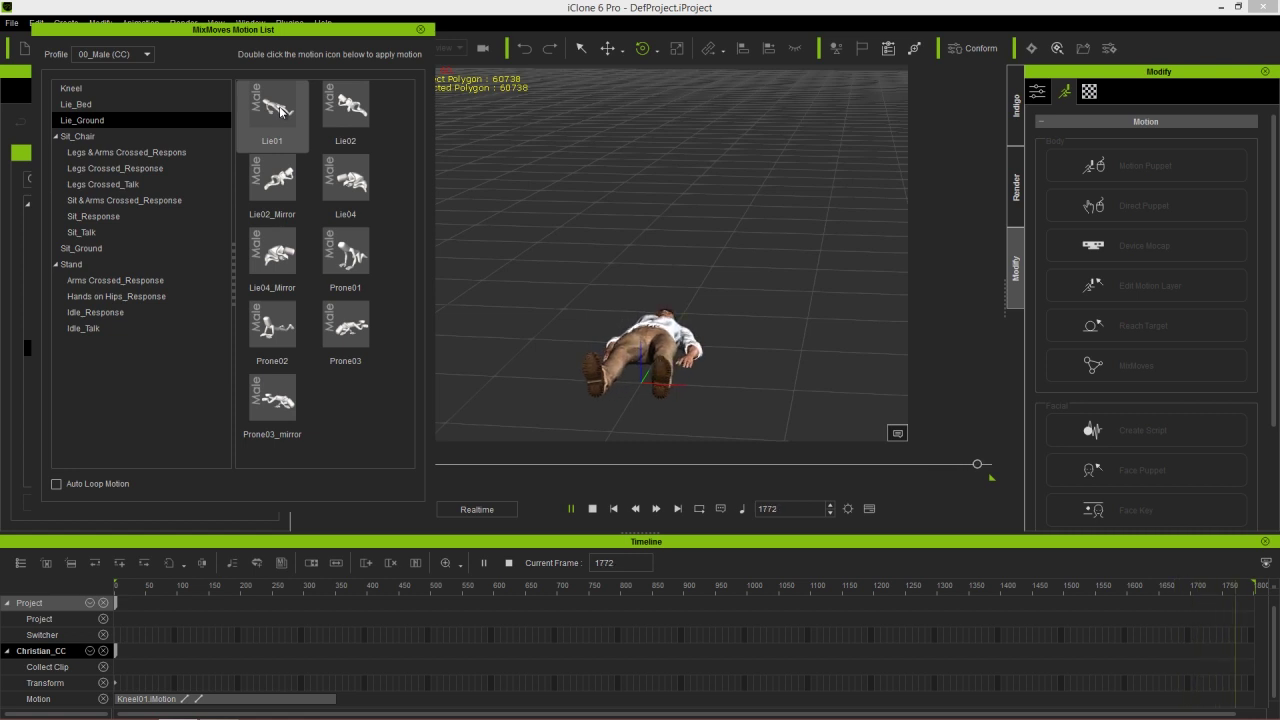
double_click(280, 112)
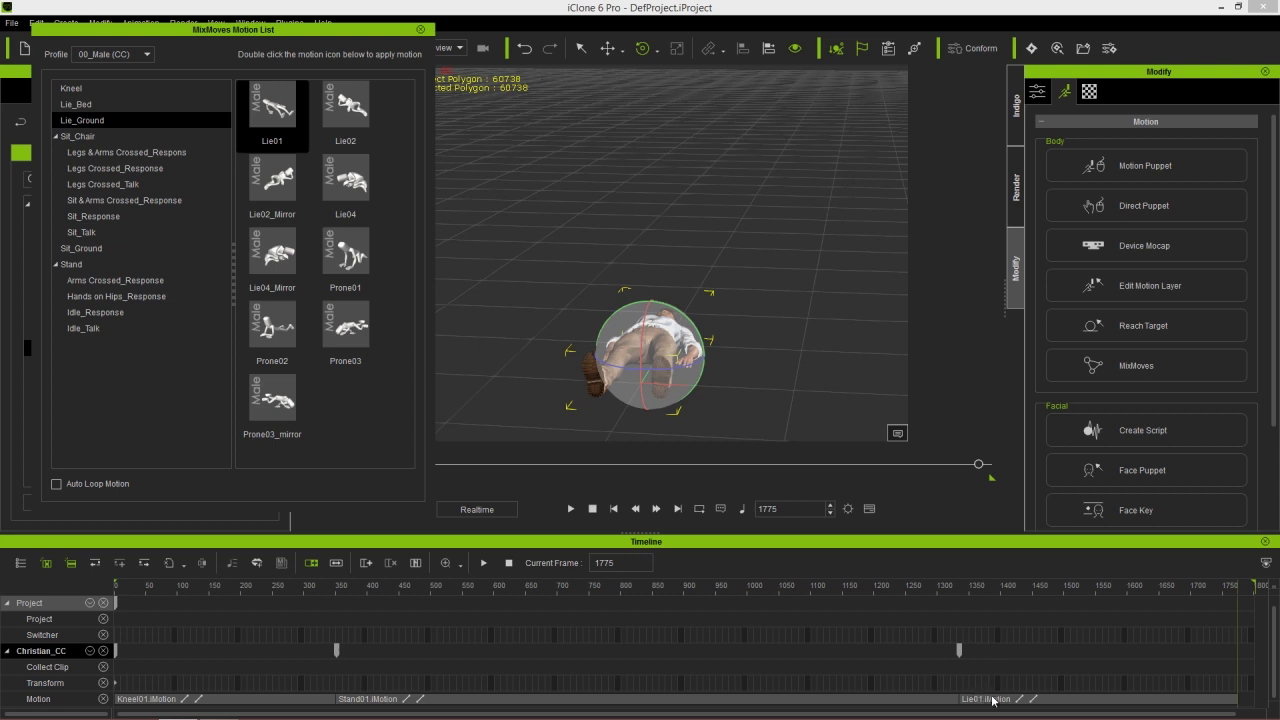
drag(975, 590, 717, 608)
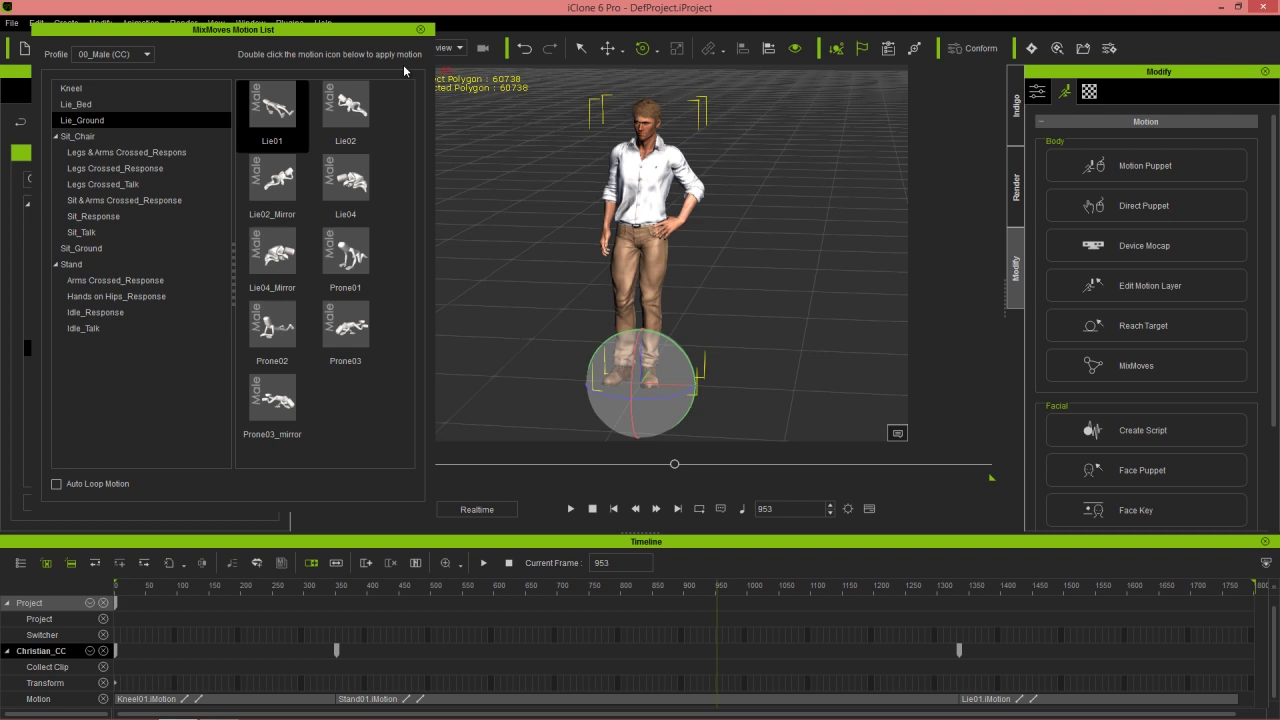
- Return to frame 1, close the MixMoves Motion List and remove the object animation from the male character
click(591, 511)
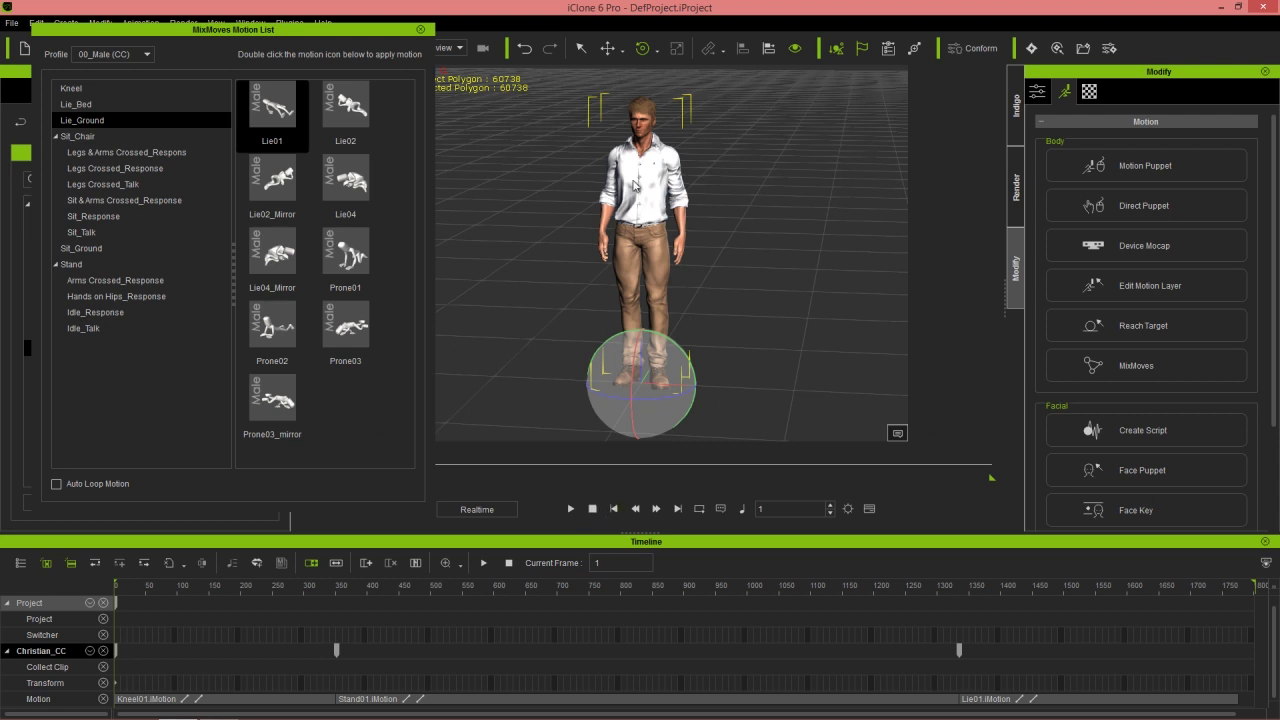
click(421, 29)
right_click(640, 203)
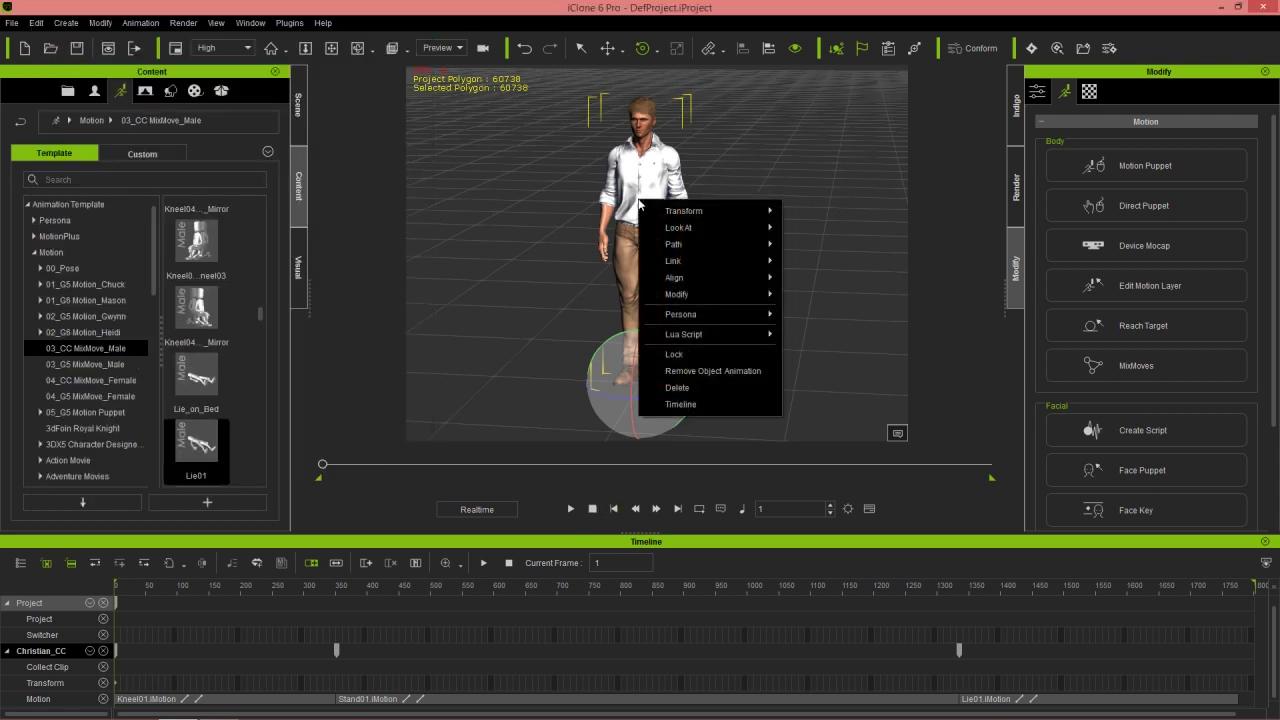
click(705, 371)
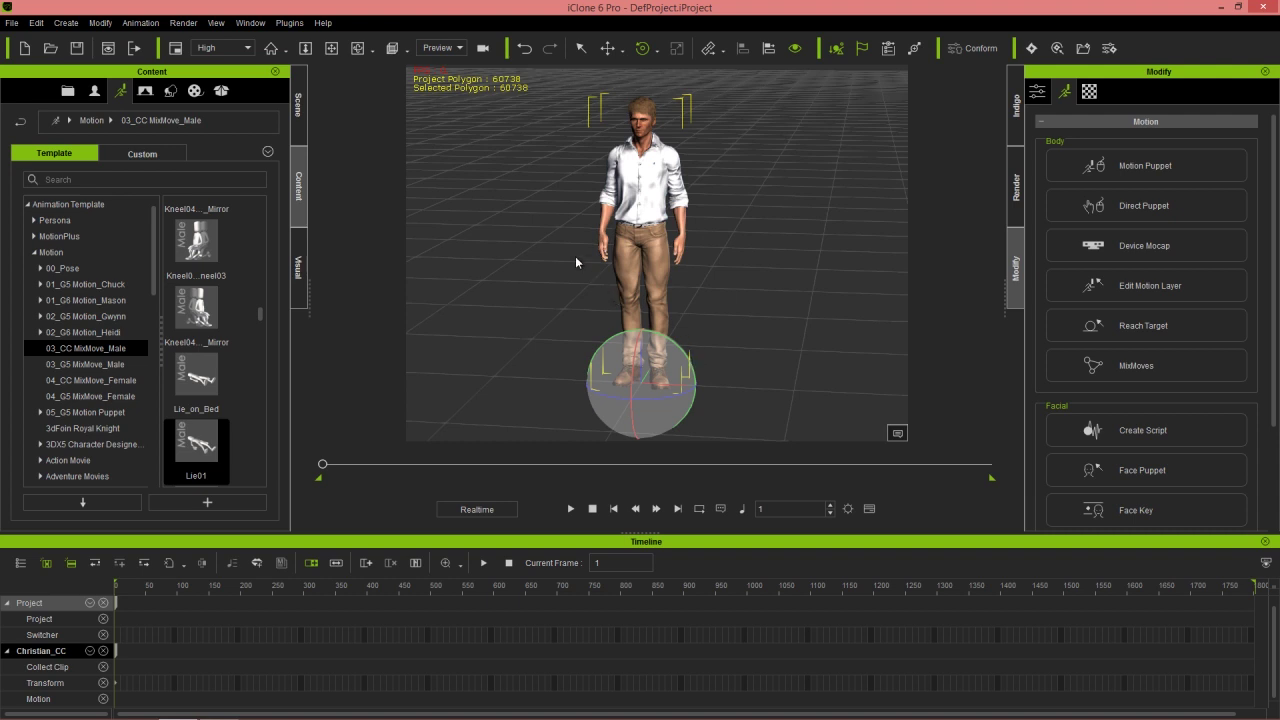
- Add the G5 character Chuck to the scene, standing beside the existing male character
click(95, 90)
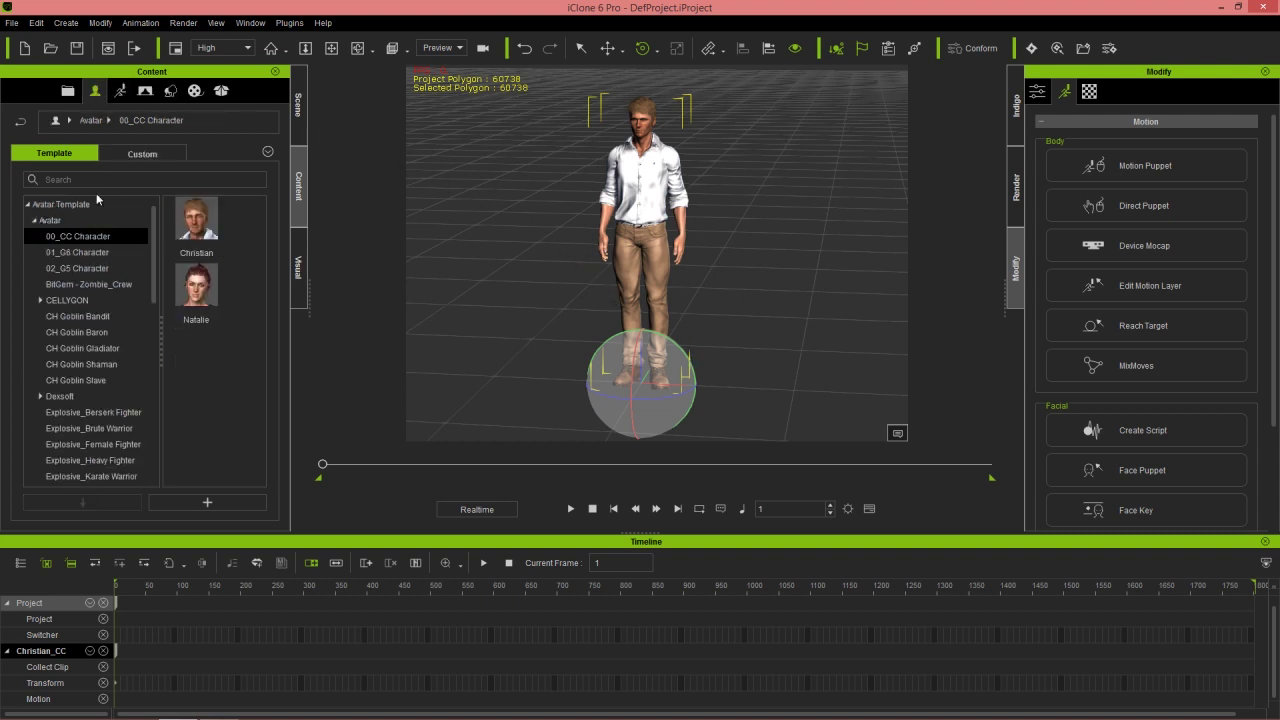
click(77, 268)
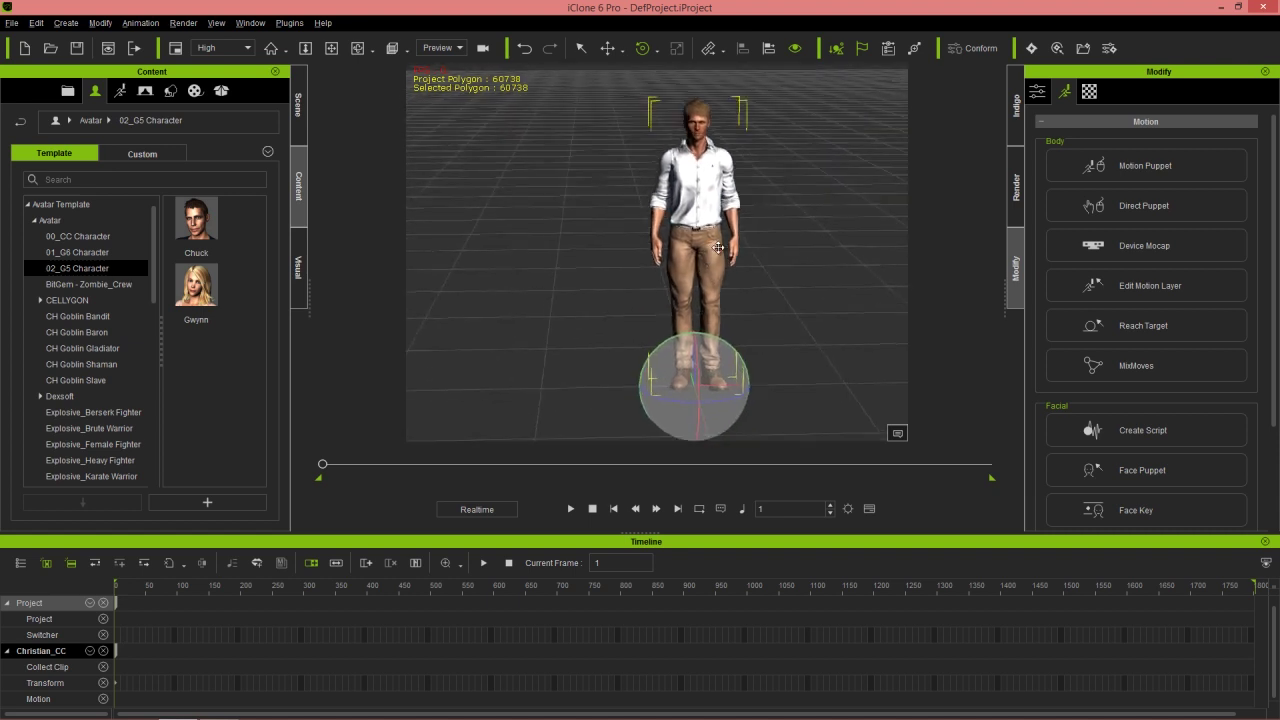
drag(196, 220, 570, 370)
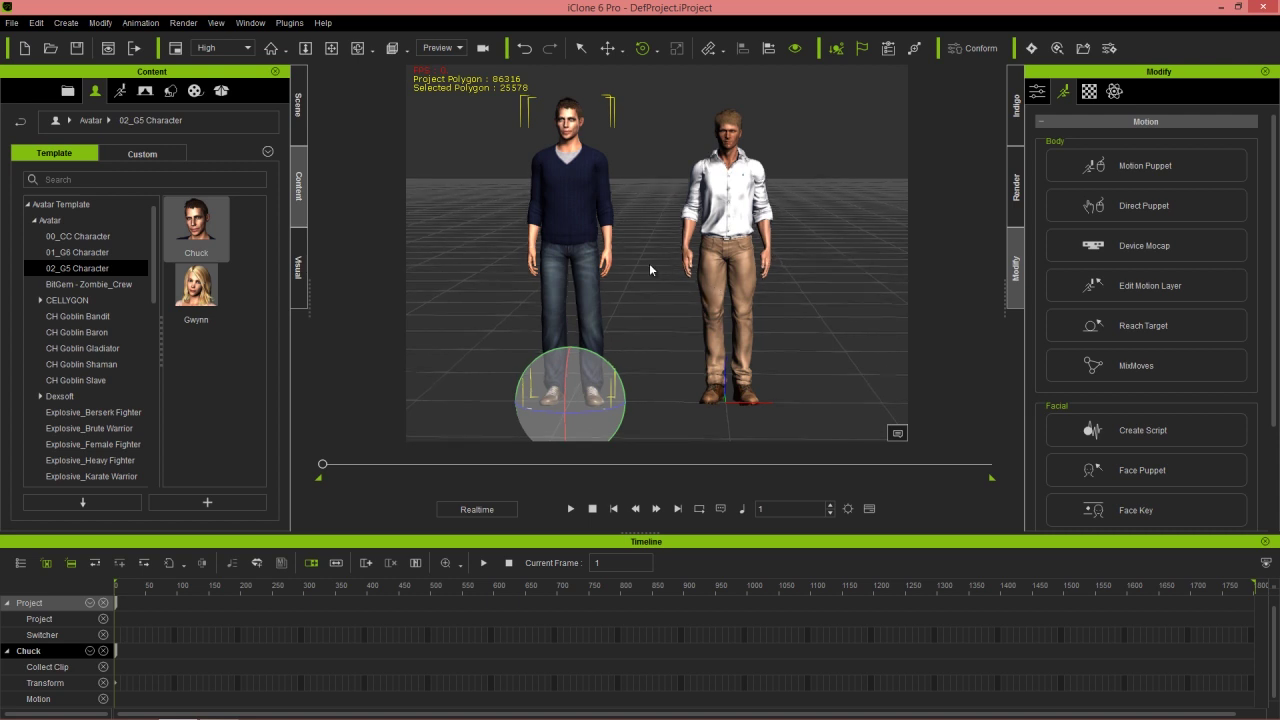
- Apply Prone02 from the Lie_Ground category to Chuck, using the 01_Male MixMoves profile
click(1149, 366)
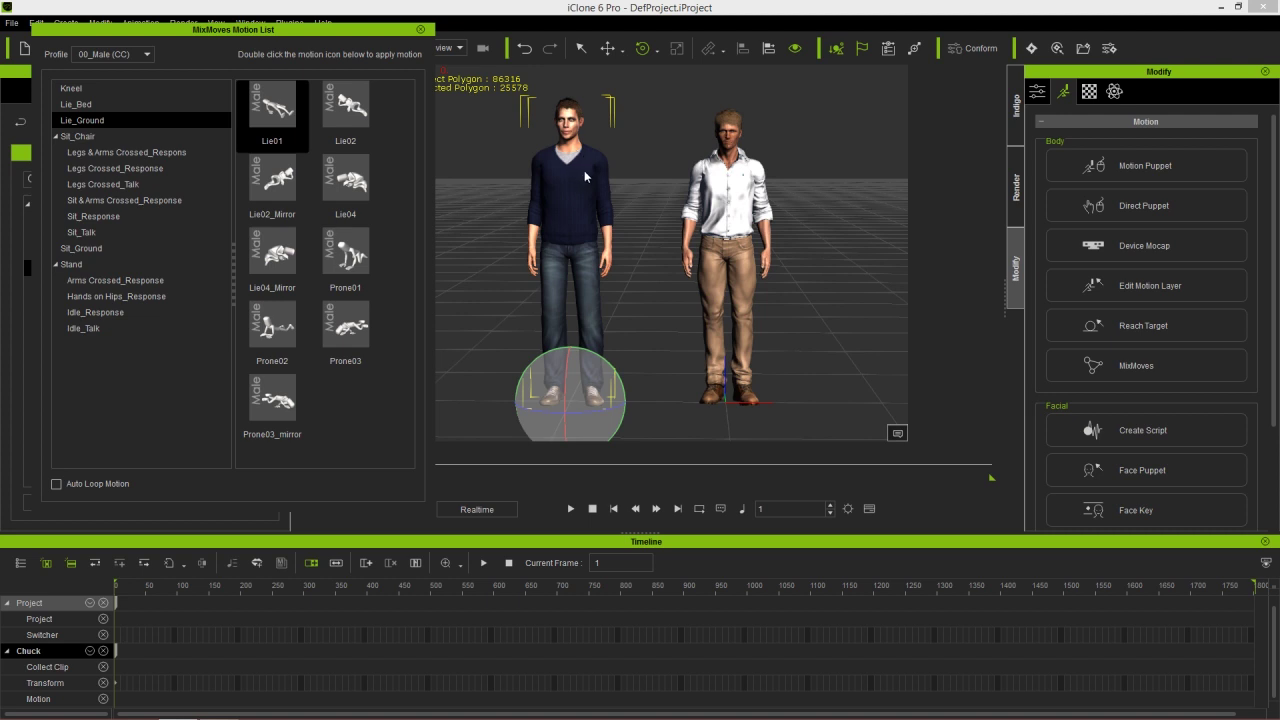
click(146, 55)
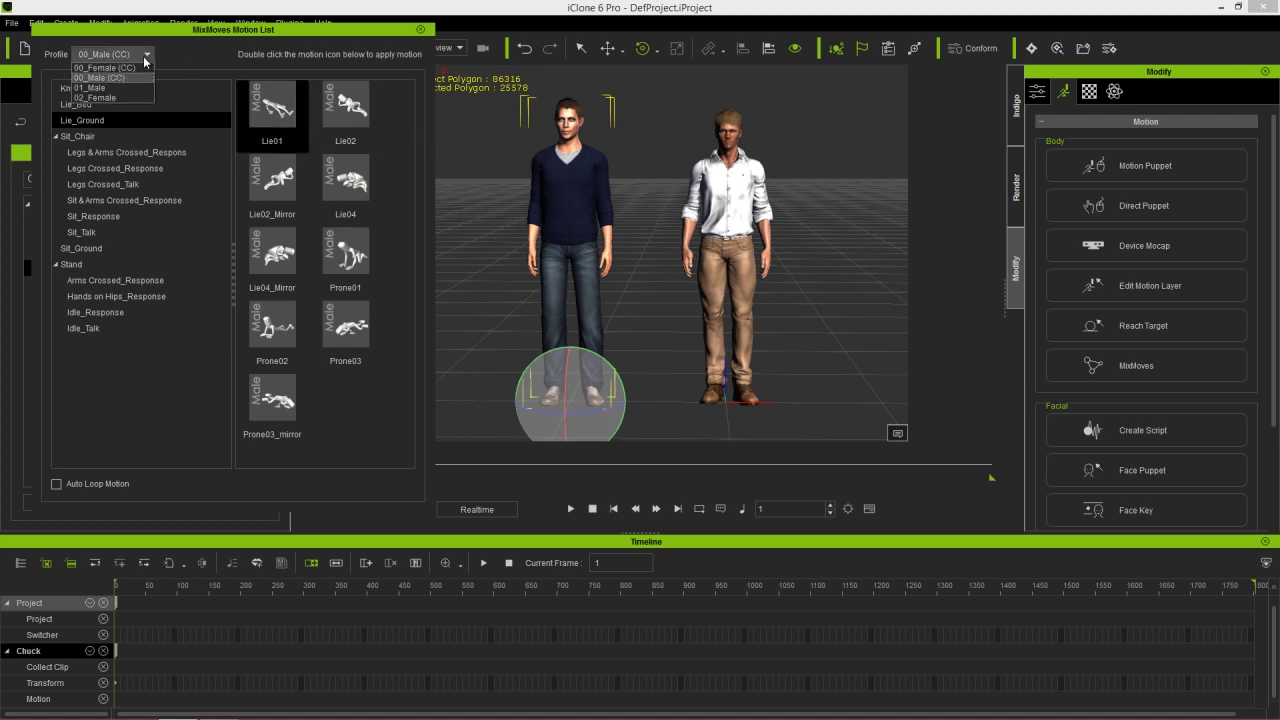
click(116, 90)
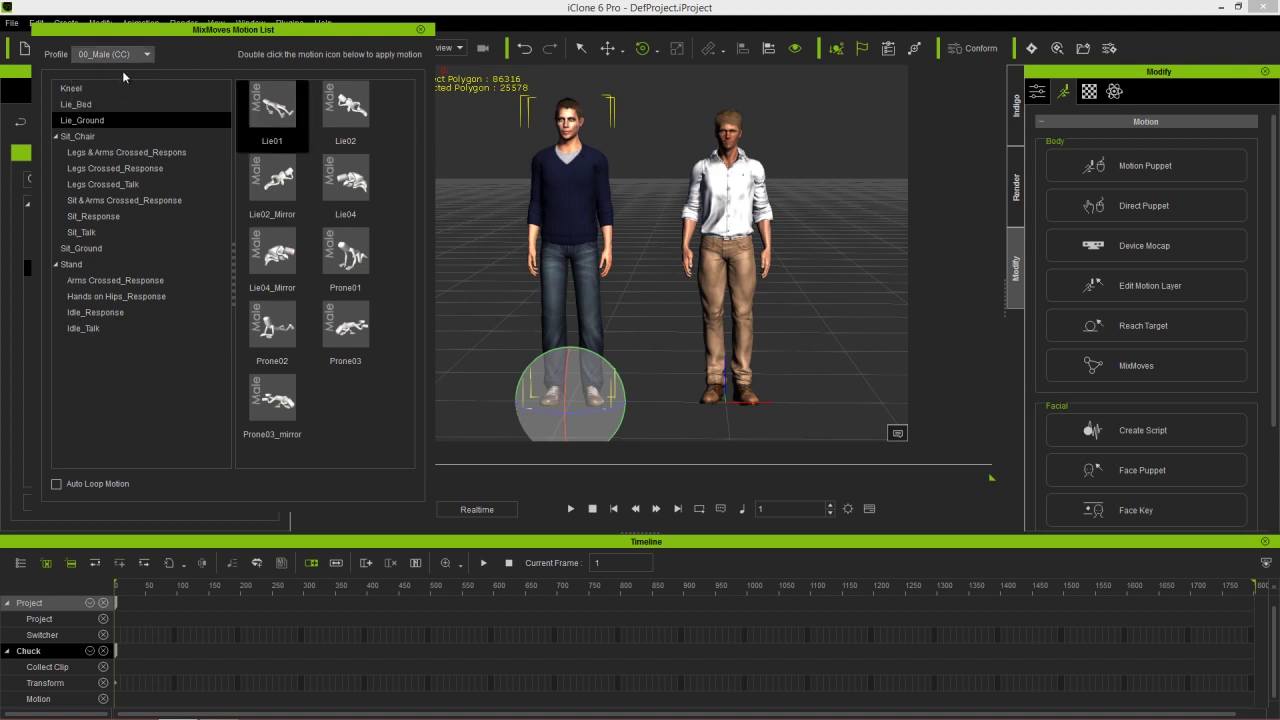
scroll(126, 58, down, 1)
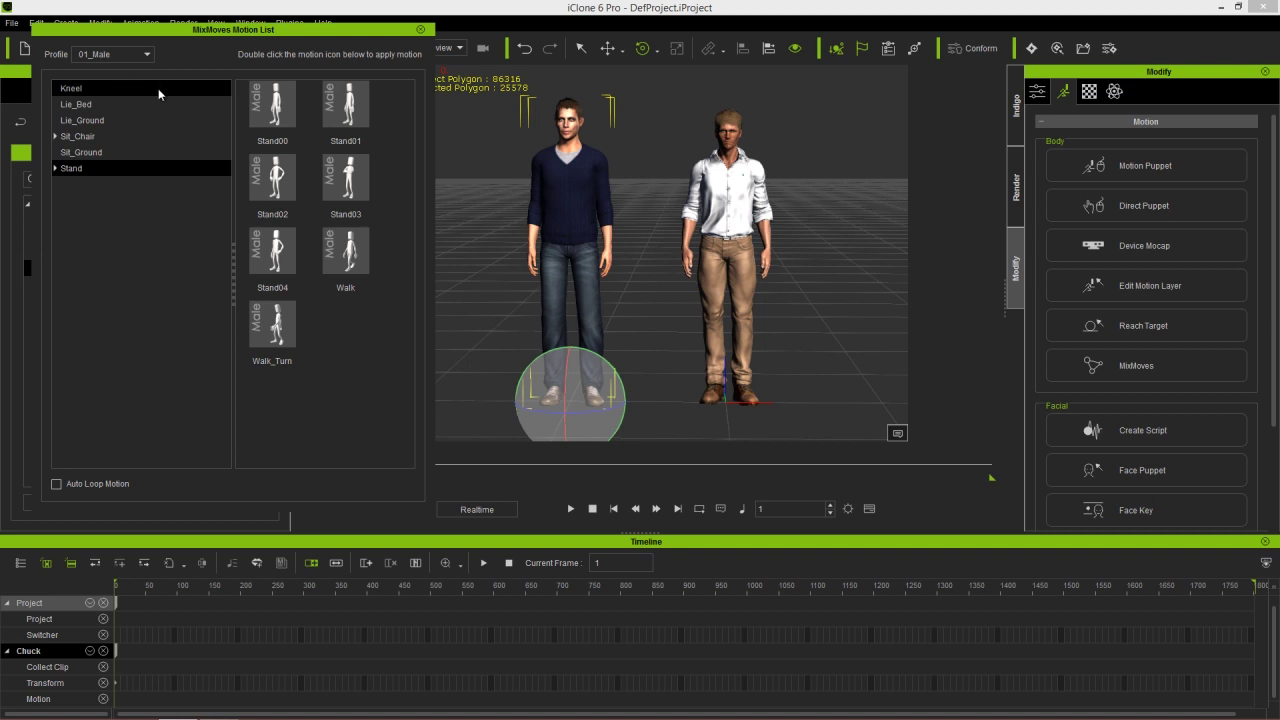
click(98, 121)
double_click(284, 259)
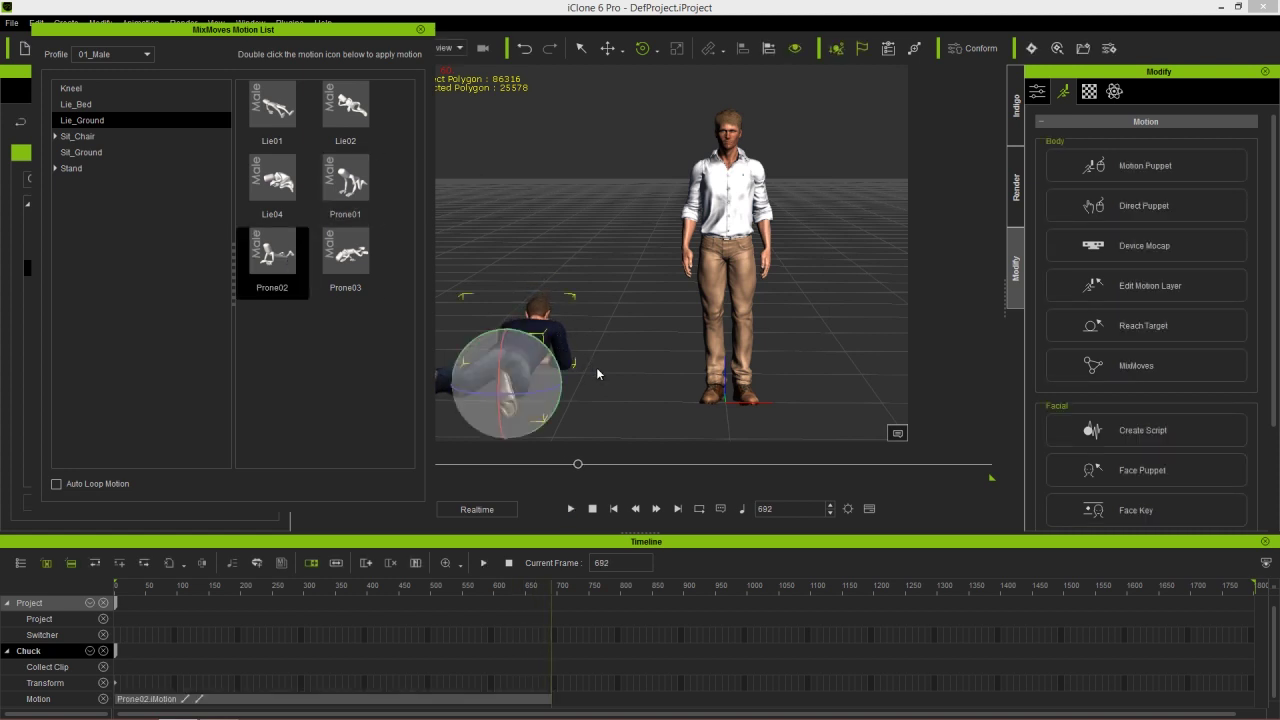
- From frame 1, apply the Lie_Ground motion Prone02 to the white-shirted character with the 00_Male (CC) profile
click(592, 509)
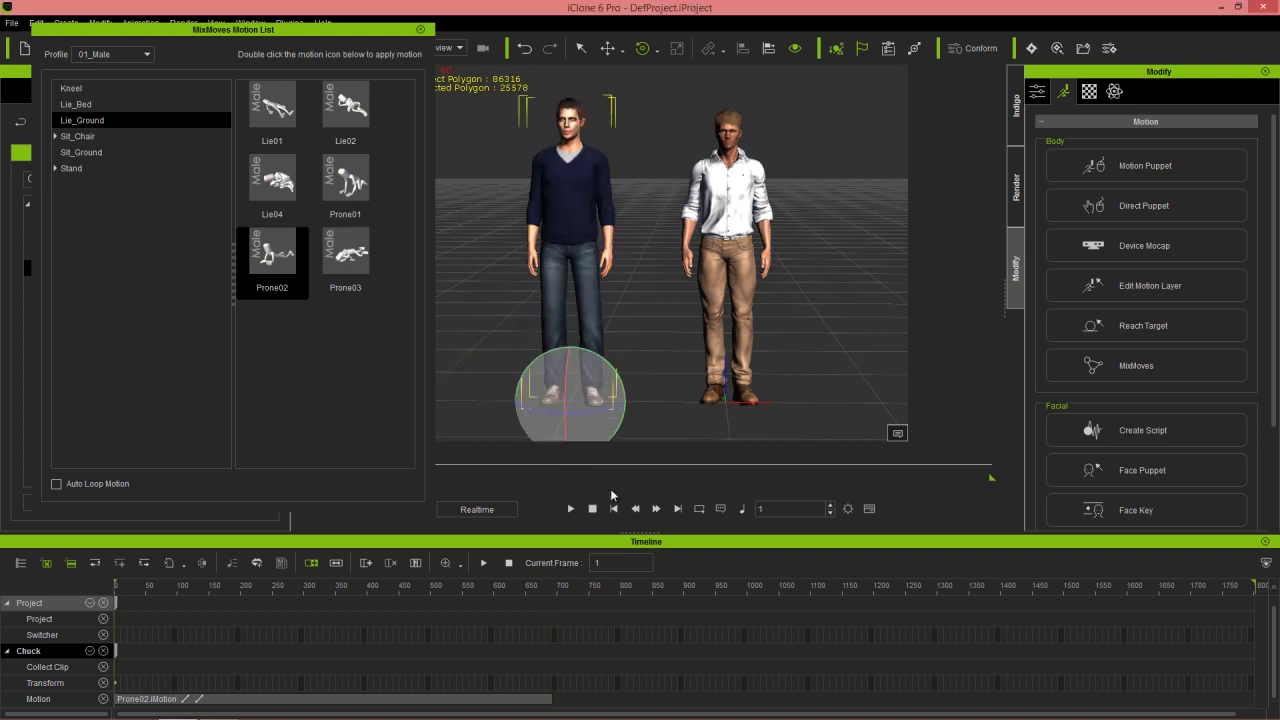
click(716, 197)
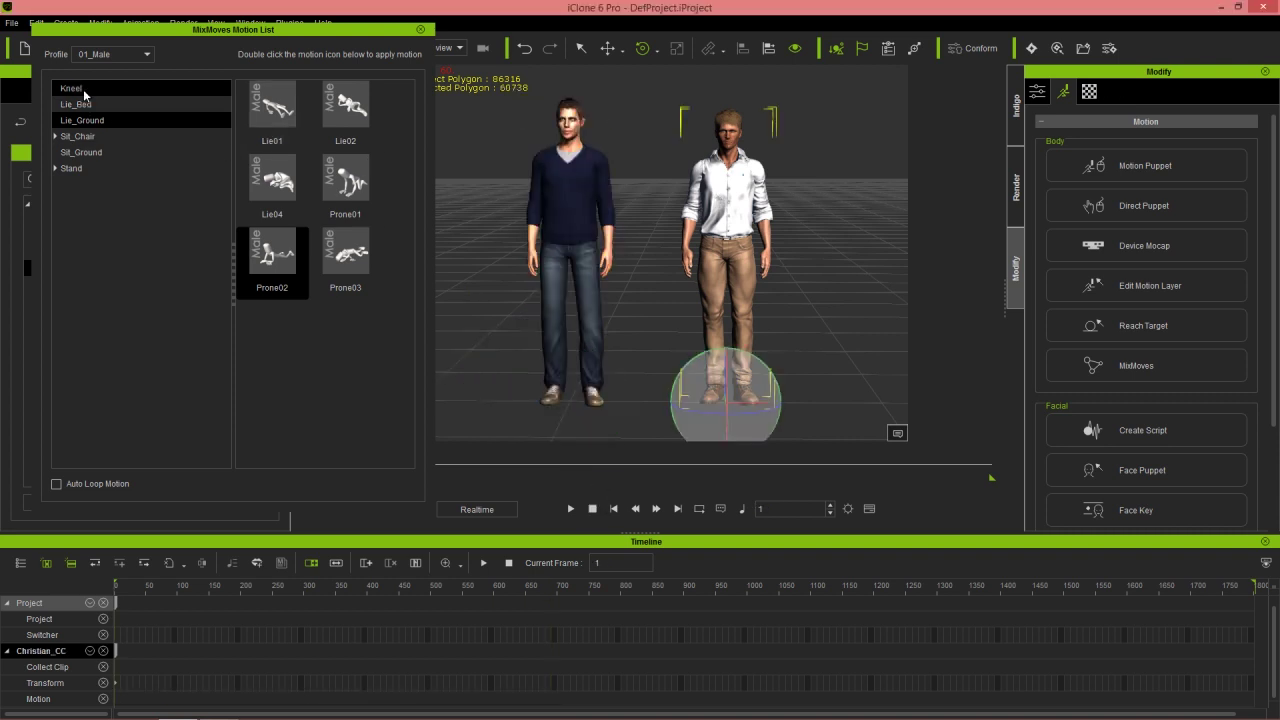
click(120, 62)
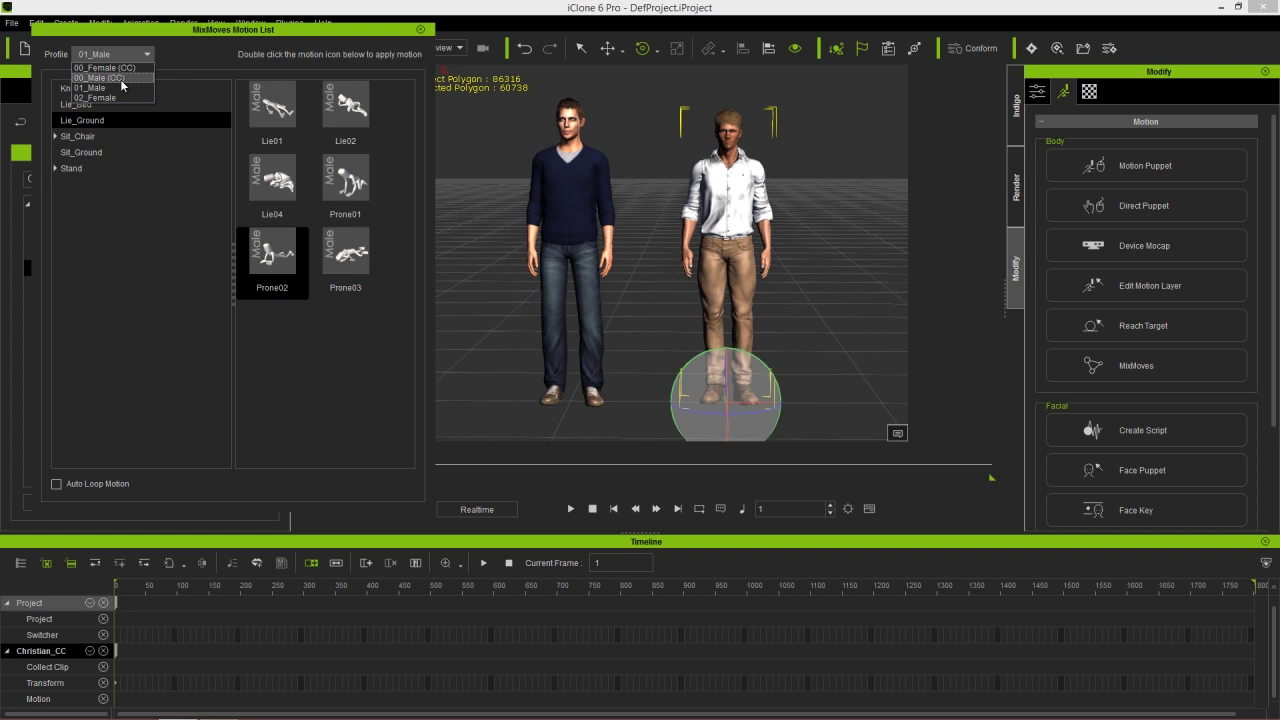
click(121, 84)
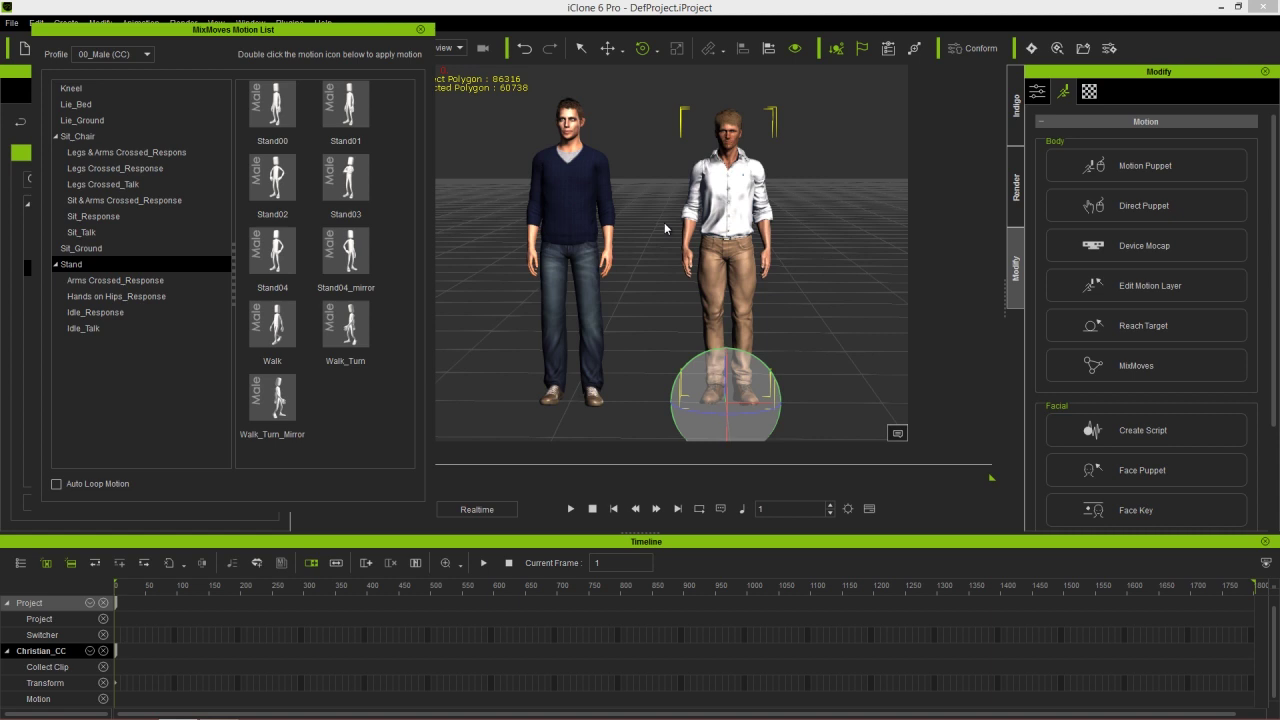
click(97, 121)
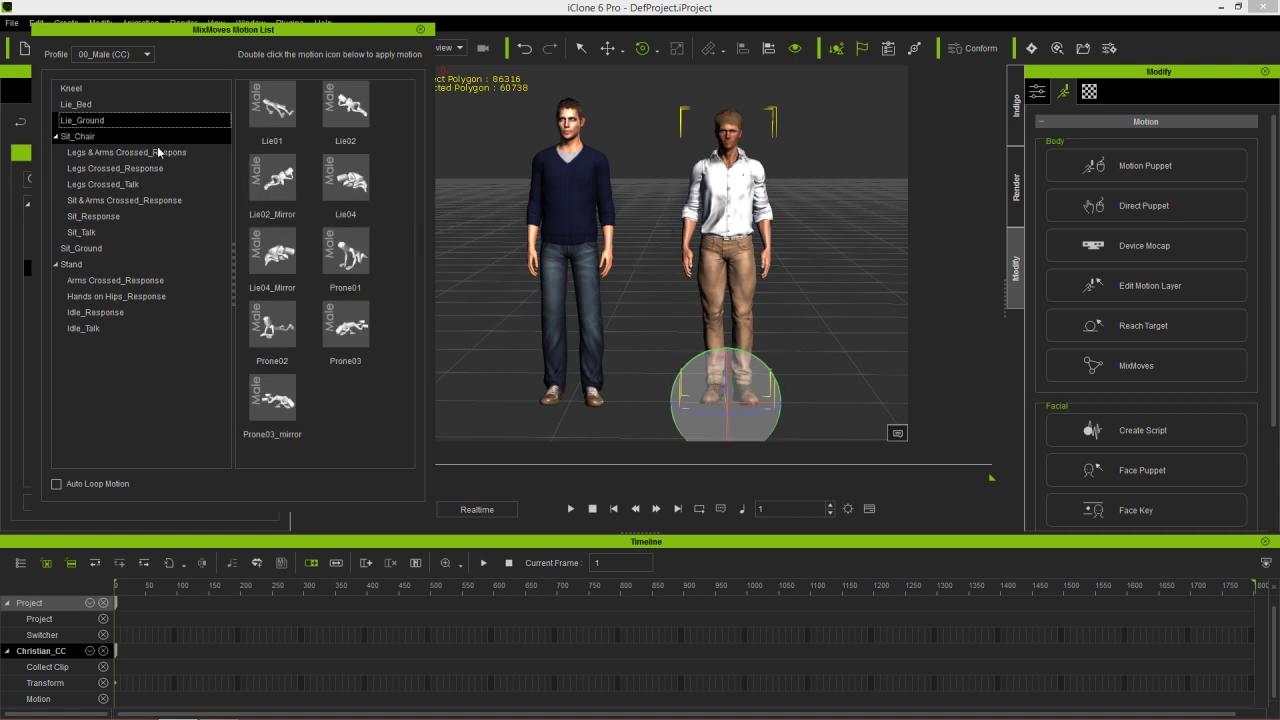
double_click(273, 328)
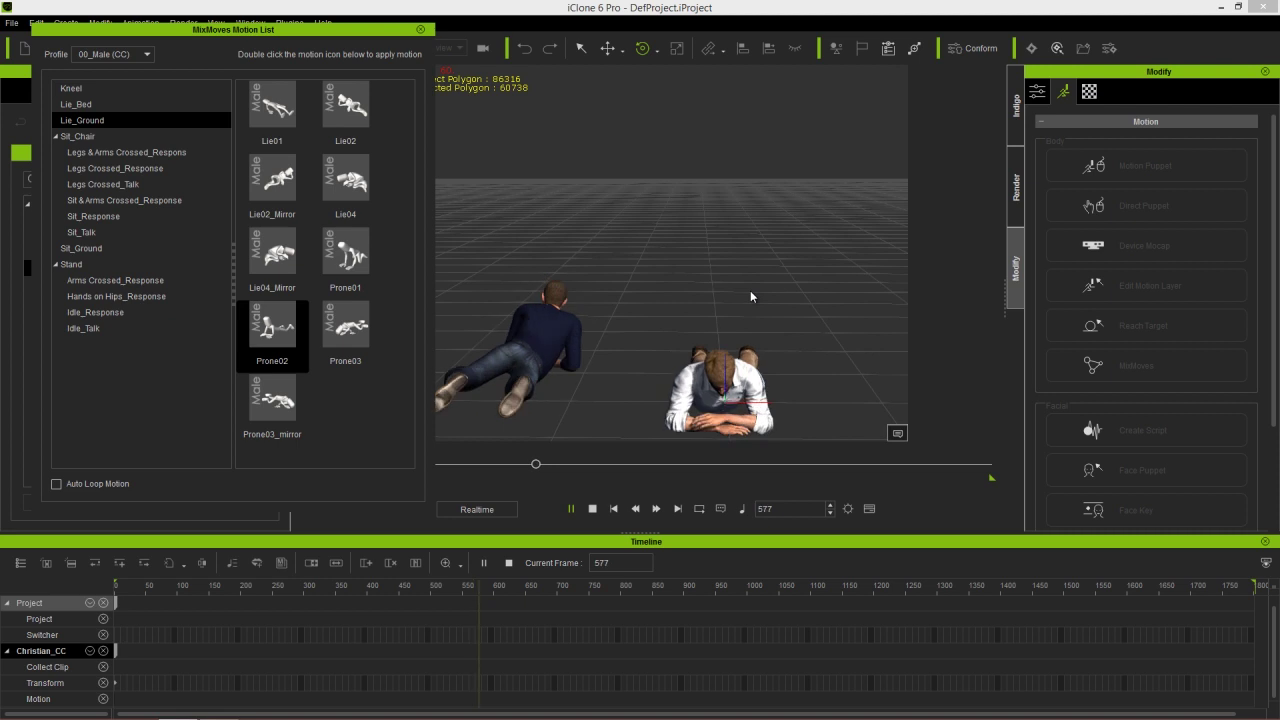
key(space)
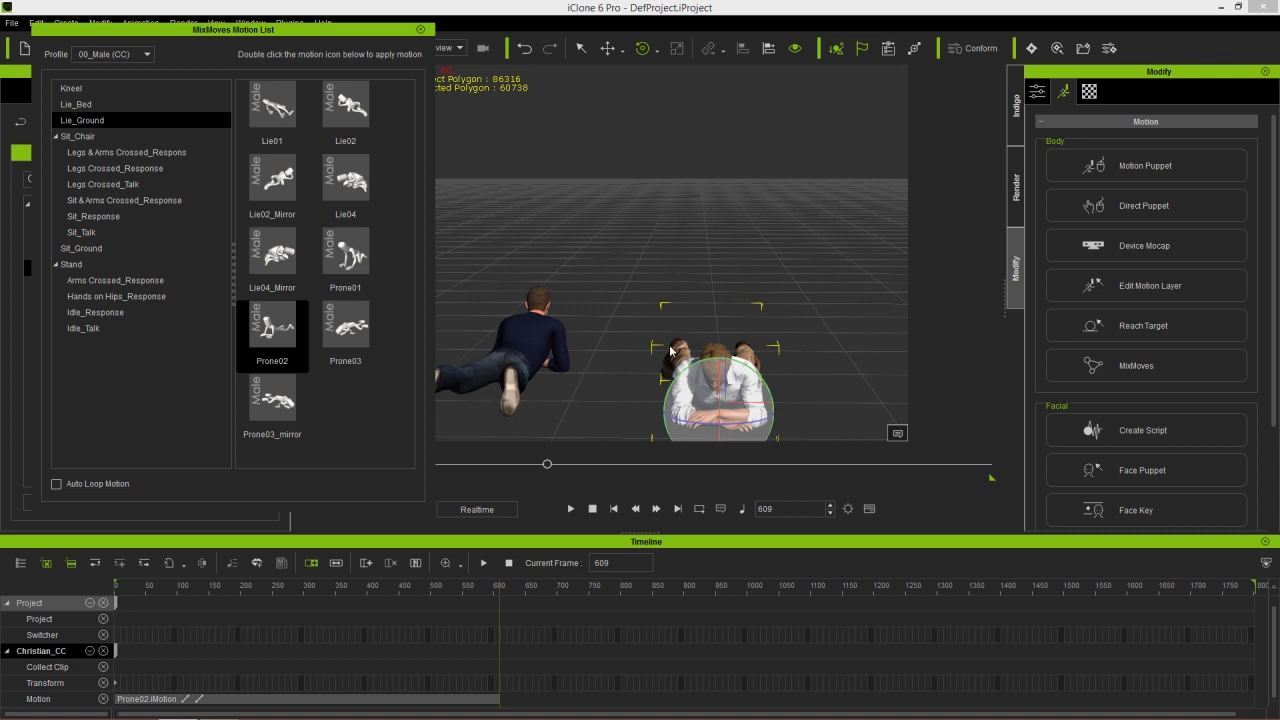
- Return to frame 1, close the MixMoves Motion List and delete both male characters from the scene
click(592, 508)
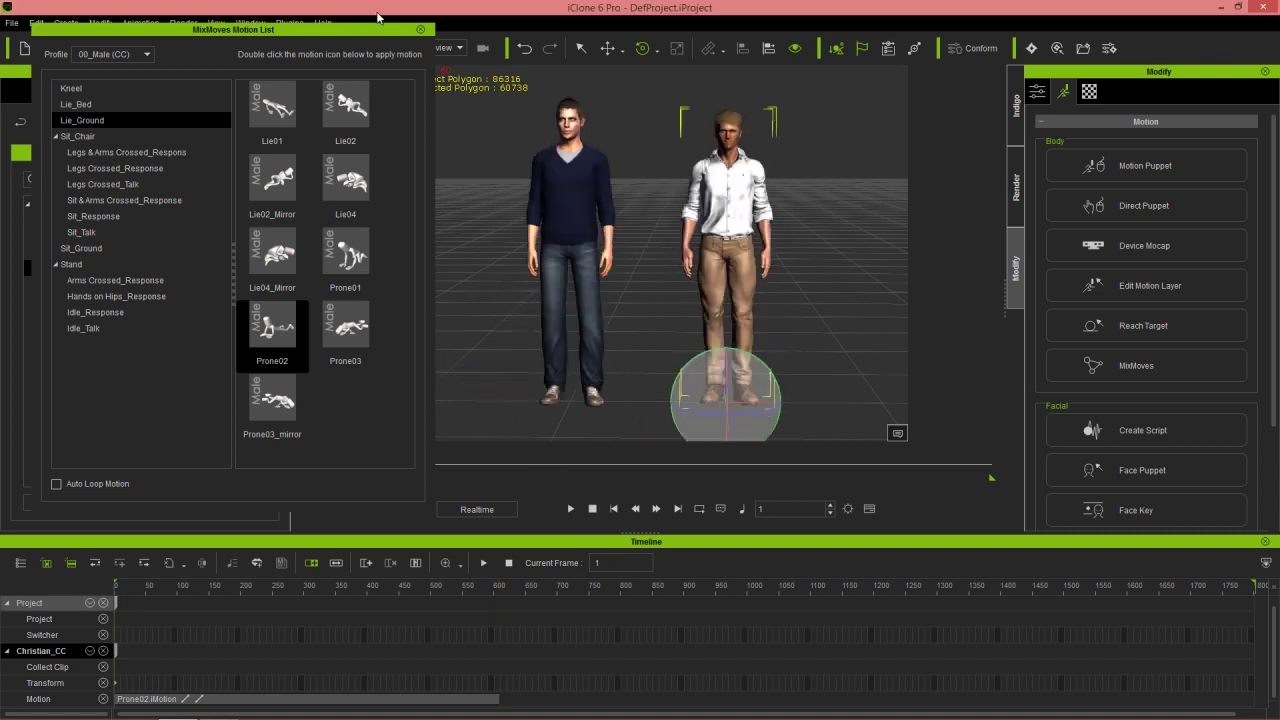
click(420, 30)
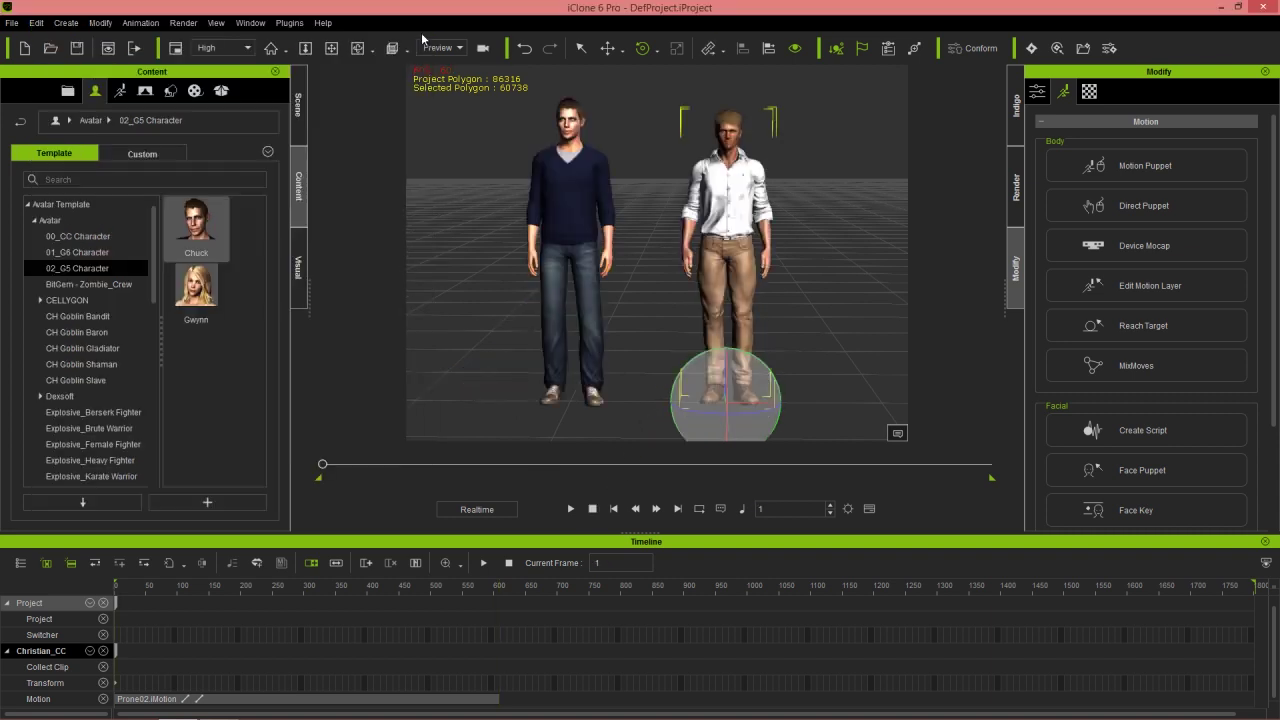
right_click(722, 196)
click(710, 170)
key(Delete)
click(583, 186)
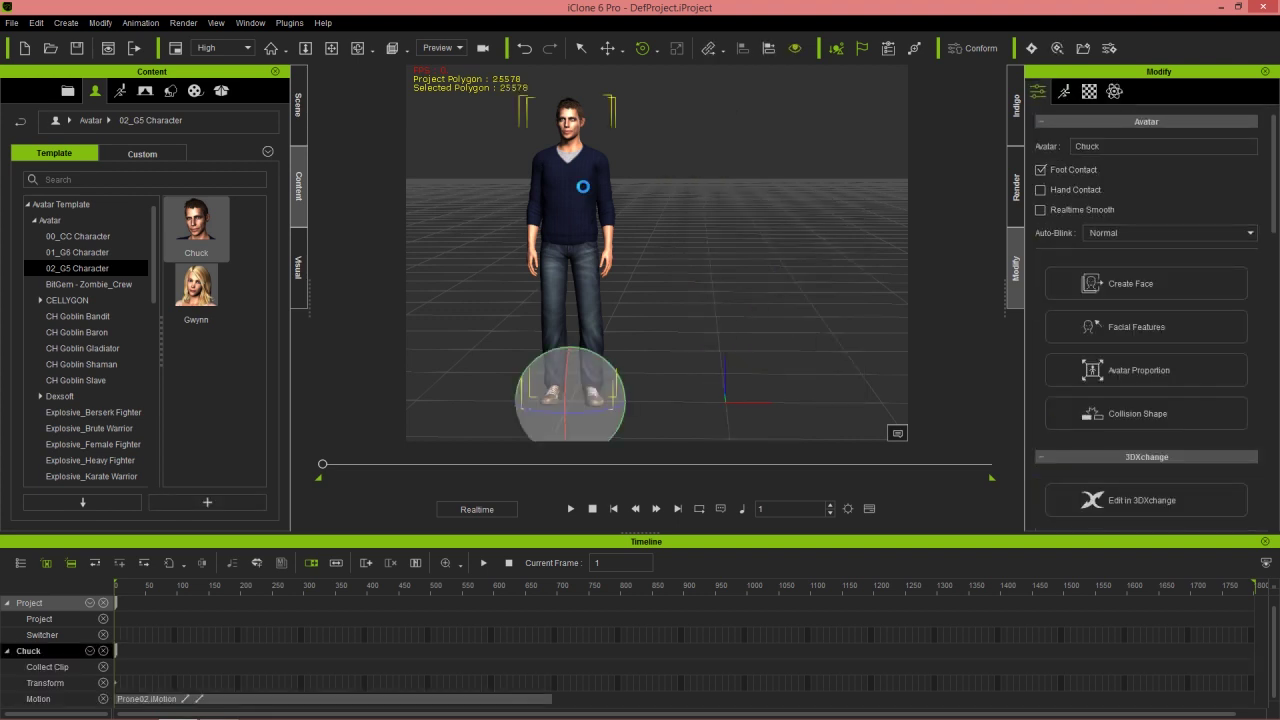
key(Delete)
- Add the G5 character Gwynn and the CC character Natalie side by side in the empty scene
drag(192, 296, 571, 405)
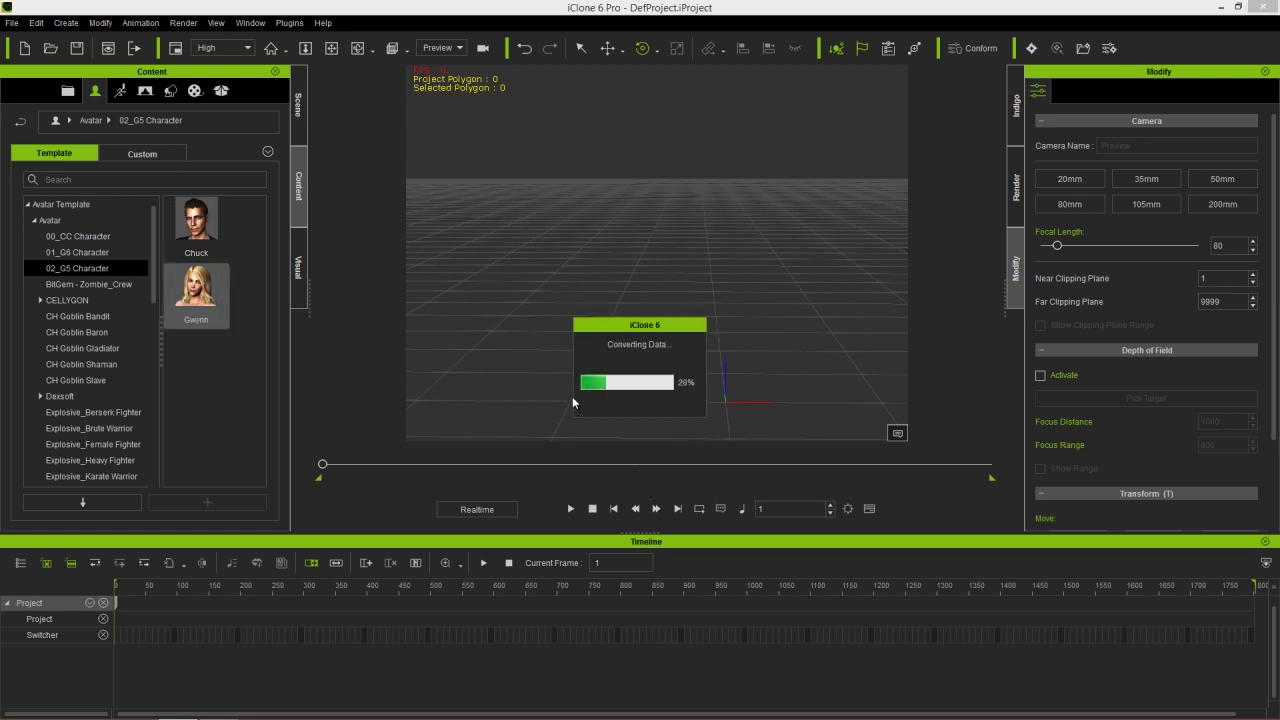
click(83, 238)
drag(196, 292, 724, 401)
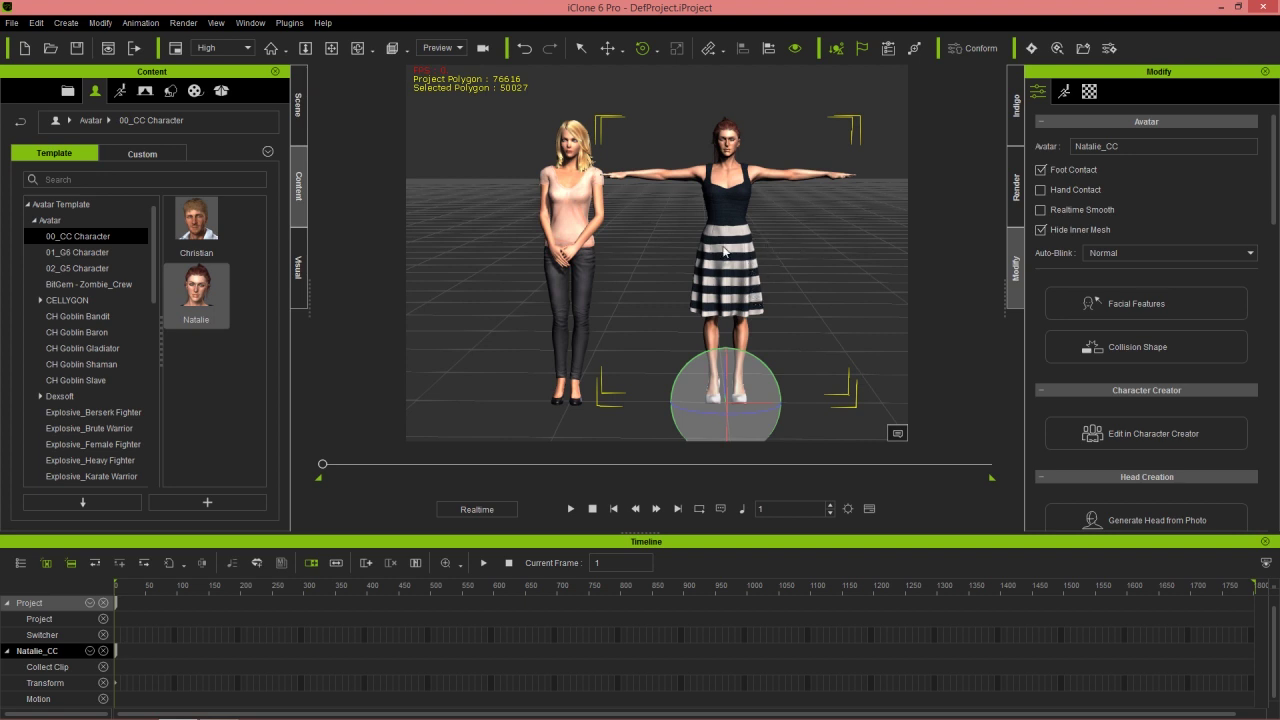
- Apply Kneel01 from the Kneel category to Gwynn, using the 02_Female MixMoves profile
click(861, 50)
click(1063, 91)
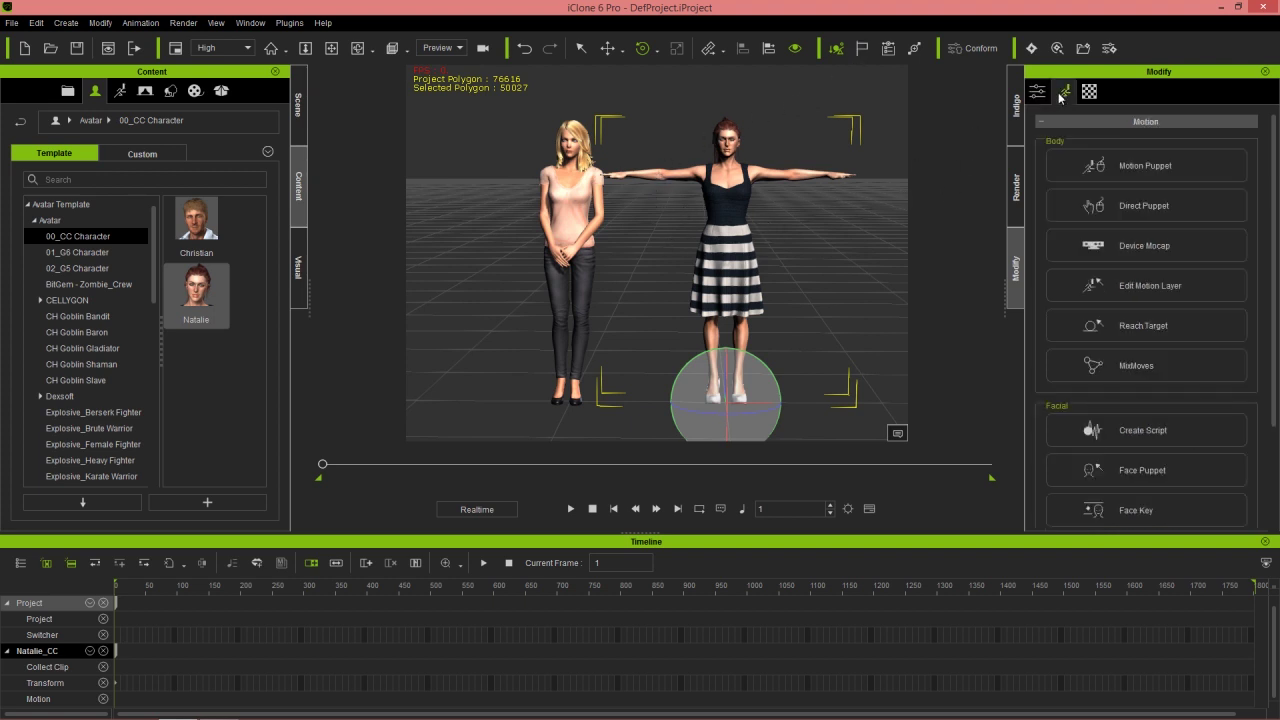
click(568, 199)
click(1160, 361)
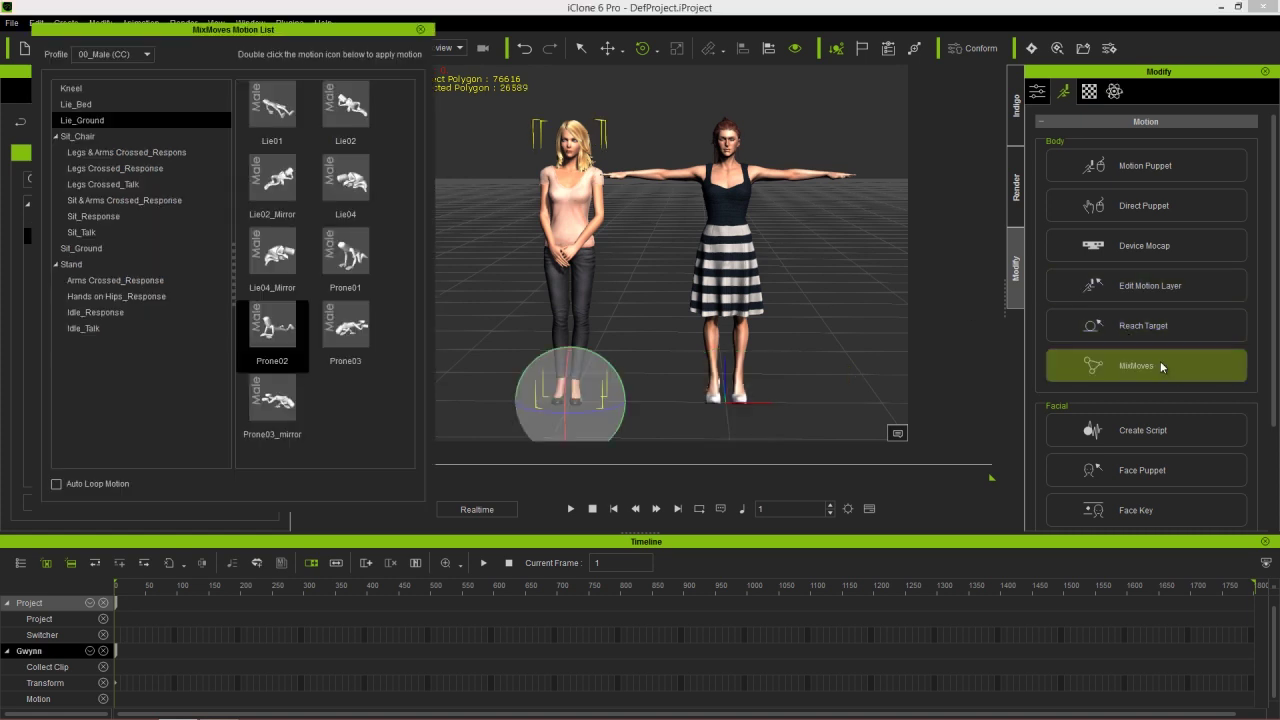
click(137, 57)
click(114, 101)
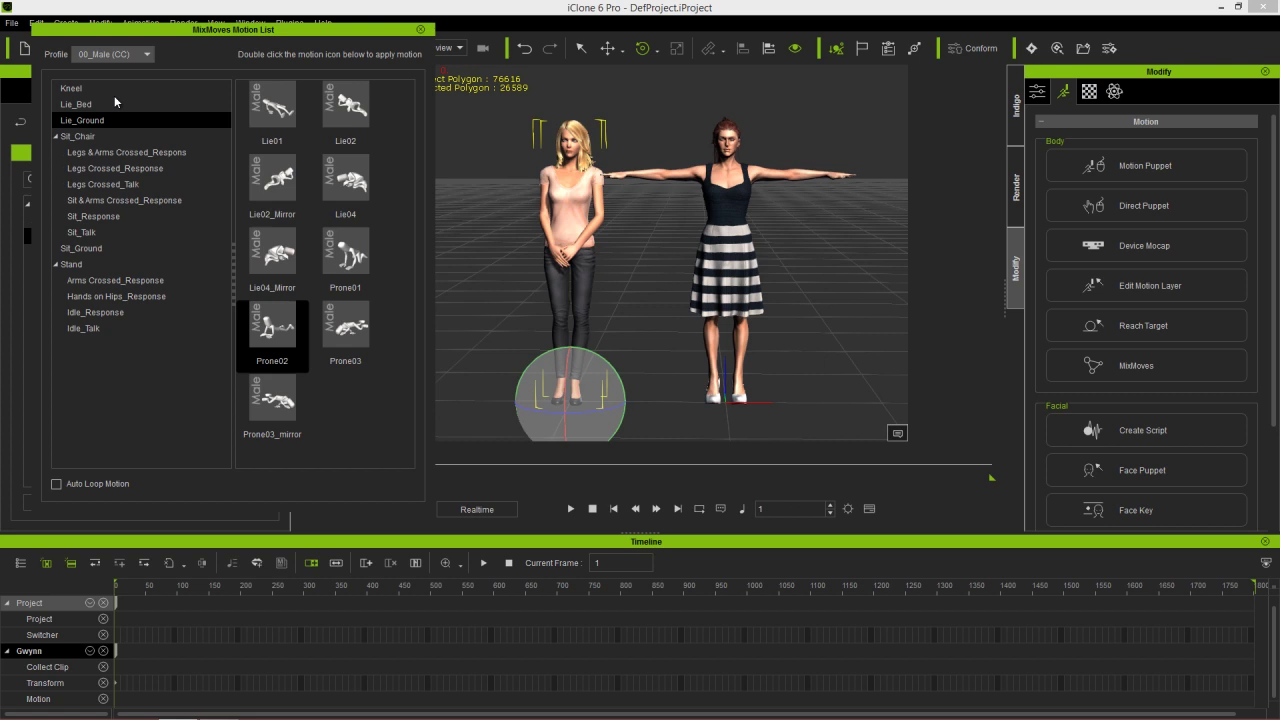
click(90, 92)
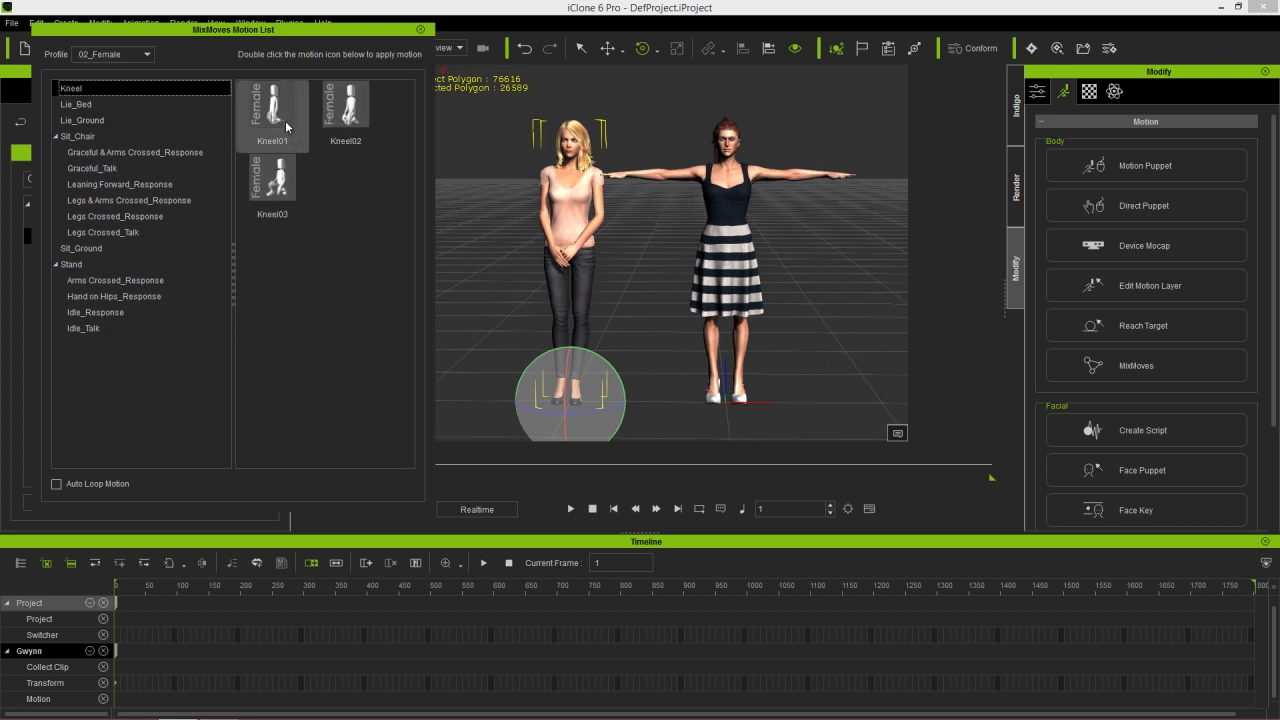
double_click(281, 118)
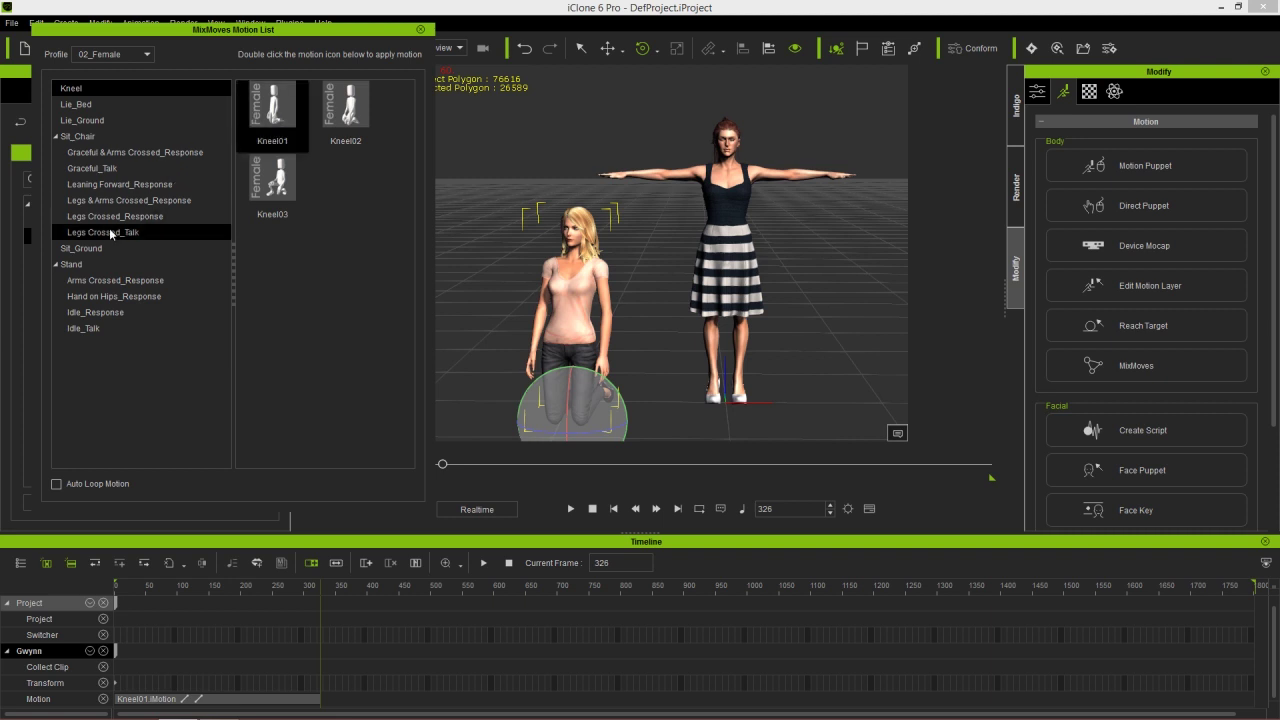
- Apply SitG04 from the Sit_Ground category to Gwynn after her Kneel01 motion, and return to frame 1
click(92, 249)
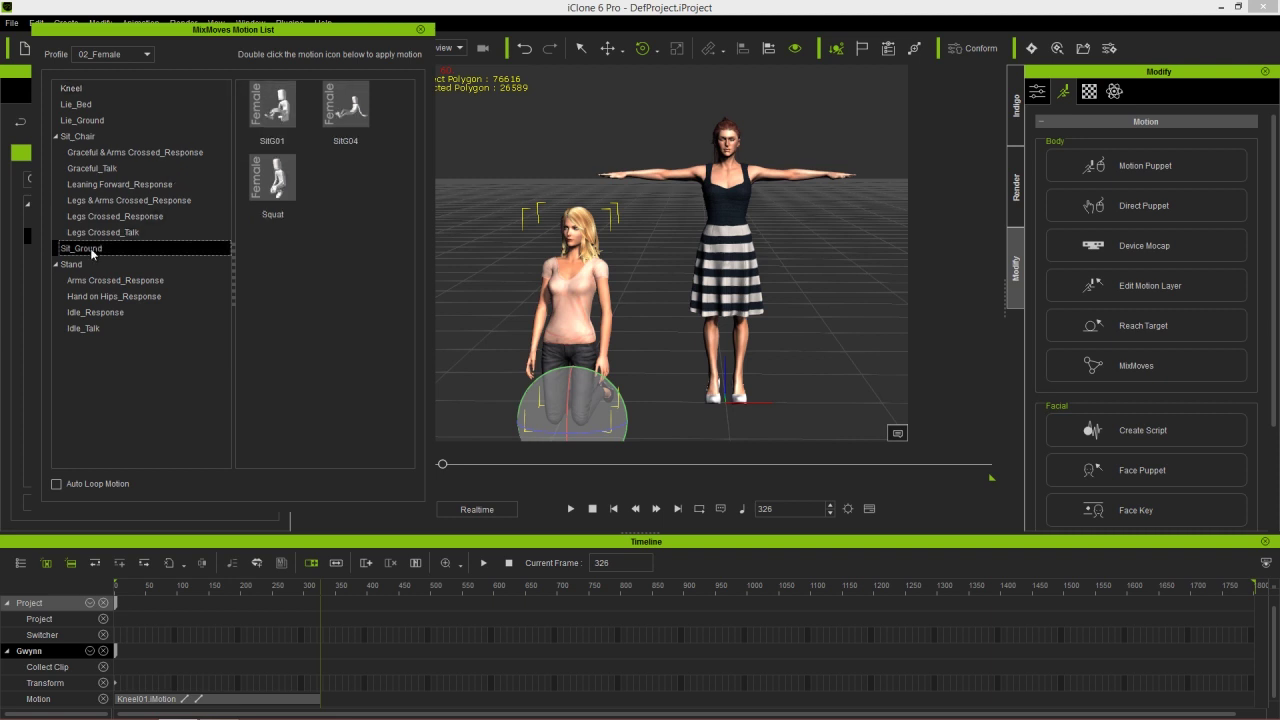
double_click(349, 111)
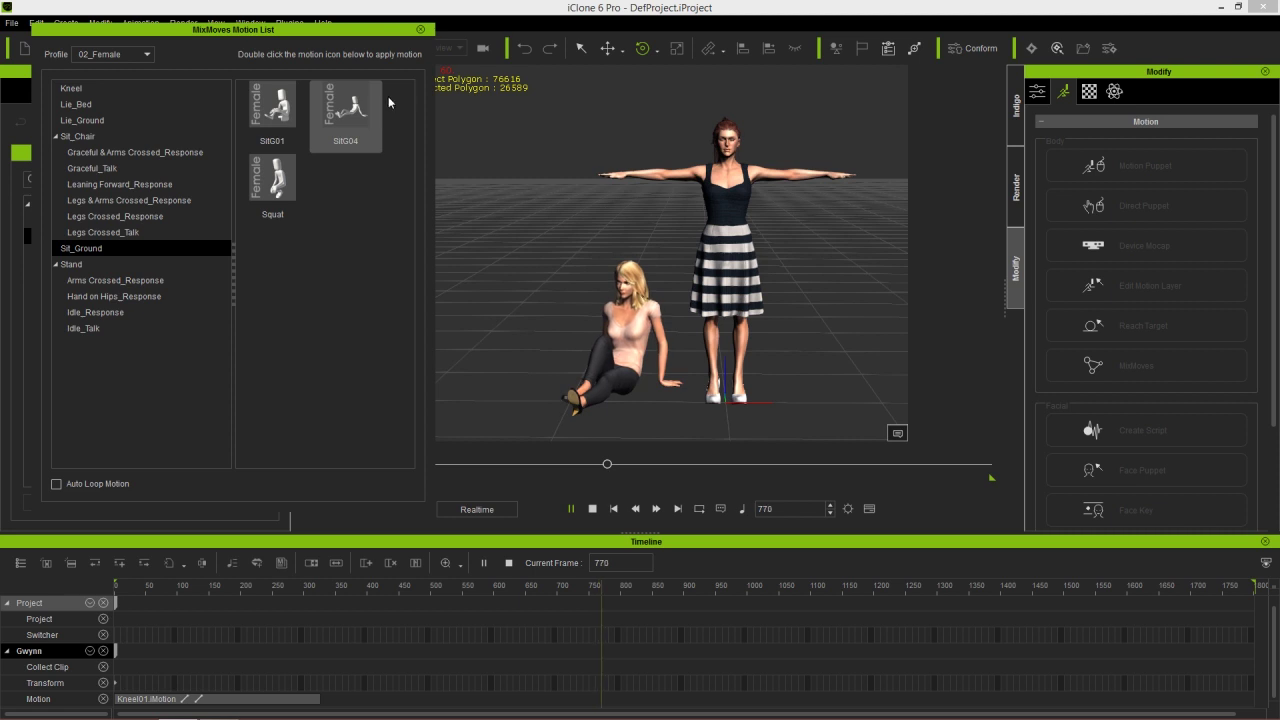
click(575, 352)
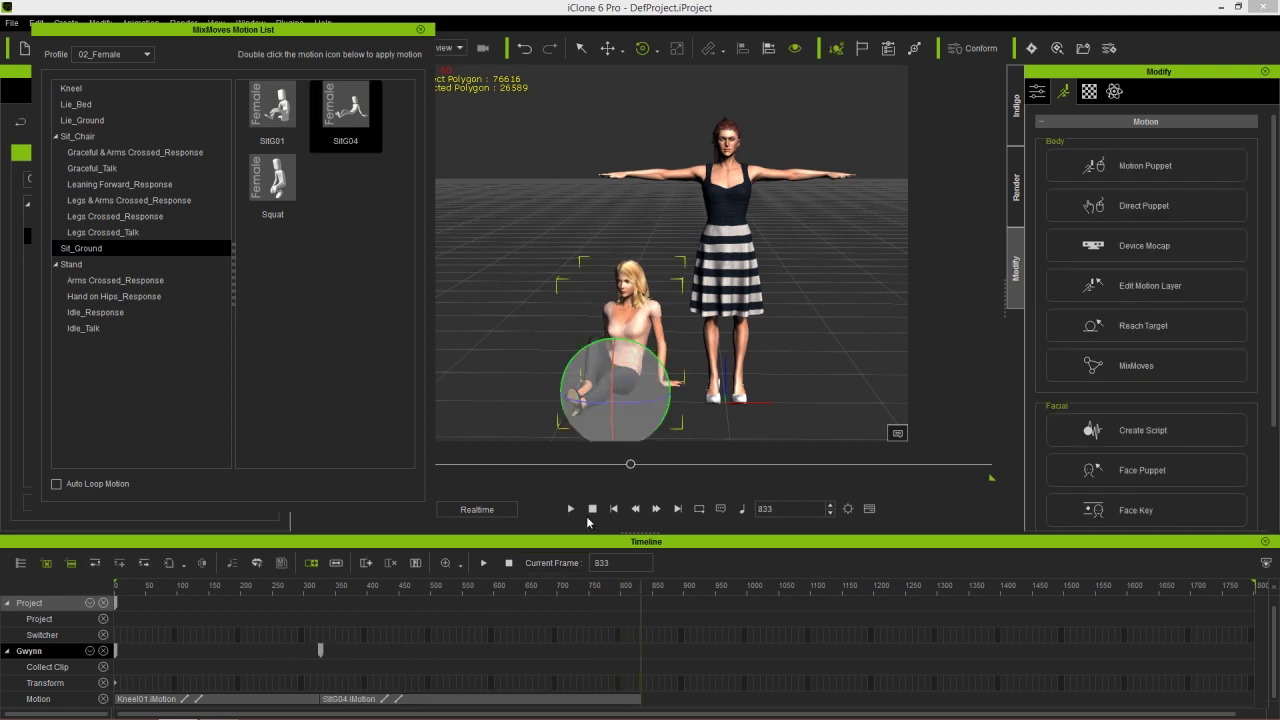
click(591, 509)
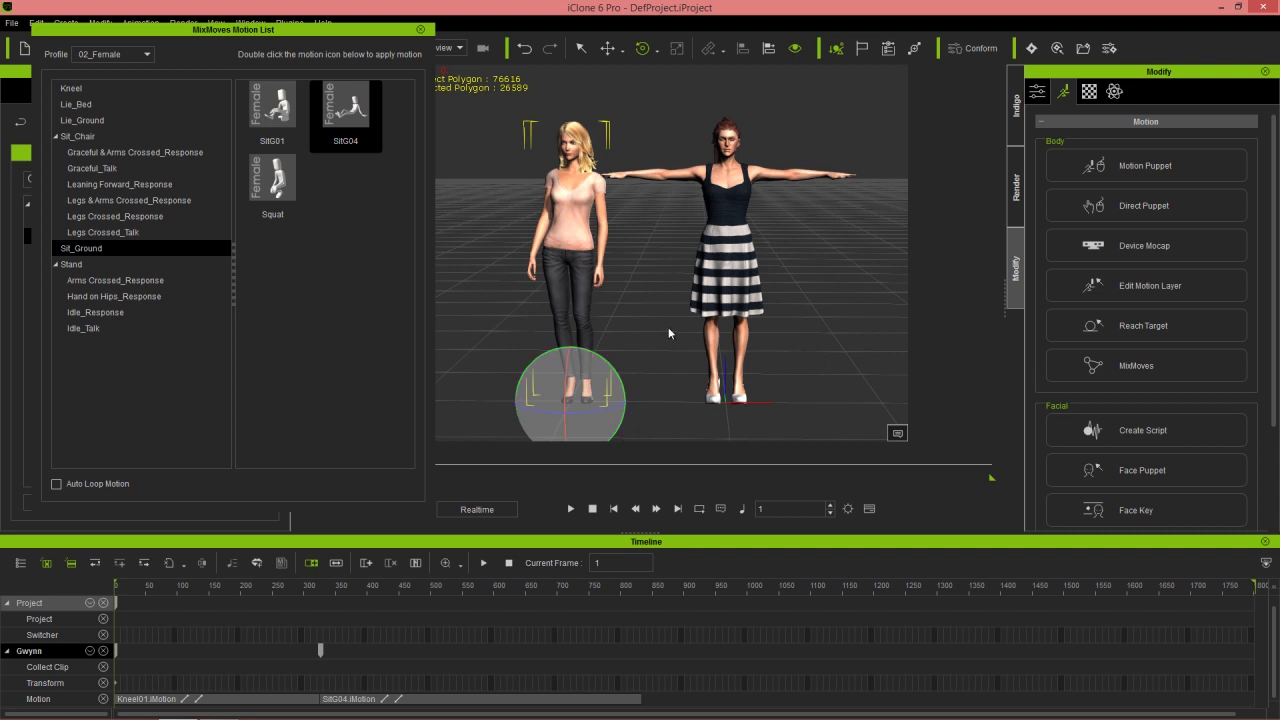
- Apply Kneel01 from the Kneel category to Natalie, using the 00_Female (CC) MixMoves profile
click(734, 217)
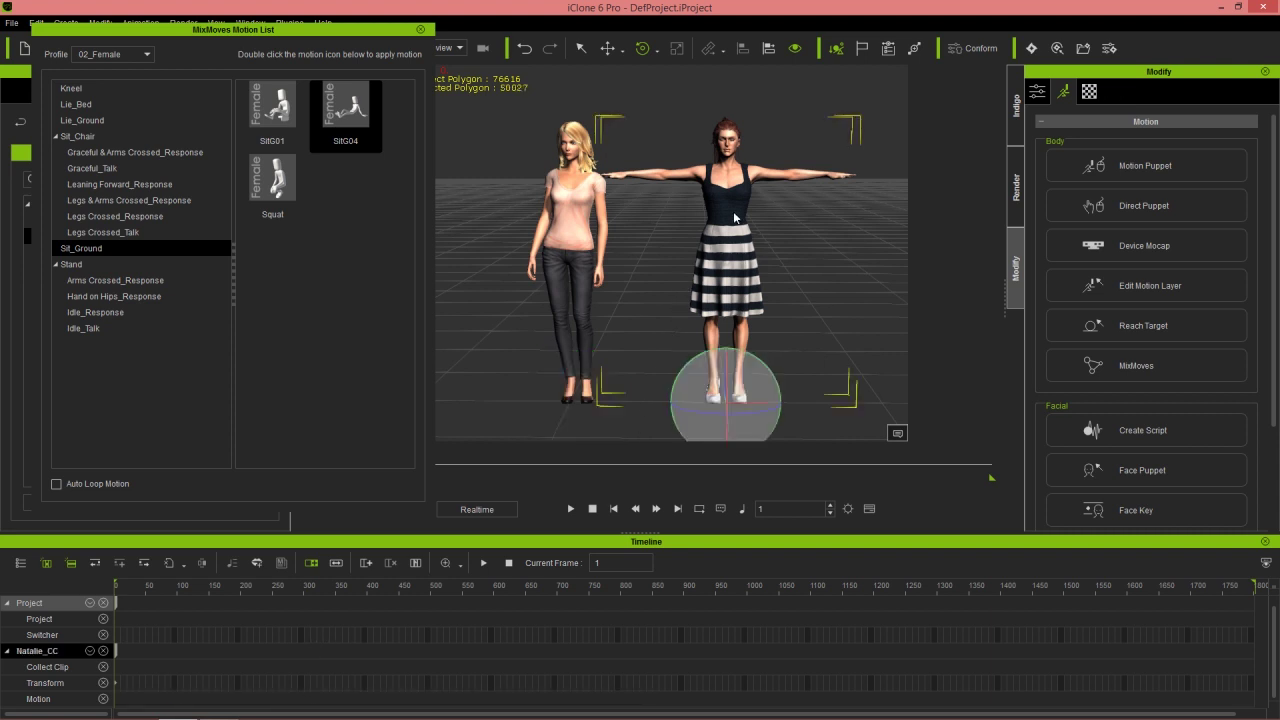
click(130, 56)
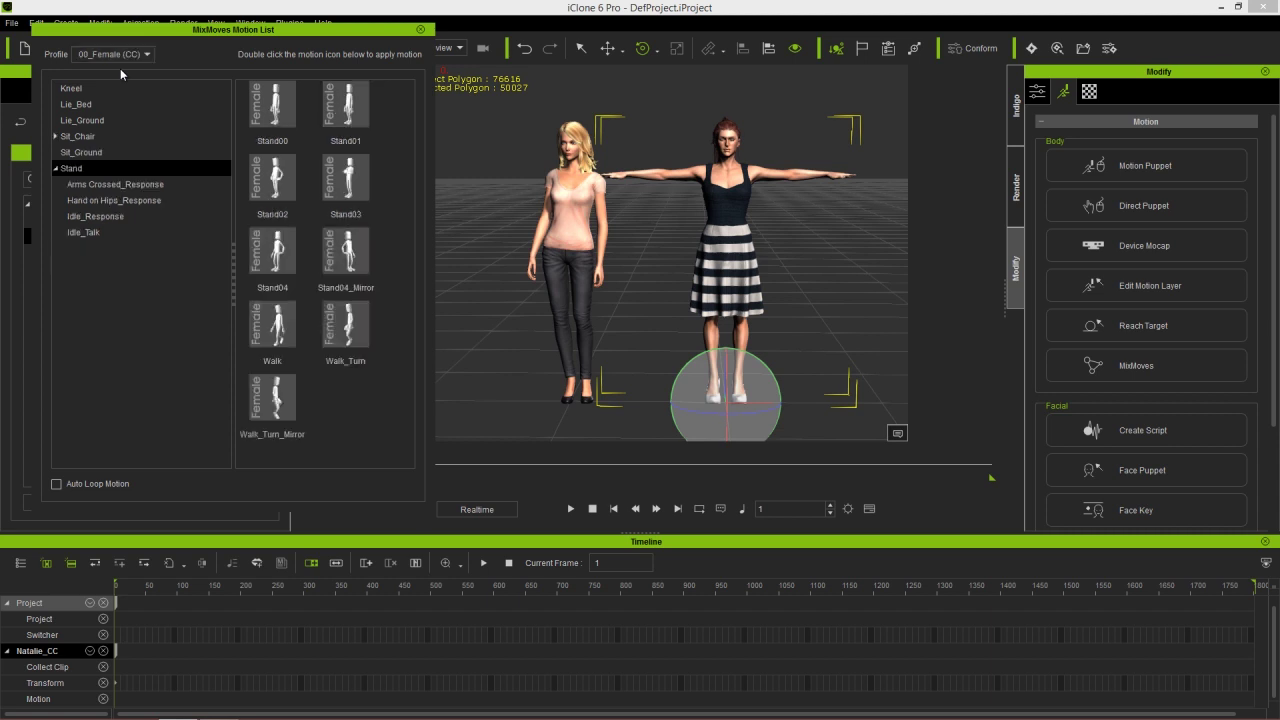
click(72, 88)
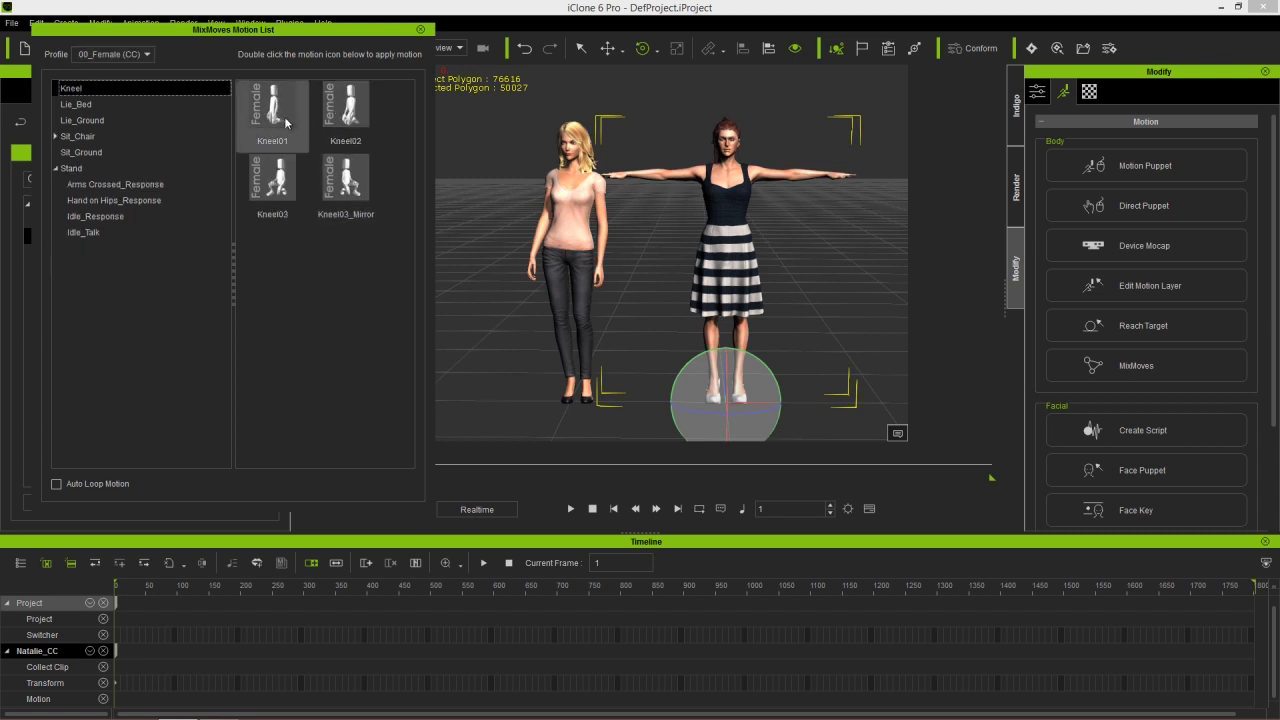
double_click(283, 113)
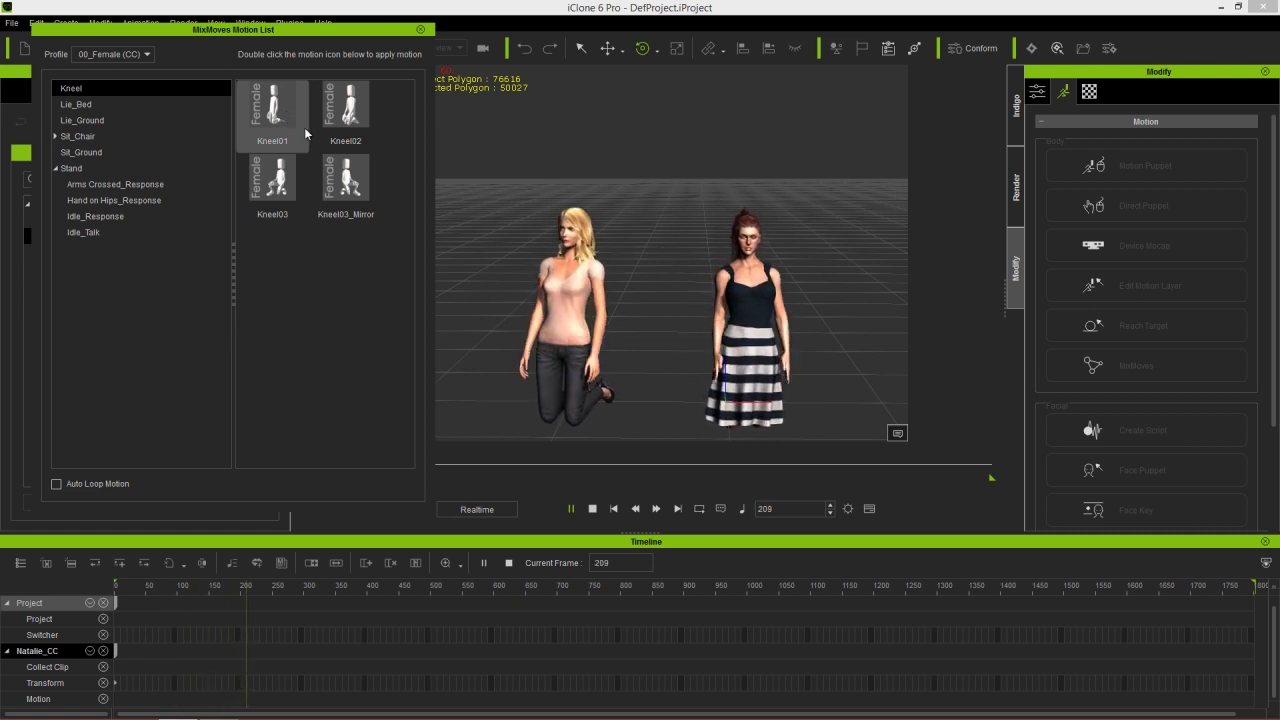
- Apply SitG04 from the Sit_Ground category to Natalie after her Kneel01 motion, viewing both characters from the side
click(99, 119)
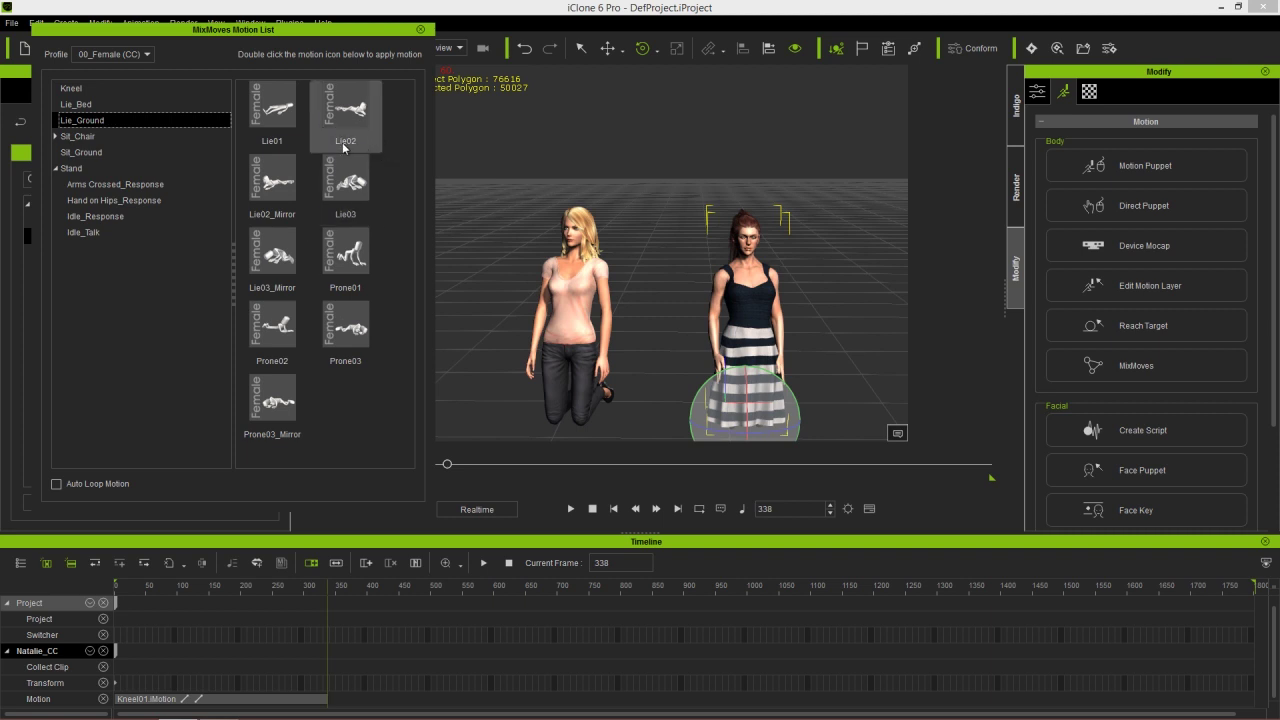
click(110, 152)
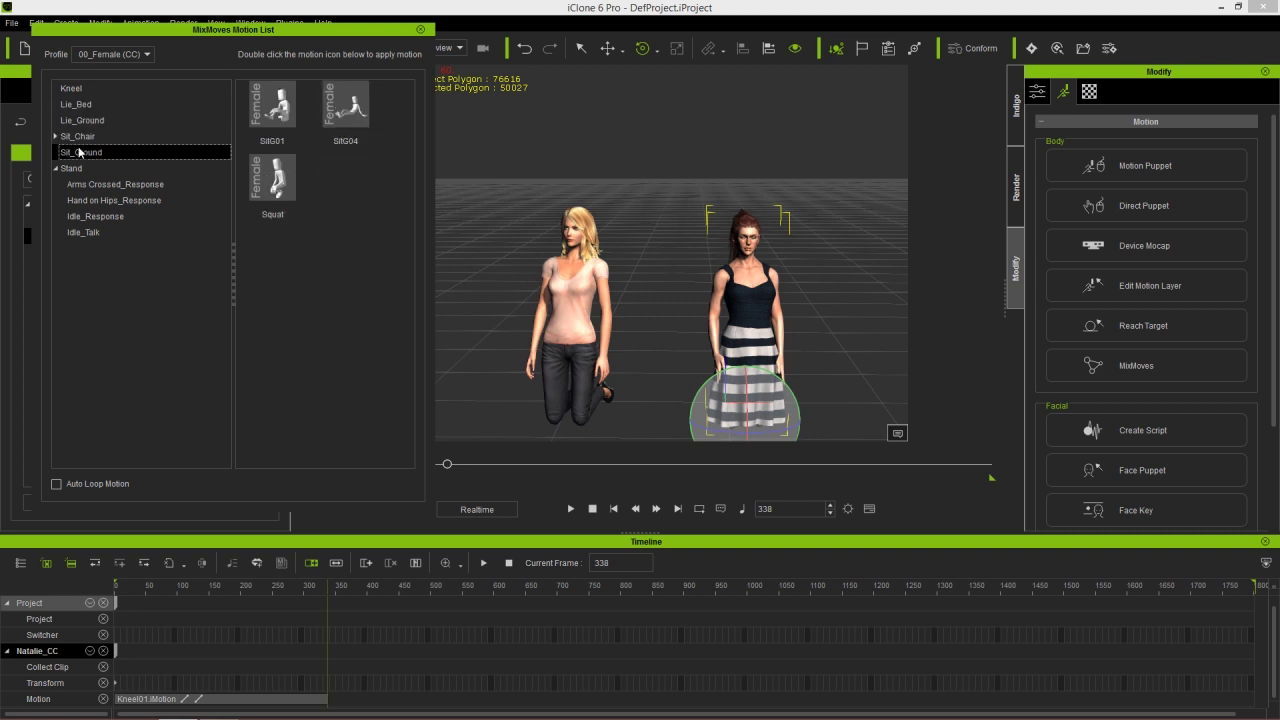
double_click(347, 110)
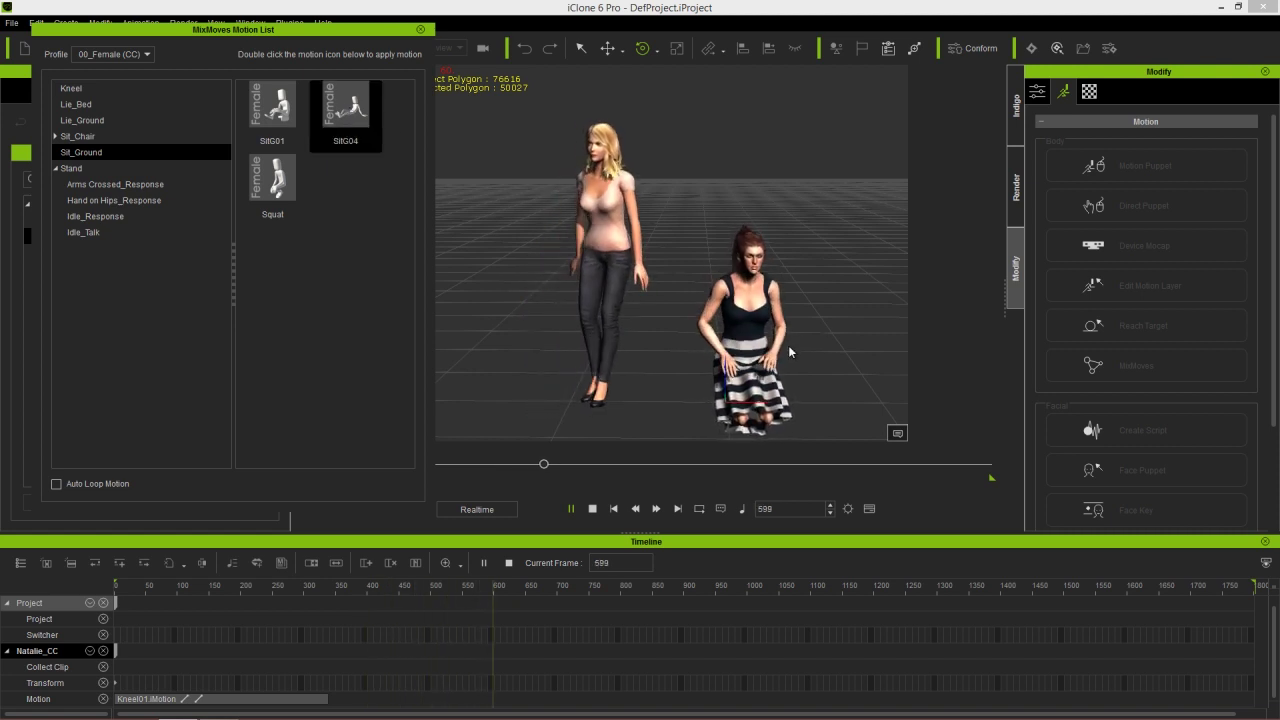
right_drag(814, 354, 659, 343)
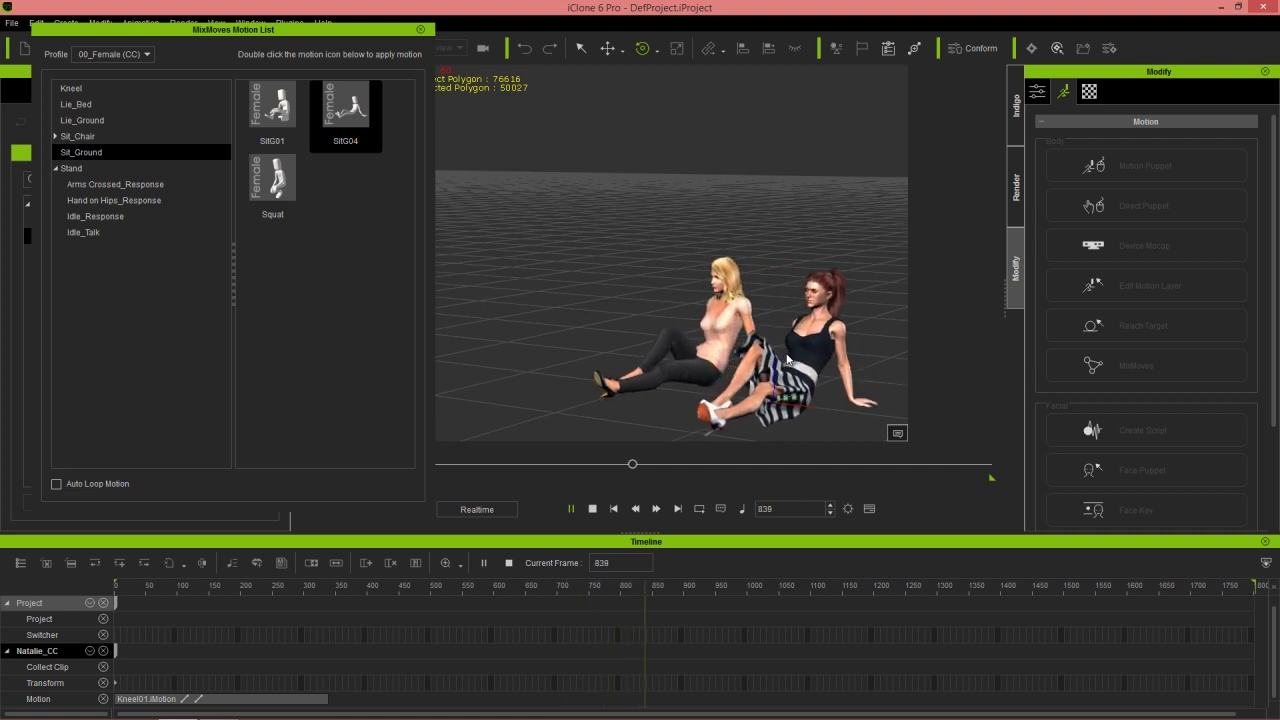
click(833, 331)
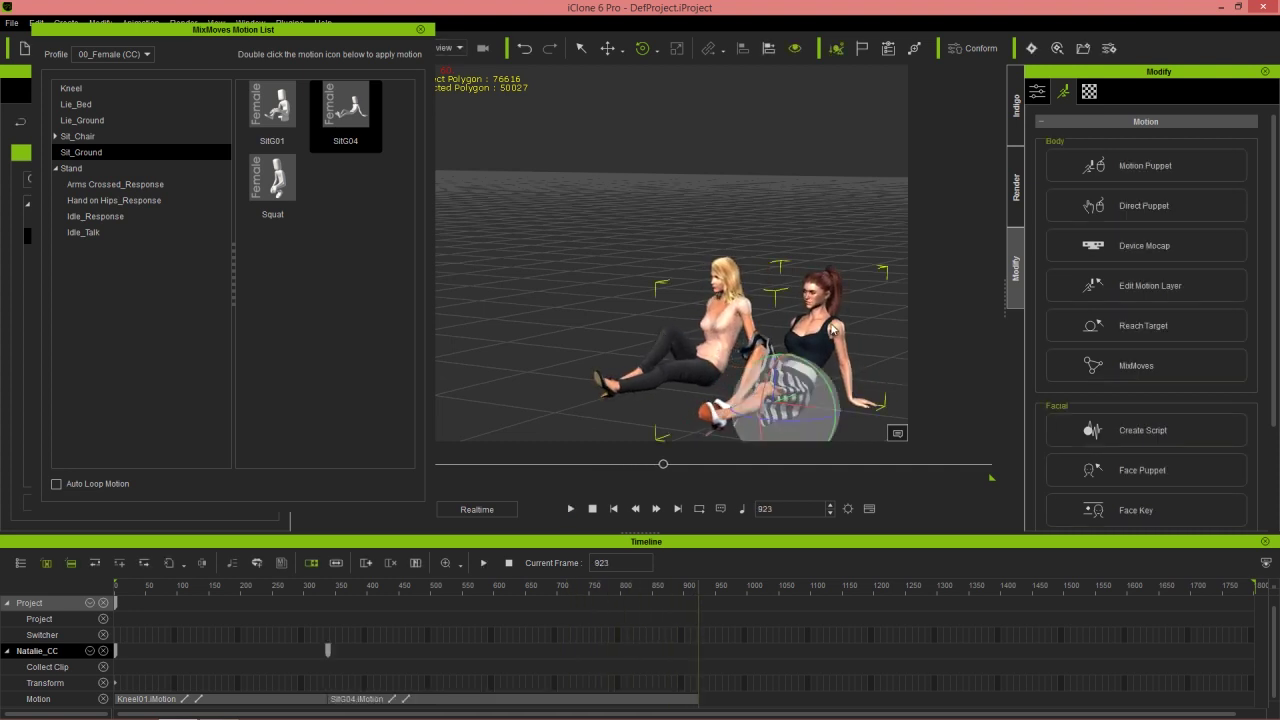
- Break Natalie's Kneel01 motion clip at frame 166 and delete its second part
drag(265, 590, 190, 588)
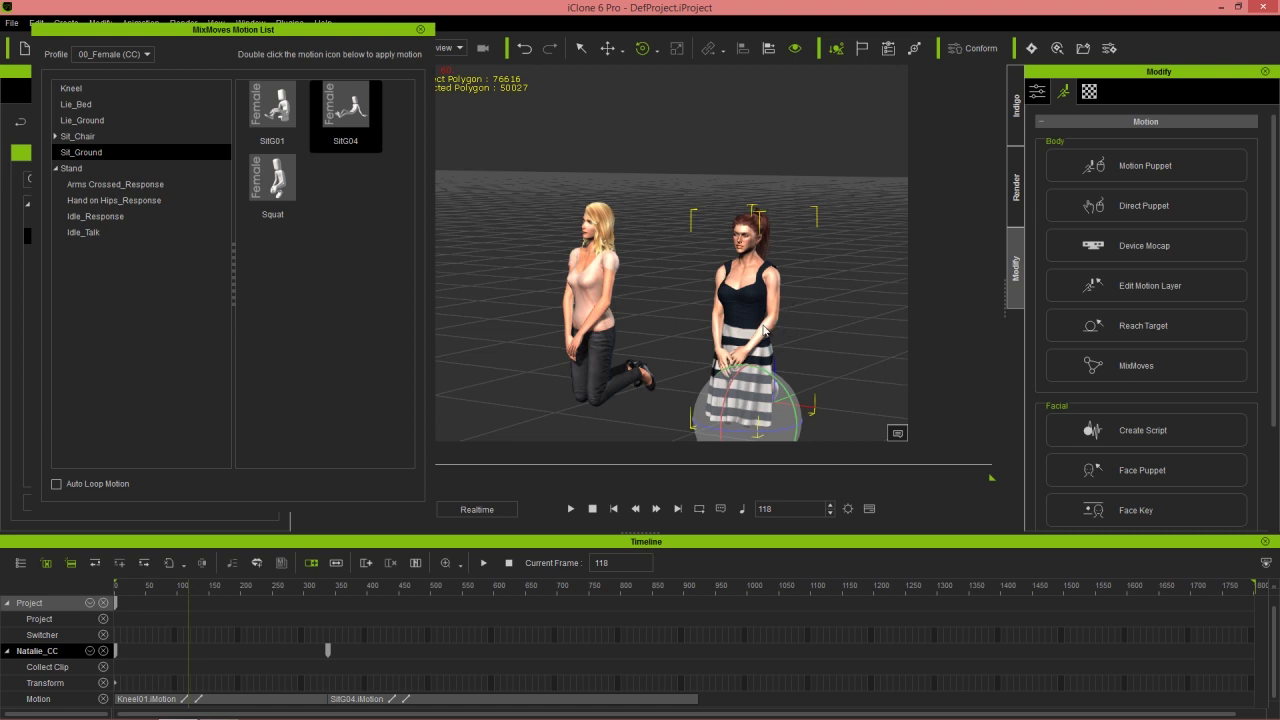
drag(183, 591, 109, 573)
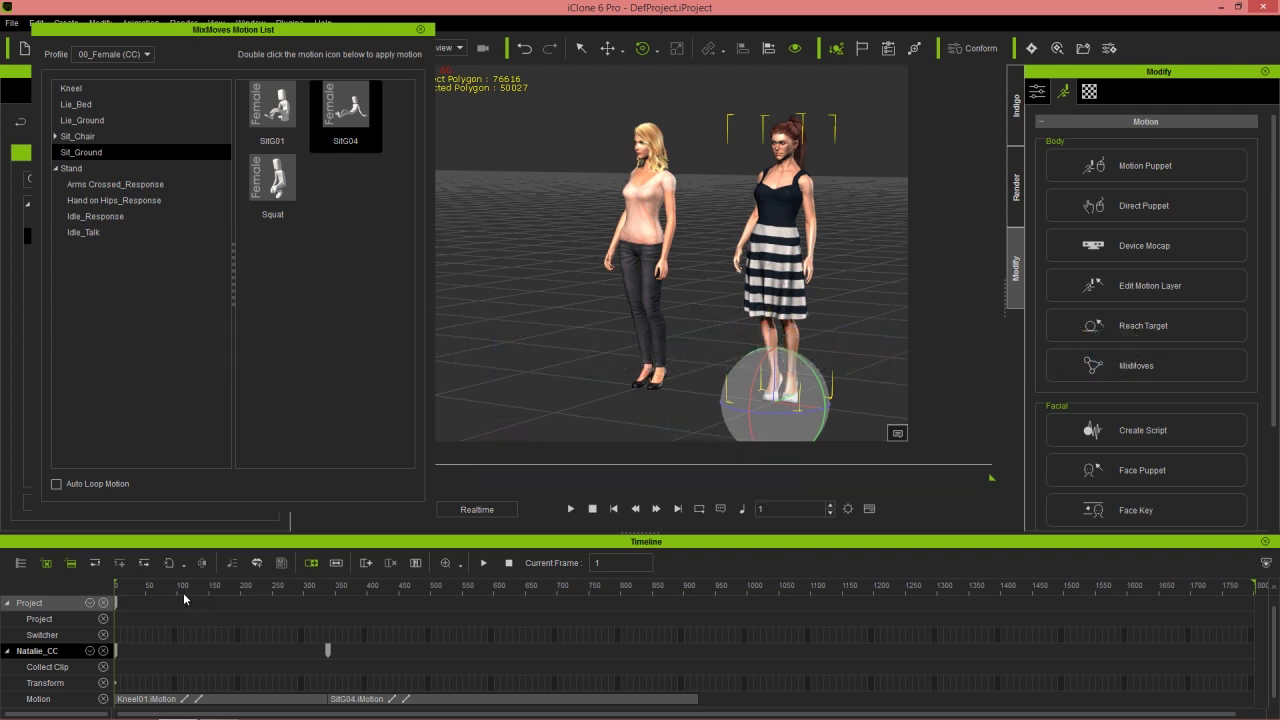
drag(117, 585, 219, 603)
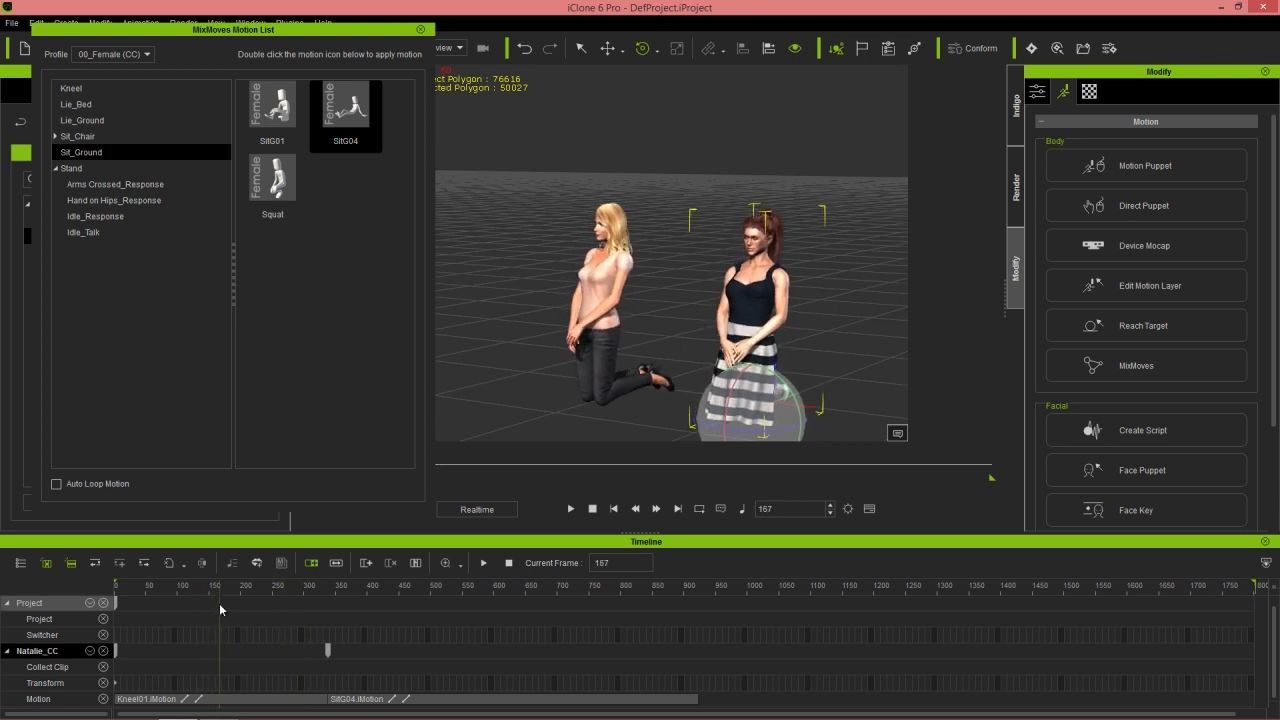
right_click(222, 702)
click(285, 500)
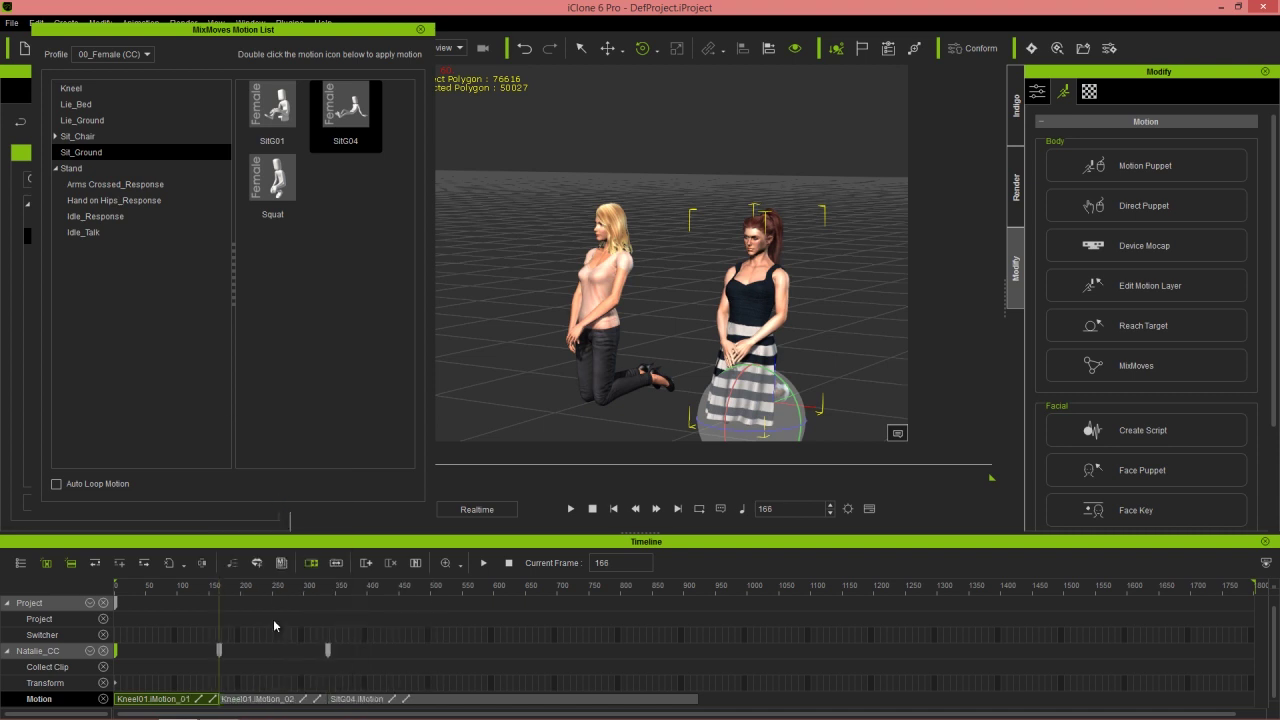
click(257, 700)
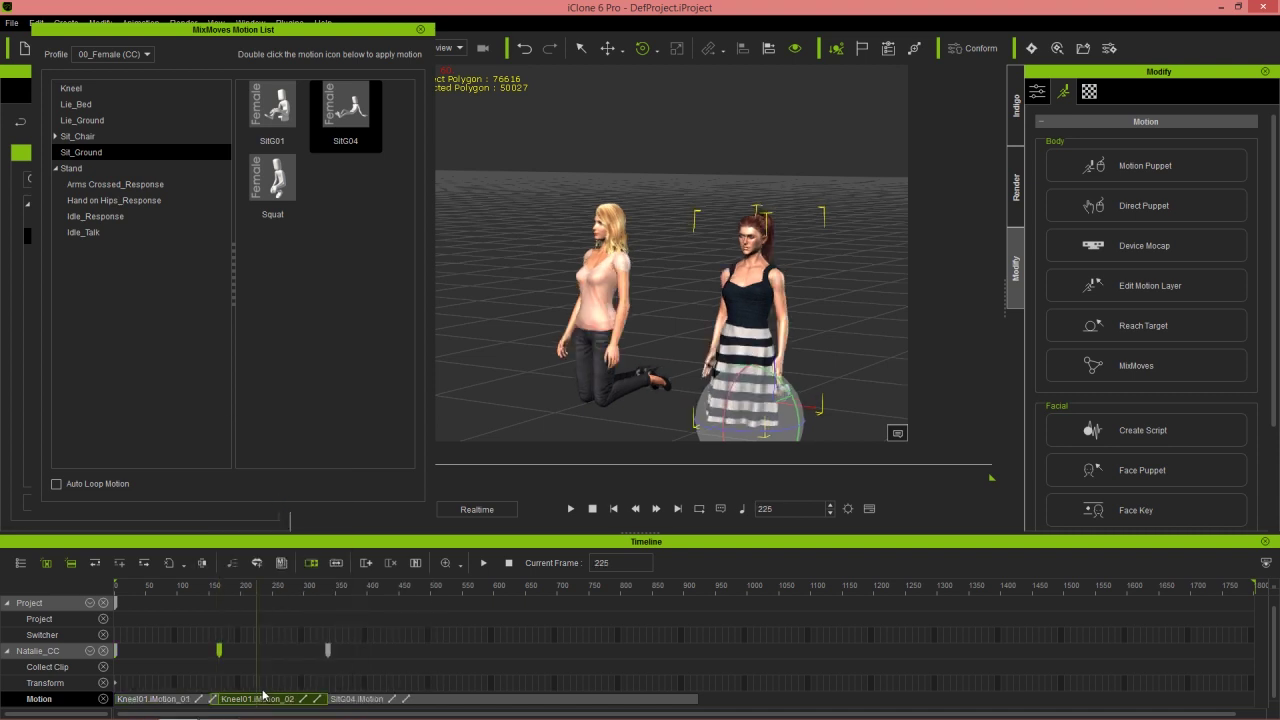
key(Delete)
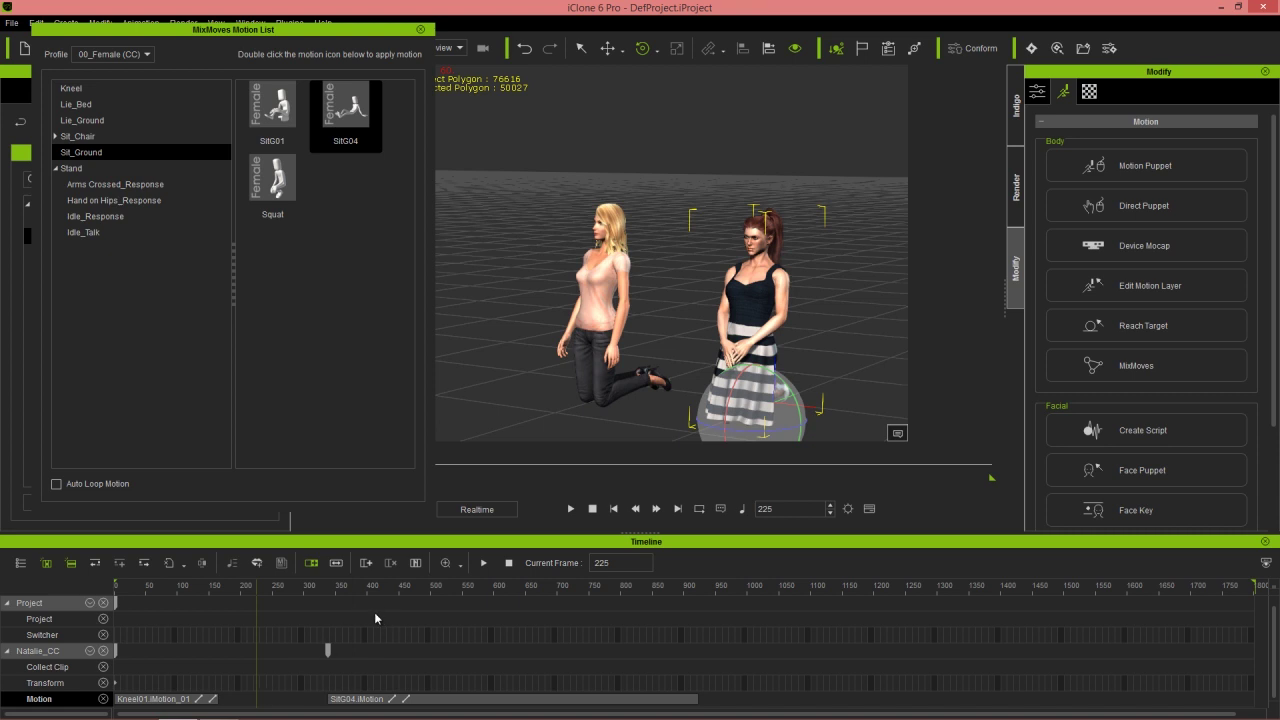
- Move Natalie's SitG04 clip earlier on the Motion track so it follows directly after the shortened Kneel01 clip
drag(325, 593, 349, 605)
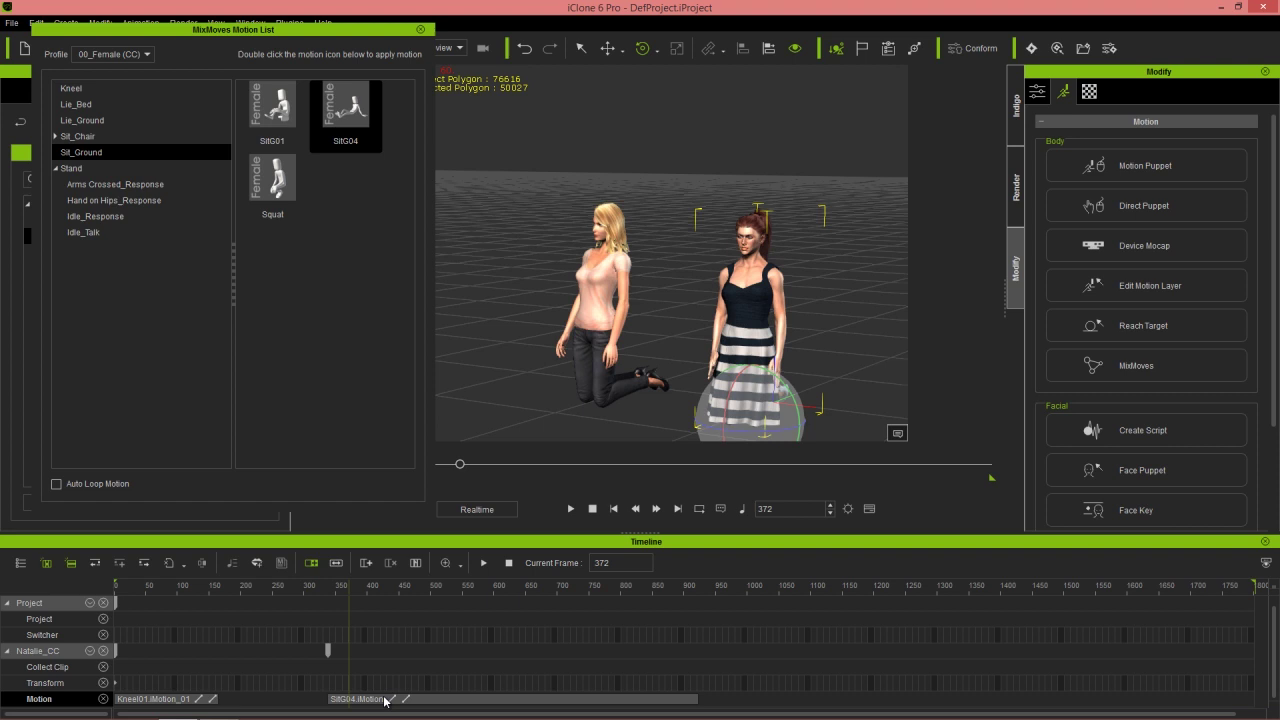
drag(375, 702, 343, 701)
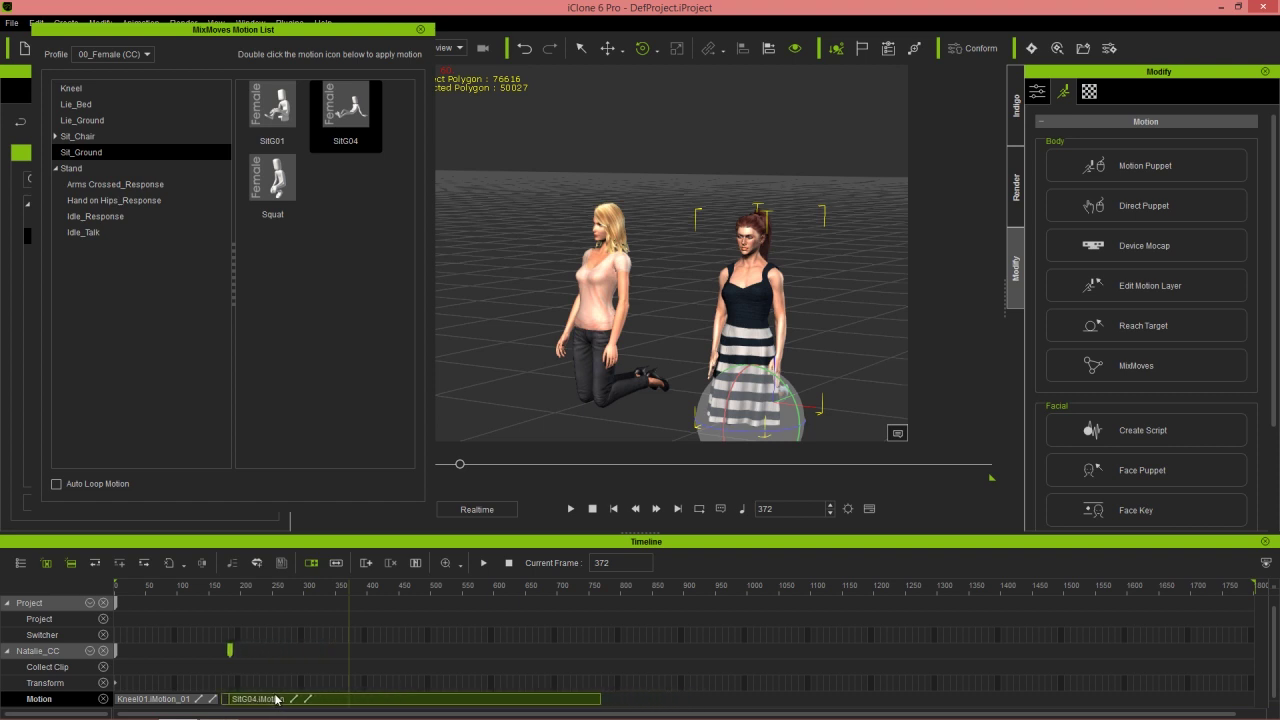
click(268, 699)
scroll(224, 651, up, 5)
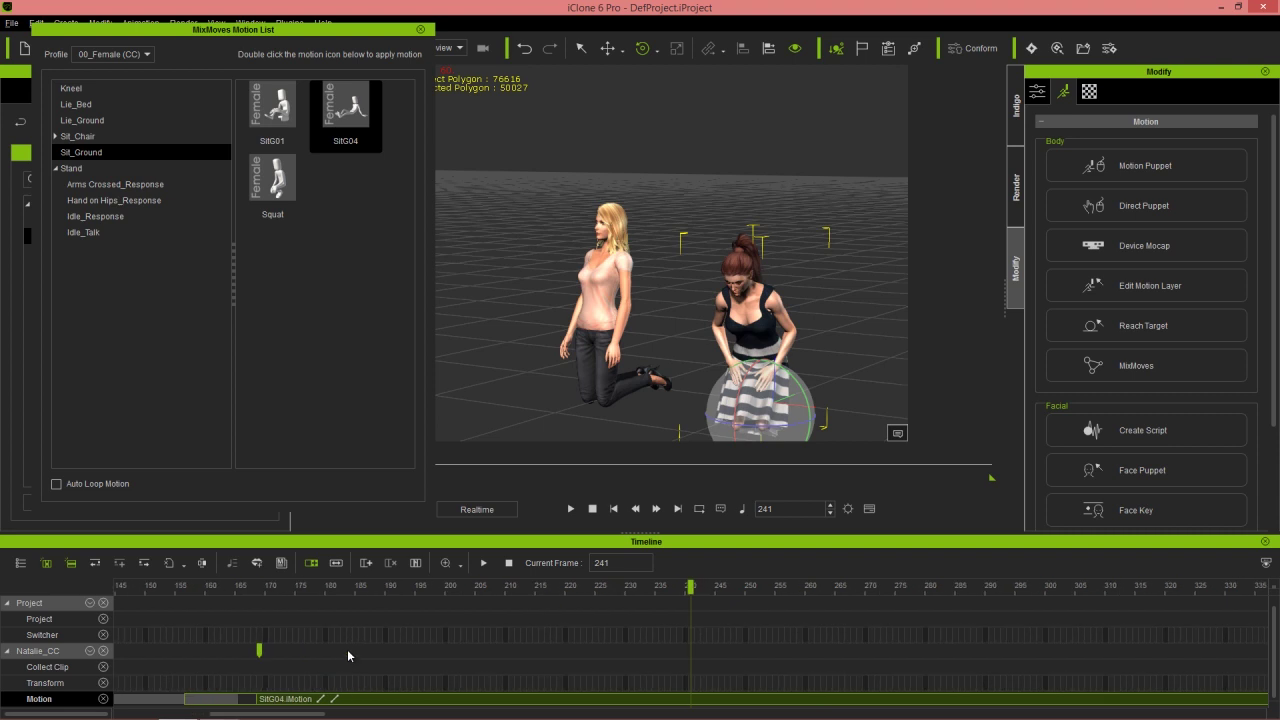
drag(271, 715, 249, 715)
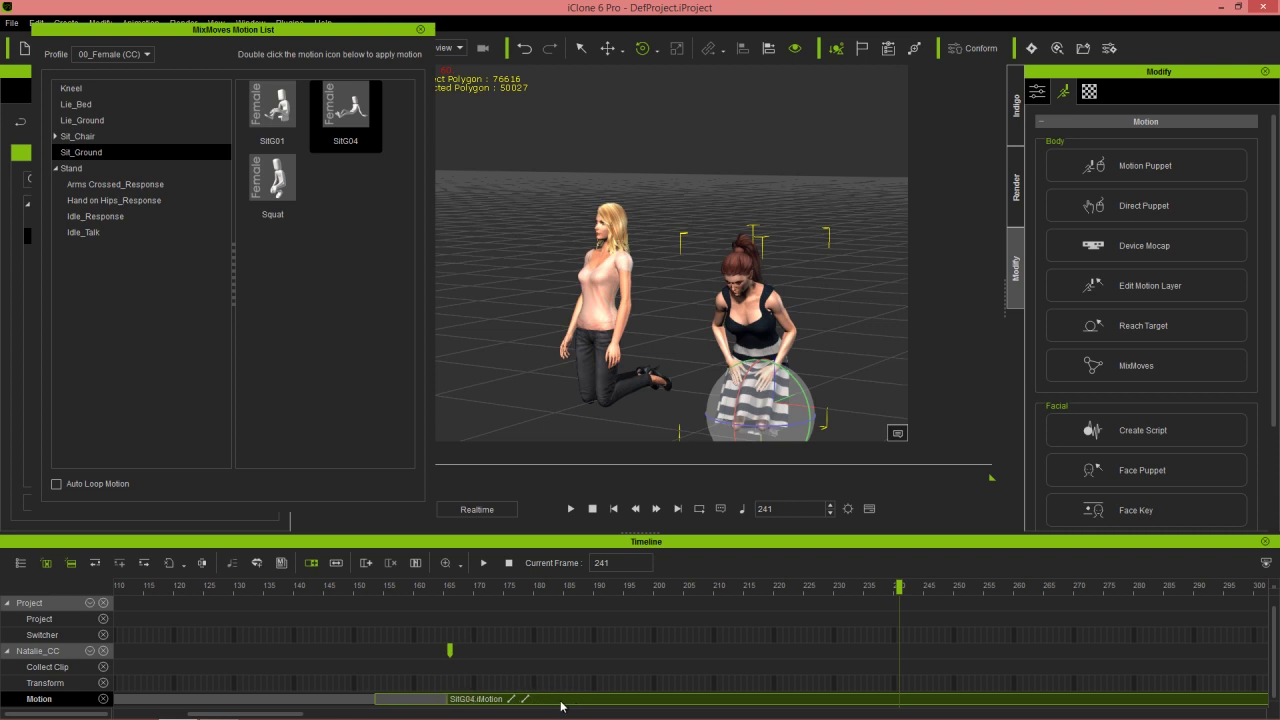
- Break Natalie's SitG04 clip at frame 216 and delete its first part
click(355, 590)
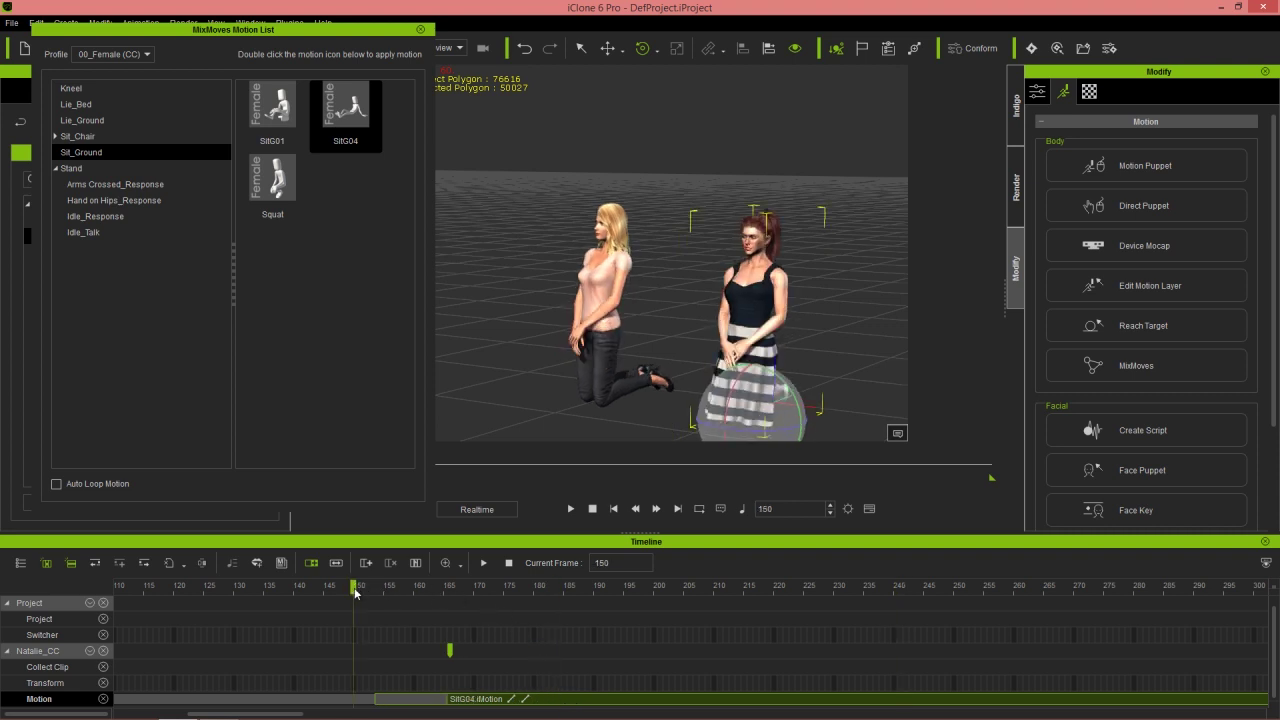
drag(349, 590, 450, 605)
drag(553, 620, 748, 611)
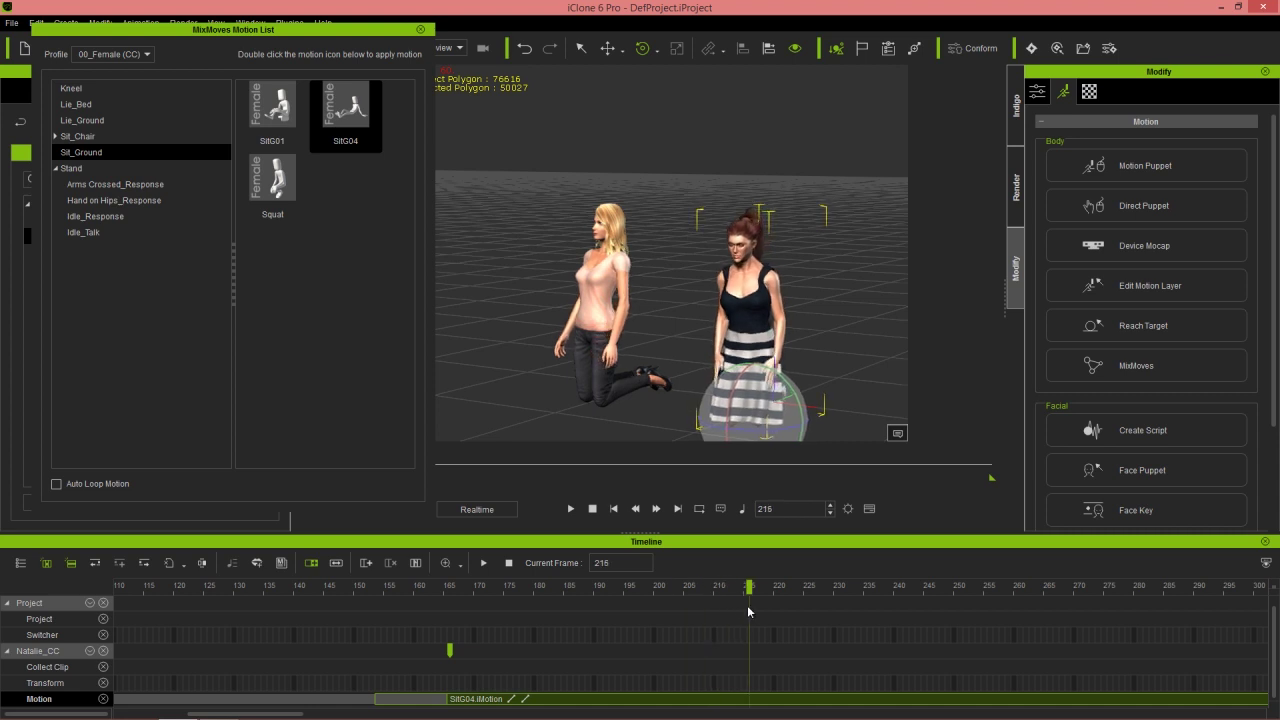
right_click(751, 703)
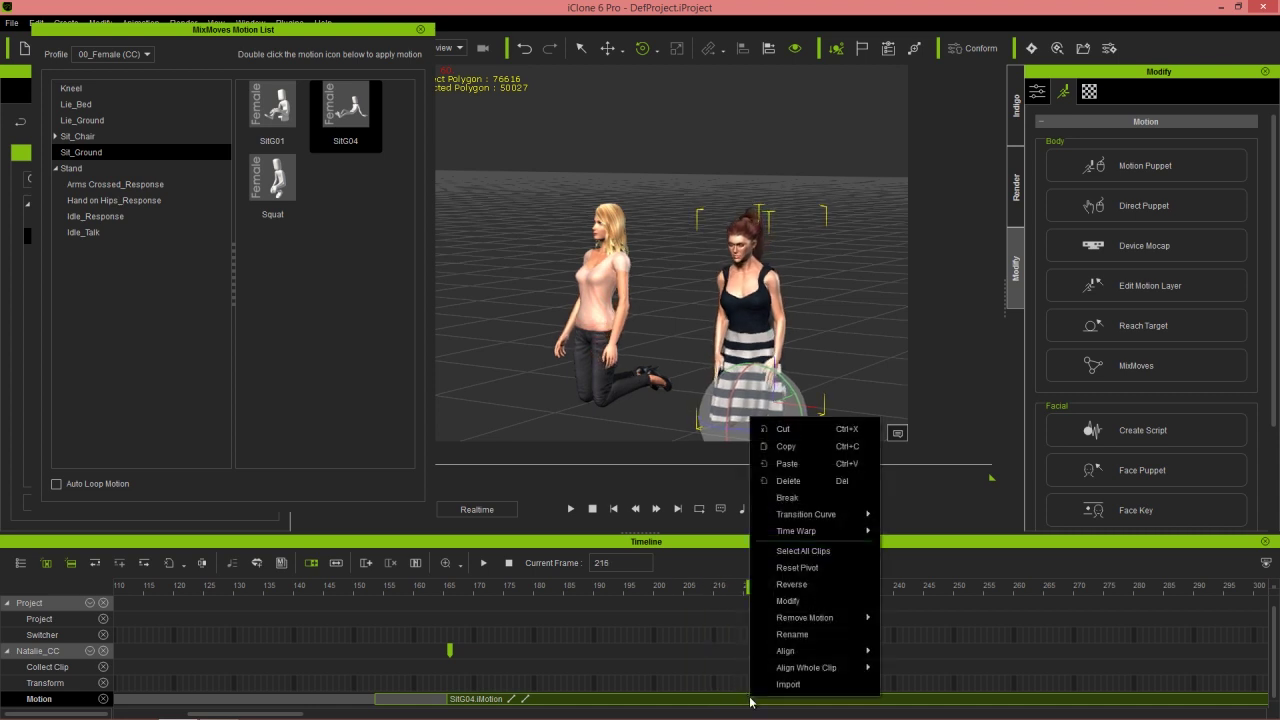
click(800, 498)
click(603, 699)
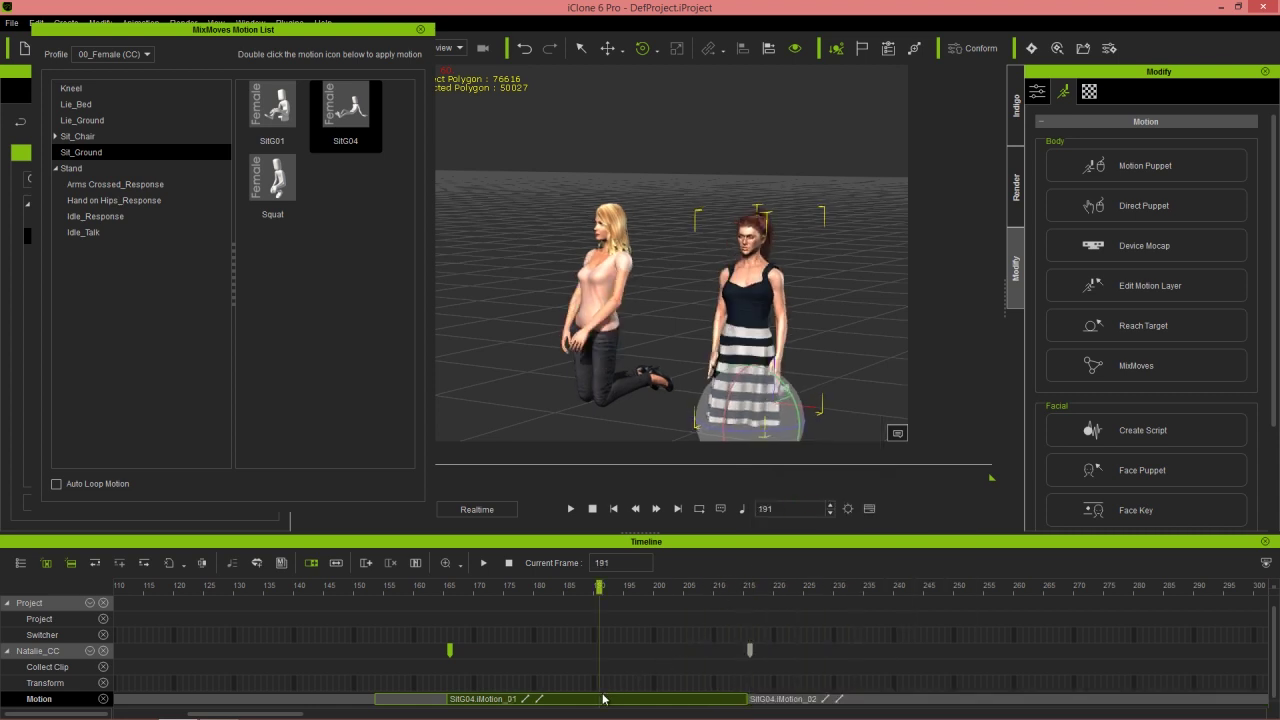
key(Delete)
- Move the remaining SitG04 clip back to the end of the Kneel01 clip and play the transition
drag(891, 703, 636, 704)
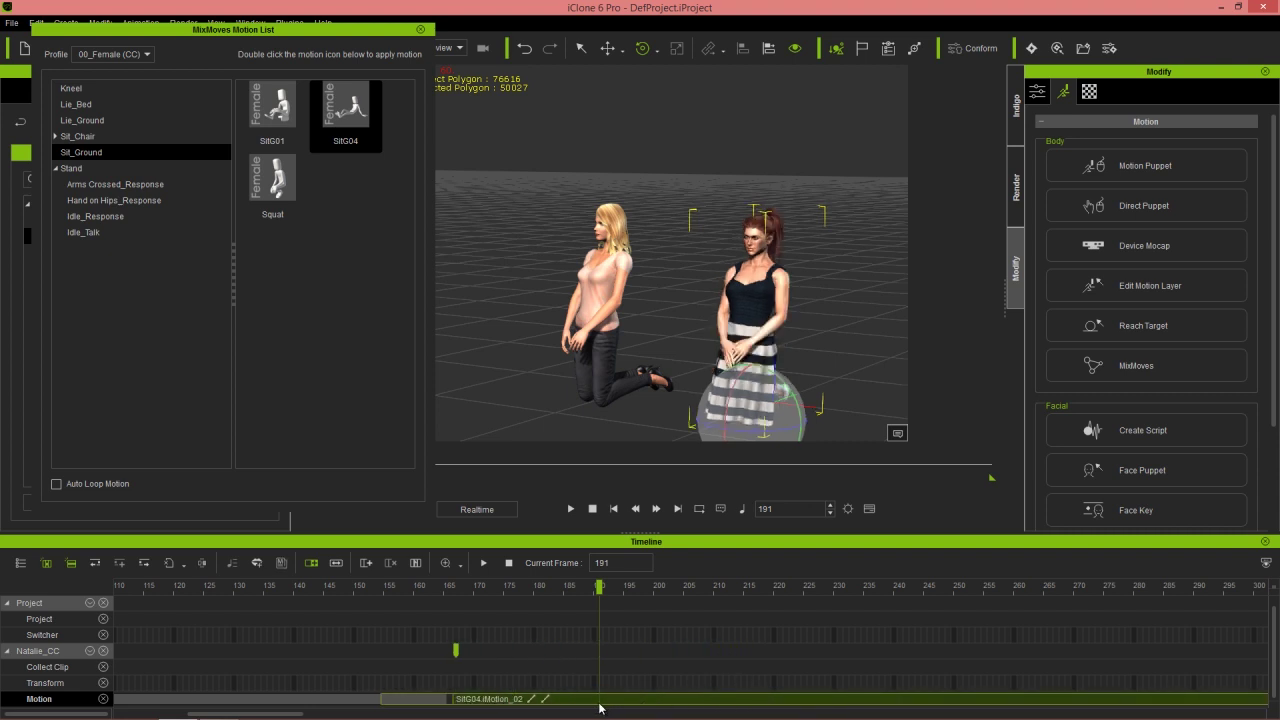
key(space)
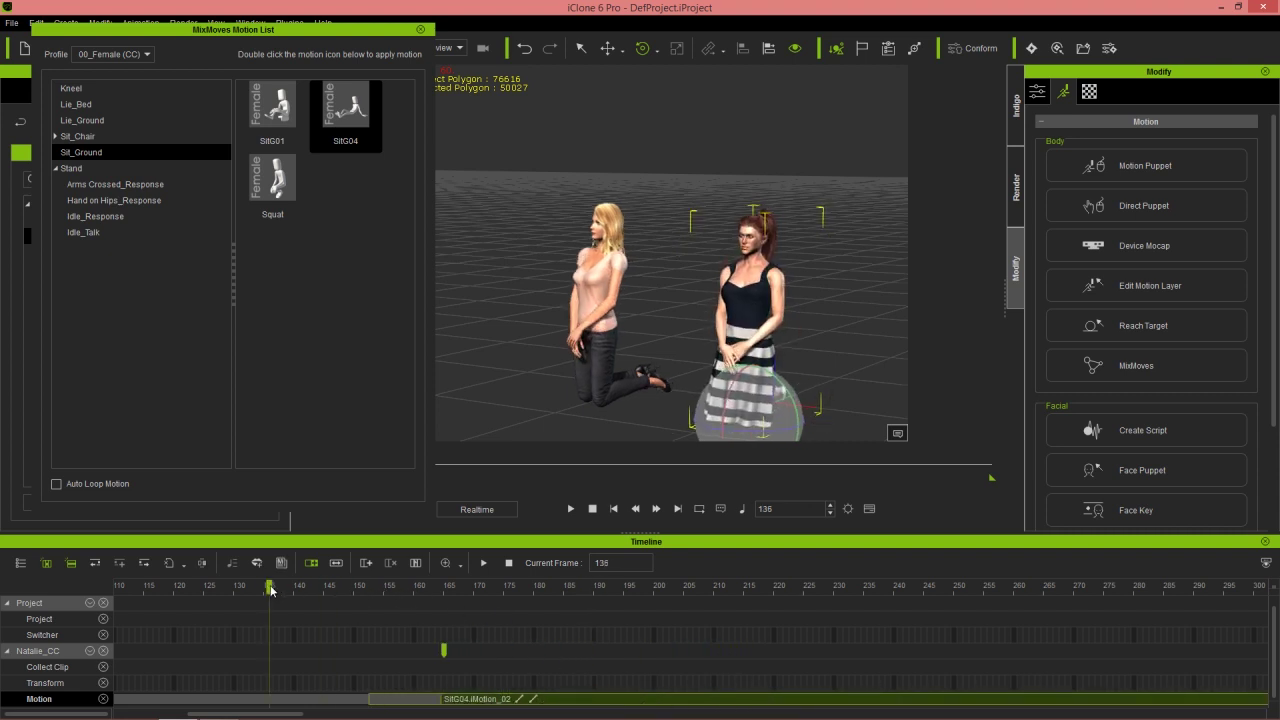
drag(316, 585, 179, 593)
key(space)
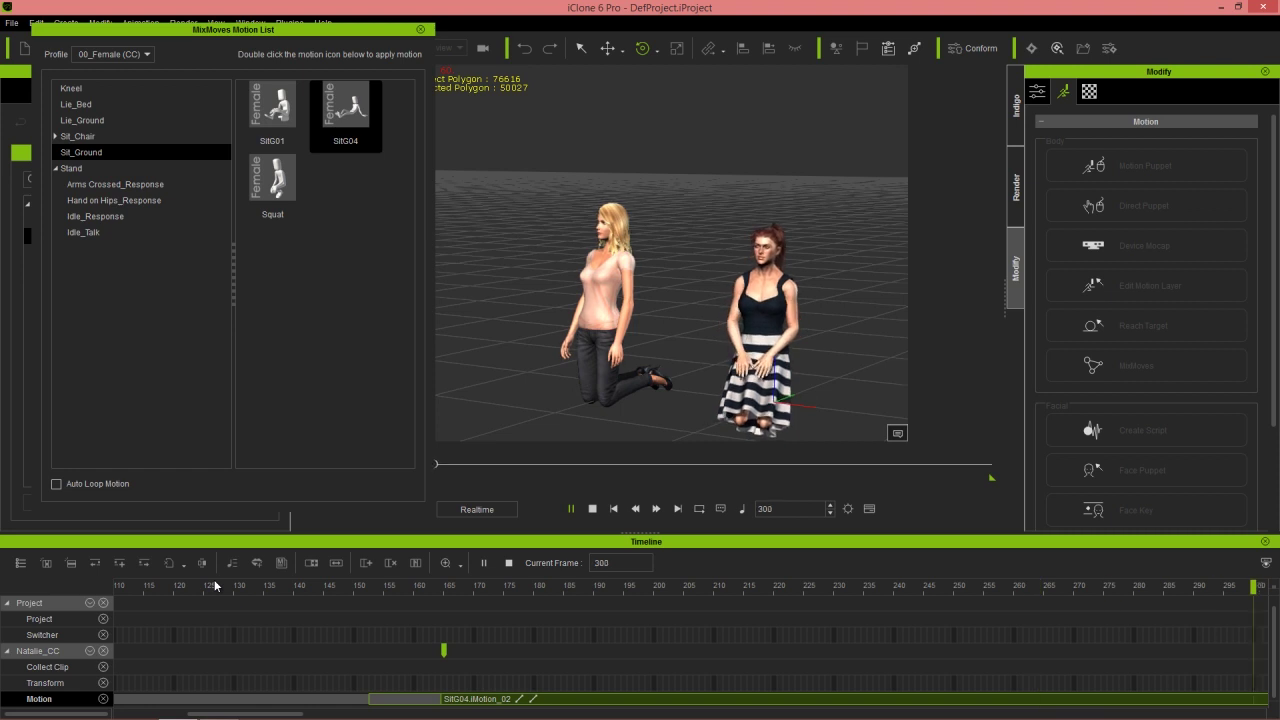
key(space)
- Break Natalie's remaining SitG04 clip again at frame 273
drag(471, 598, 668, 601)
scroll(819, 613, down, 3)
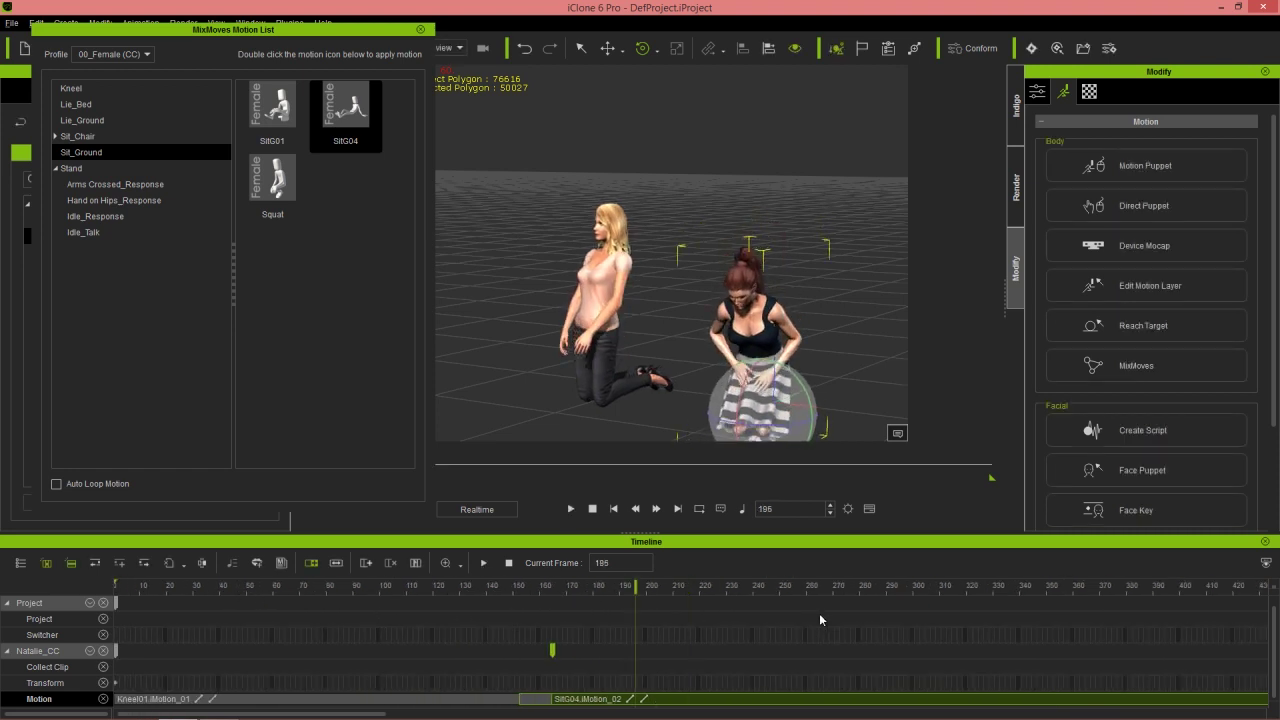
drag(648, 587, 833, 580)
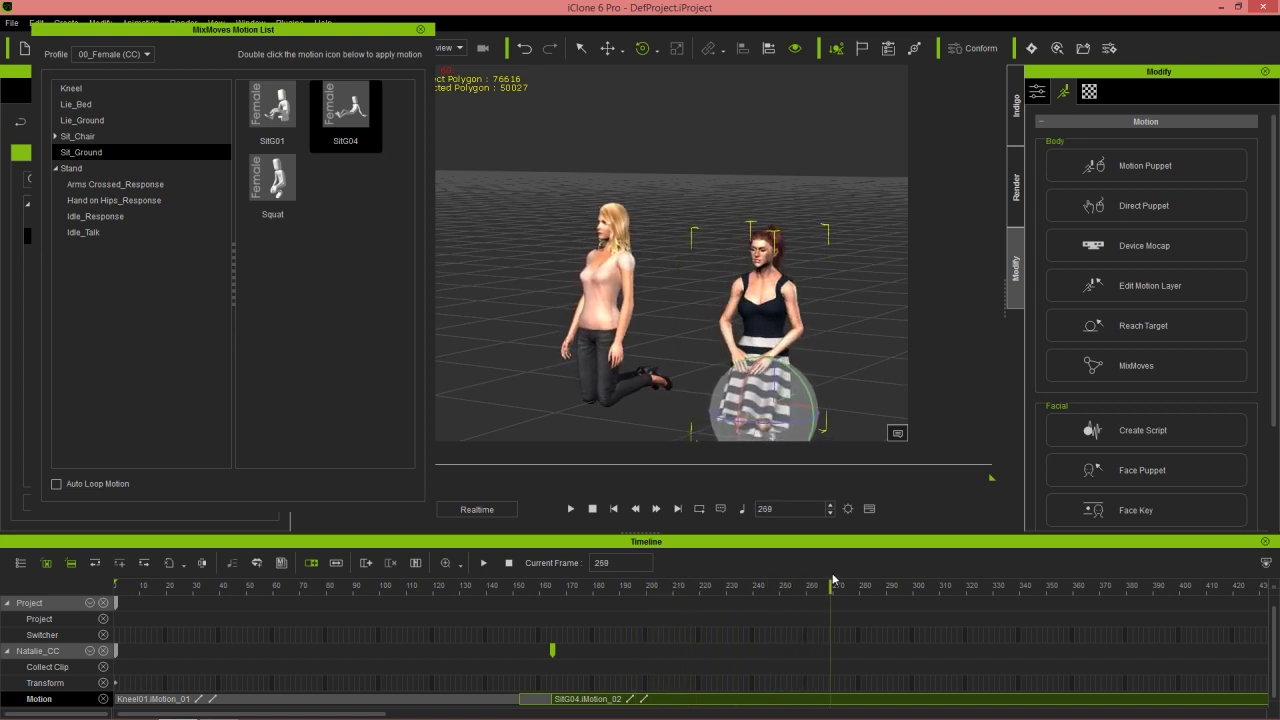
right_click(842, 700)
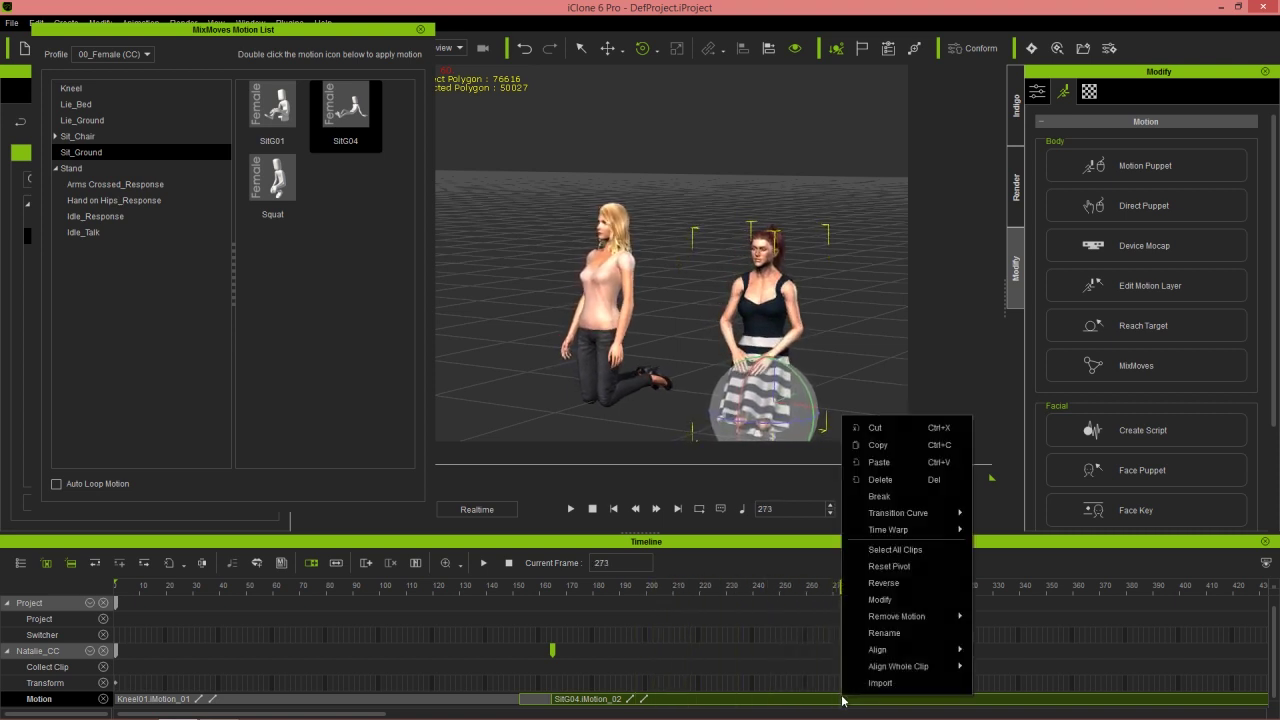
click(896, 500)
- Break Natalie's last SitG04 clip again at frame 378 on the Motion track
drag(871, 591, 1057, 598)
scroll(1088, 605, down, 3)
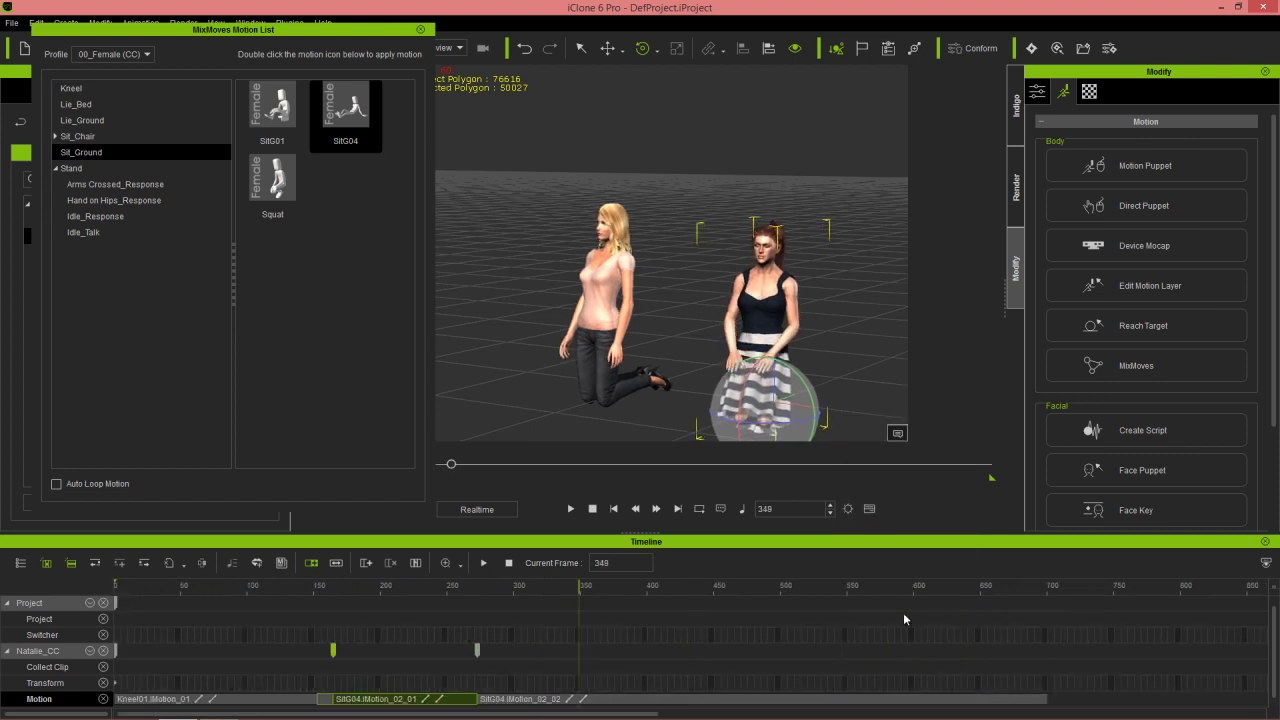
drag(588, 589, 619, 594)
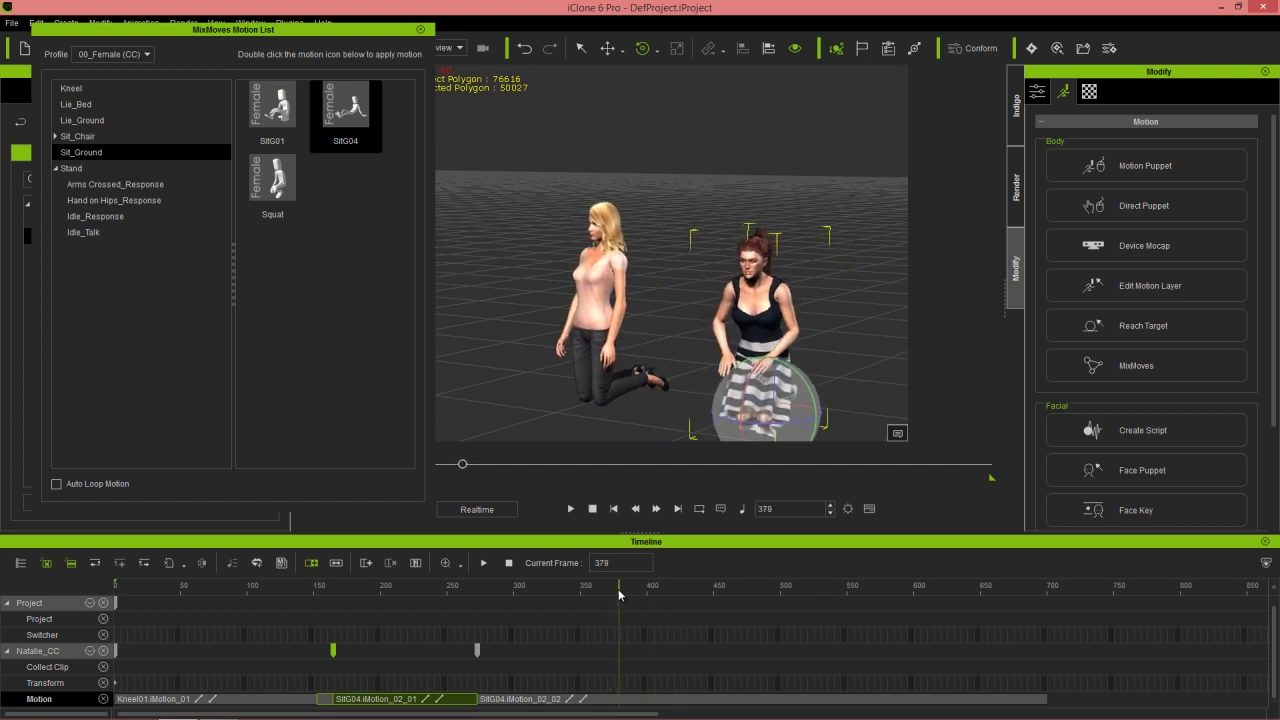
right_click(617, 703)
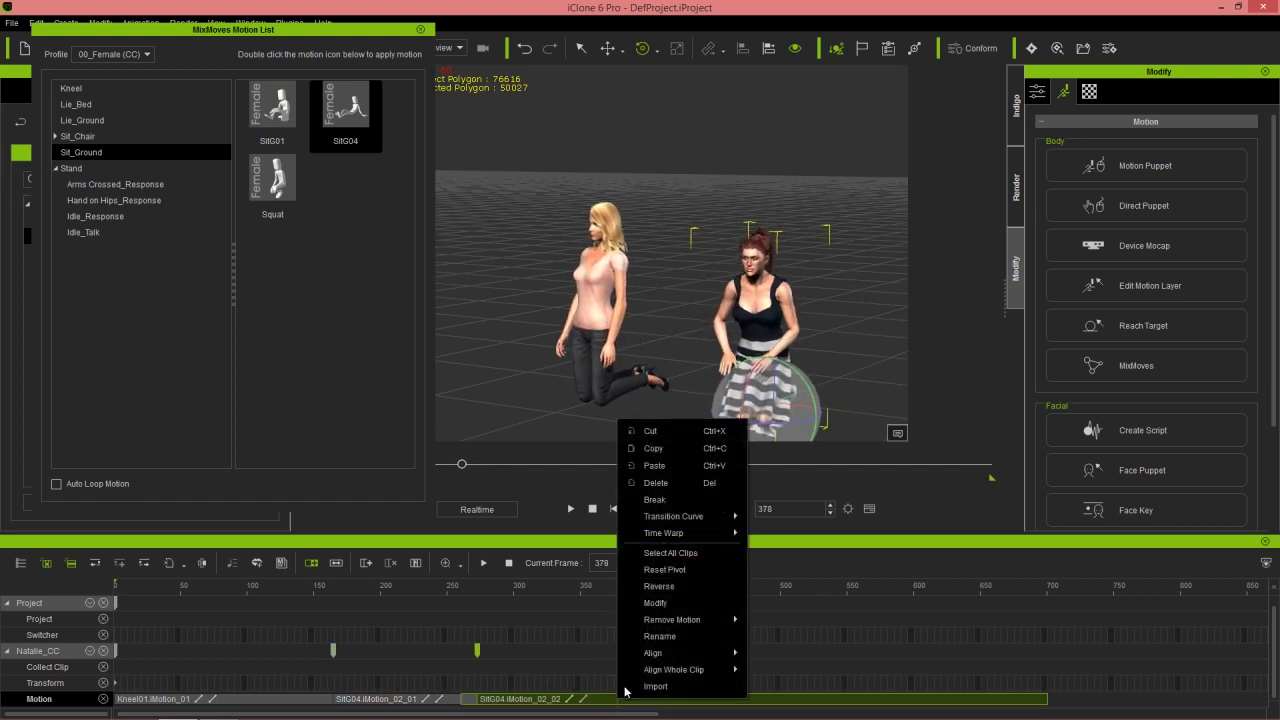
click(680, 508)
- Delete Natalie's middle SitG04 section and move the last section back to the end of the first SitG04 clip
click(555, 701)
click(554, 701)
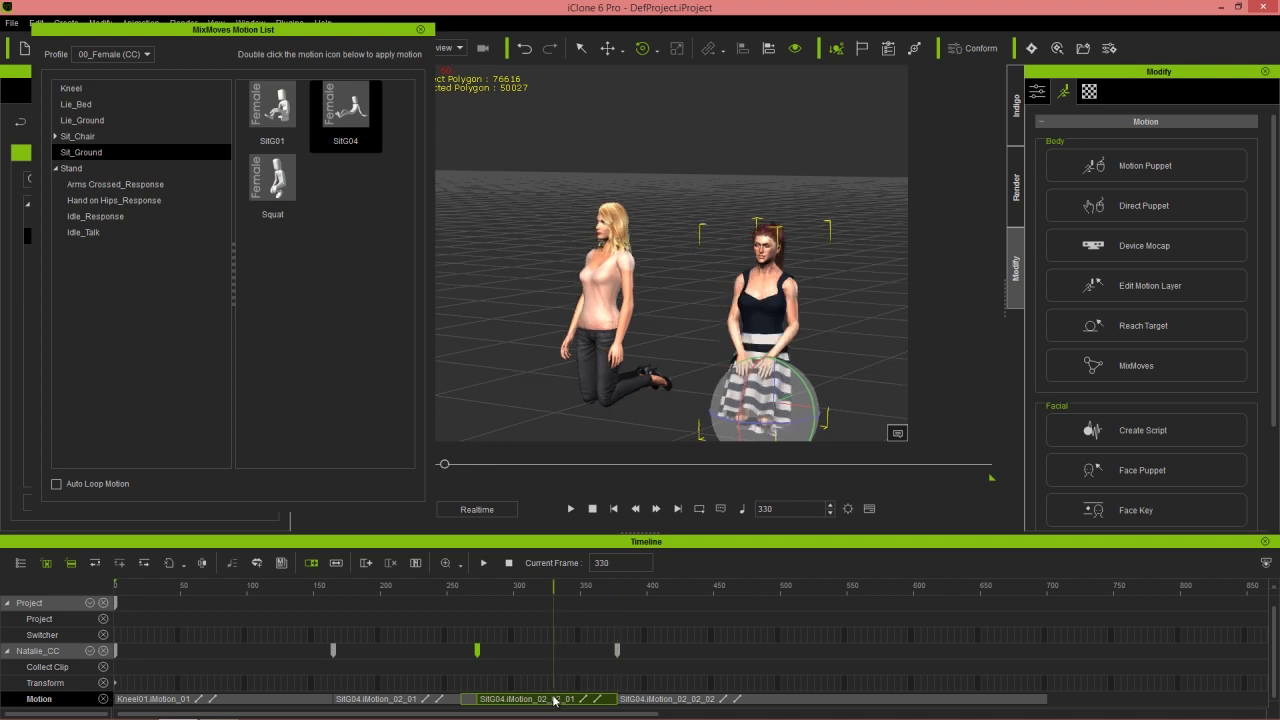
key(Delete)
drag(700, 699, 582, 705)
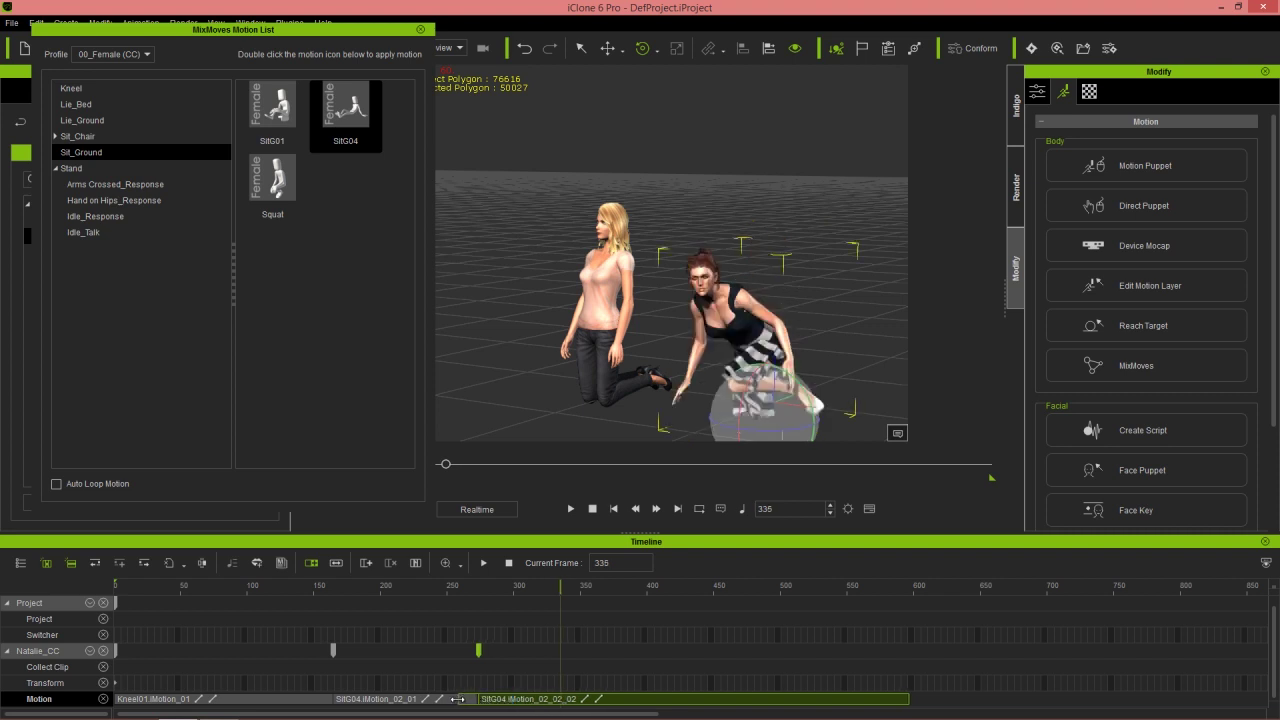
- Play the joined SitG04 sections from frame 242, and replay Natalie's whole motion chain from the first frame
drag(467, 594, 436, 597)
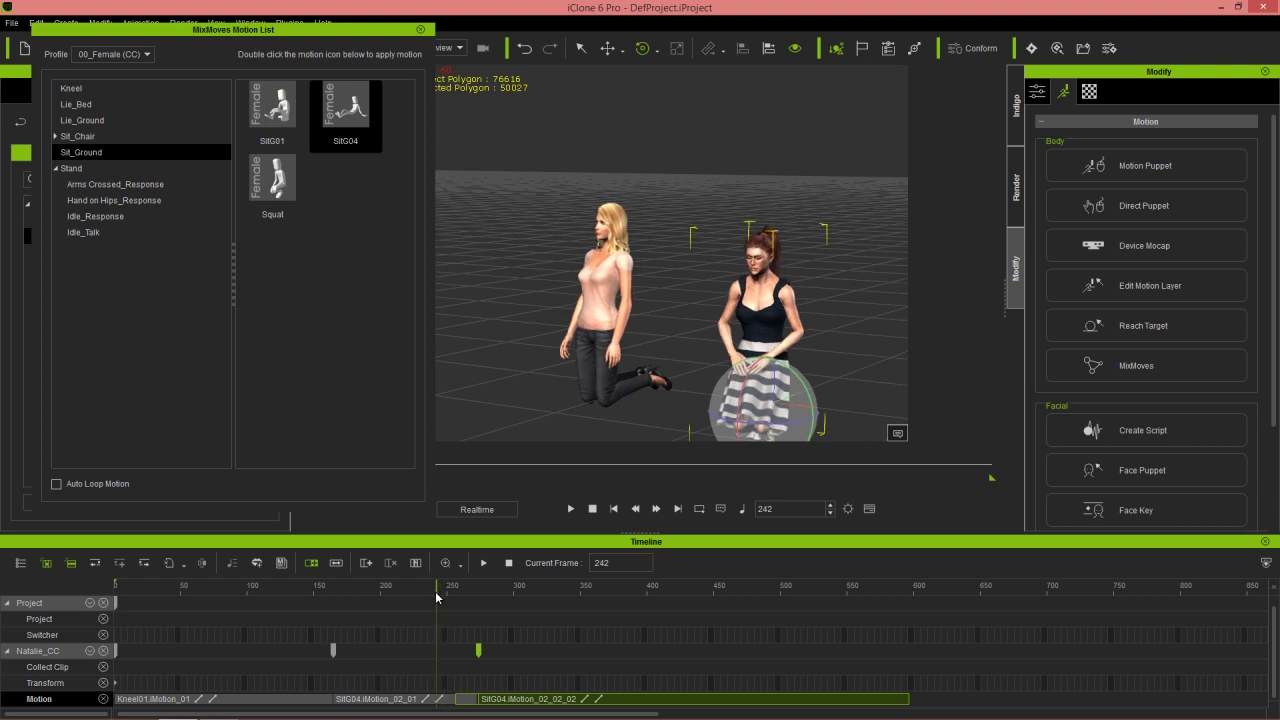
key(space)
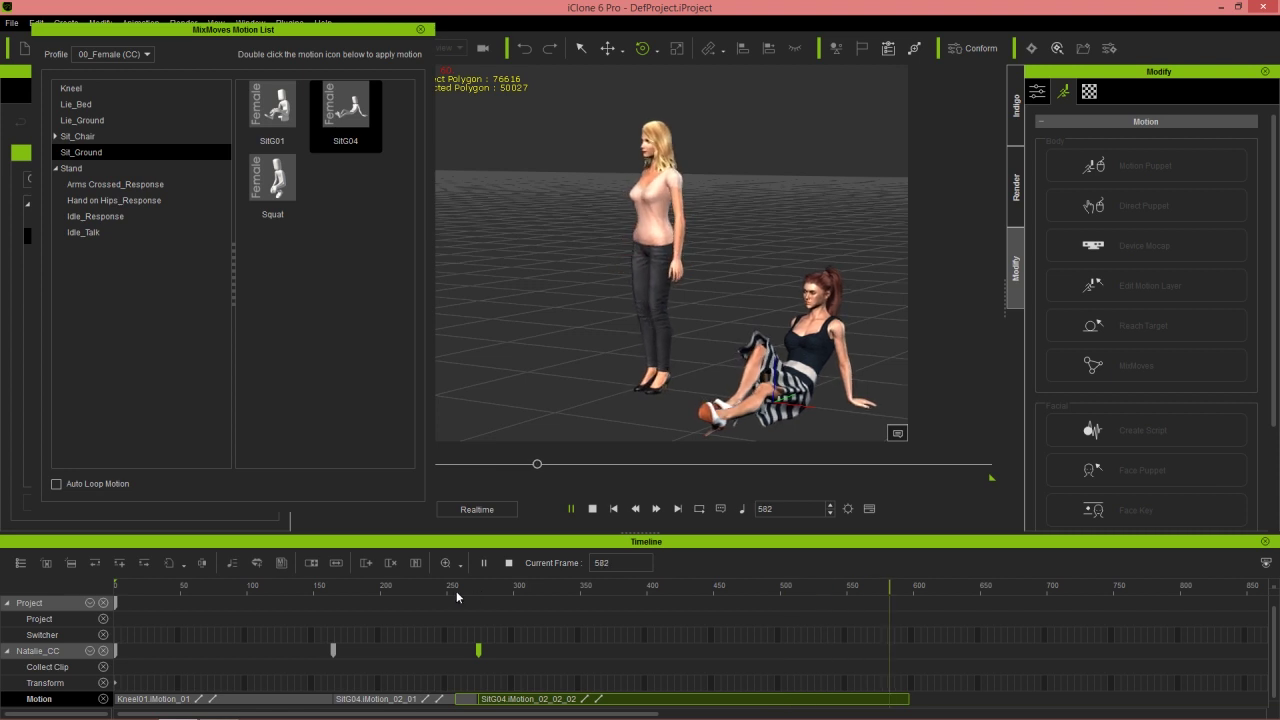
click(593, 510)
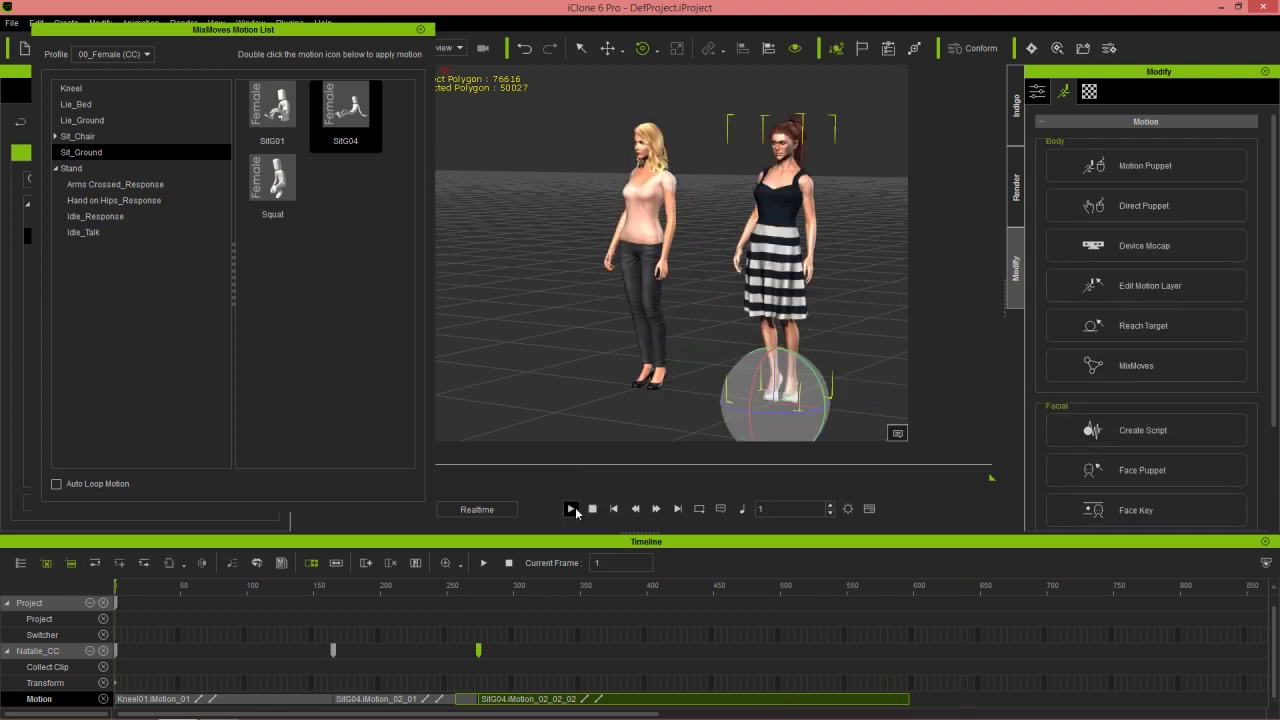
click(571, 509)
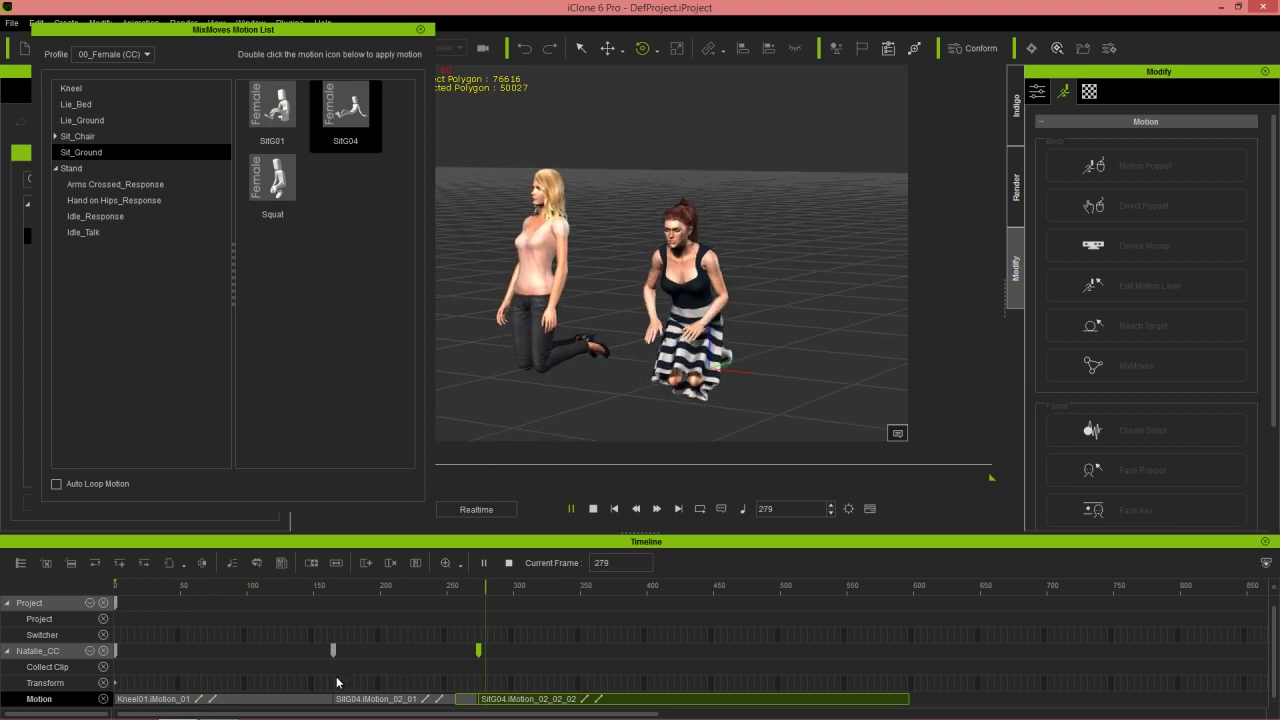
key(space)
- Extend the transition of Natalie's first SitG04 clip further back over the Kneel01 clip and play the smoother blend
drag(345, 585, 310, 606)
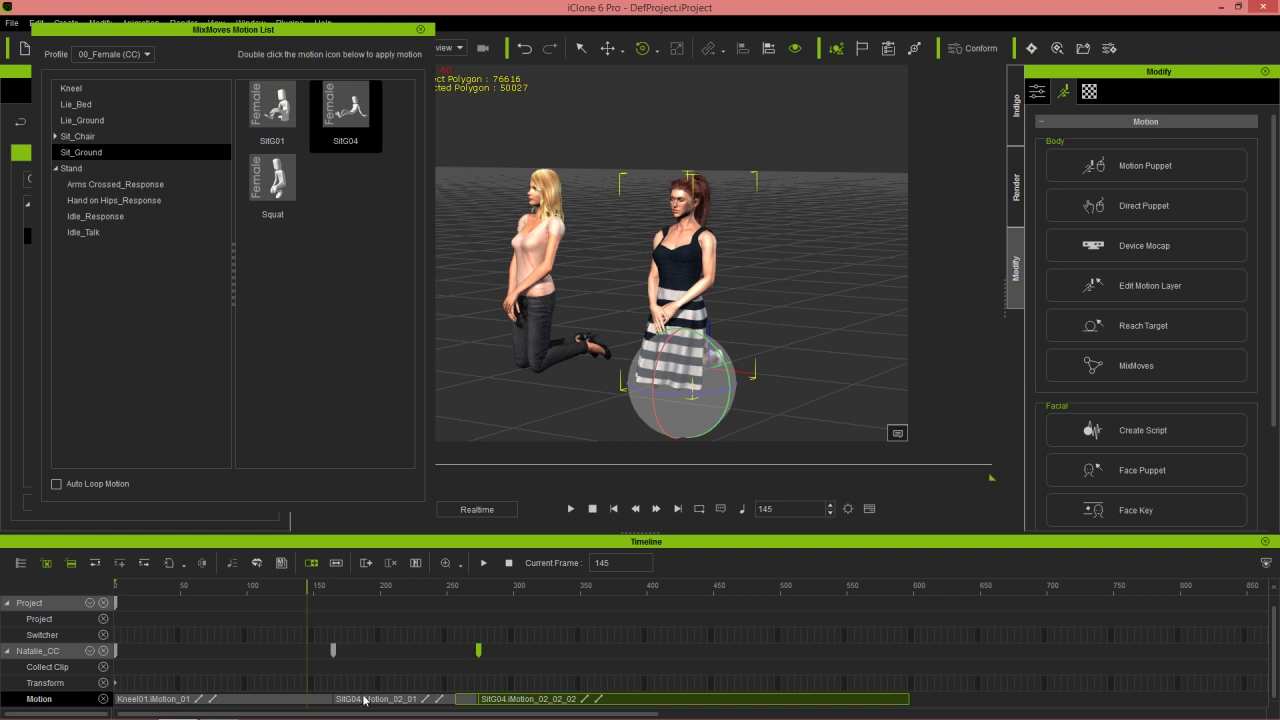
click(365, 700)
click(306, 594)
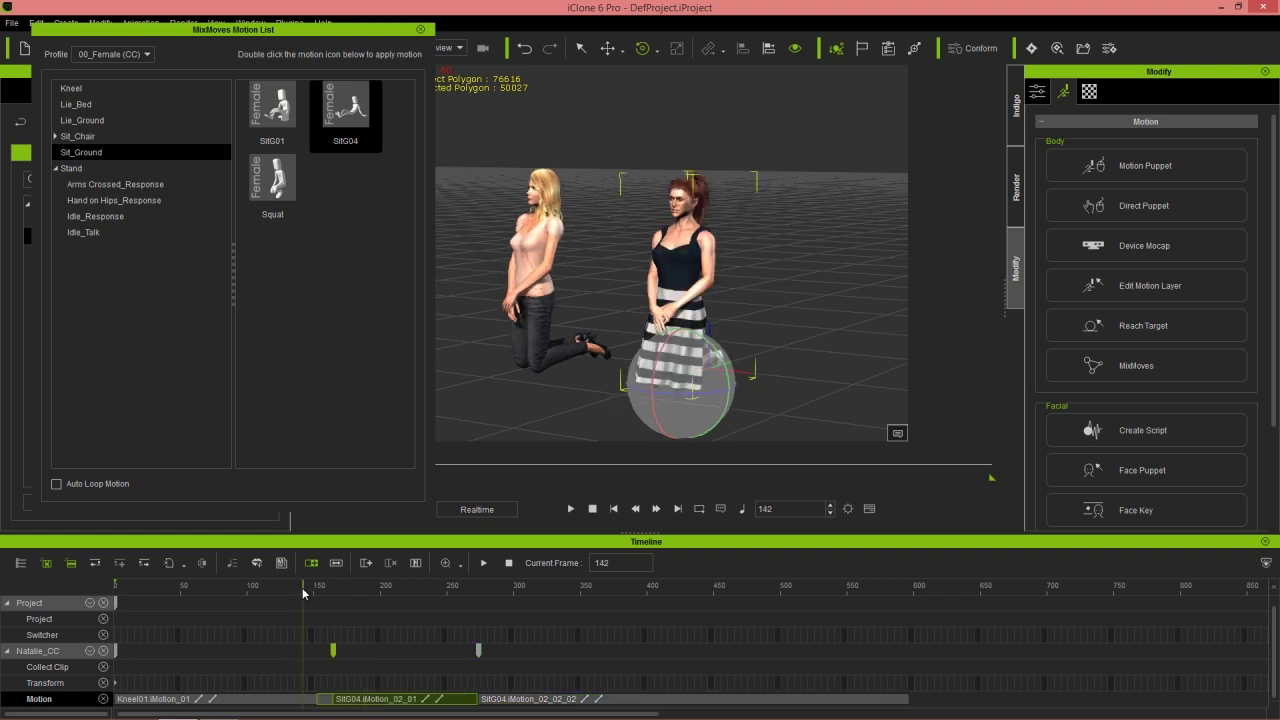
key(space)
click(323, 700)
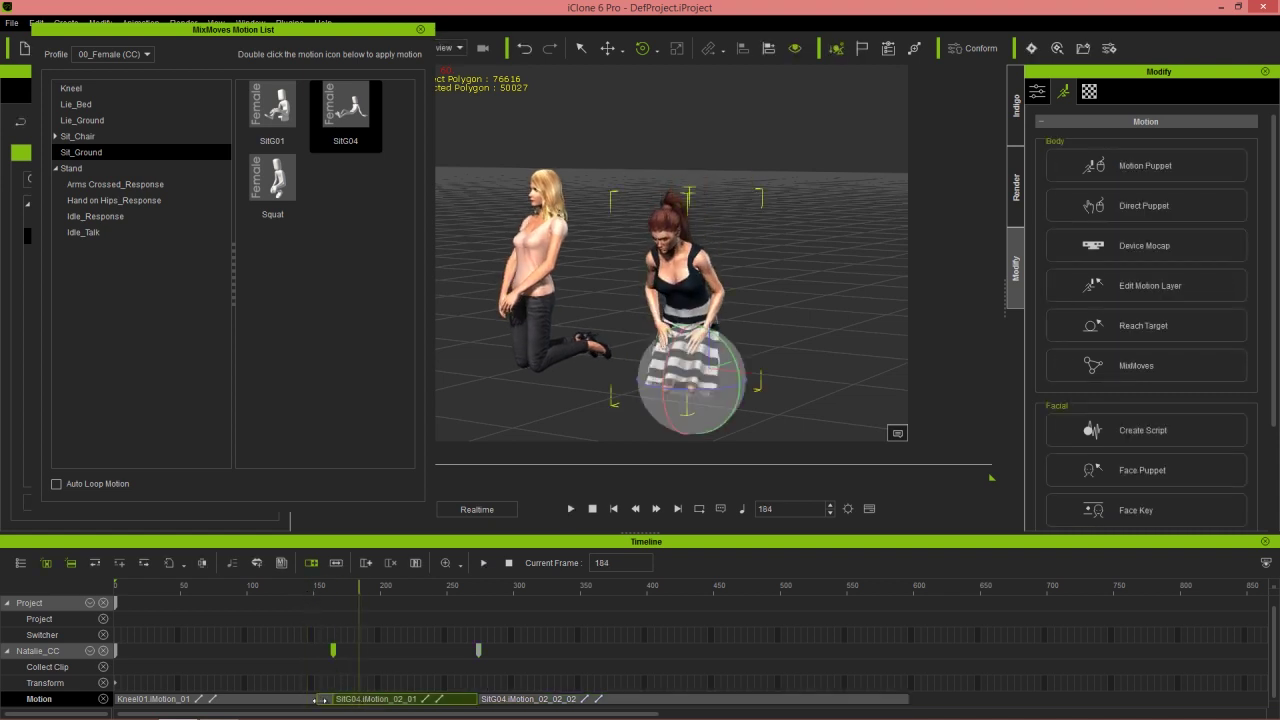
click(181, 584)
key(space)
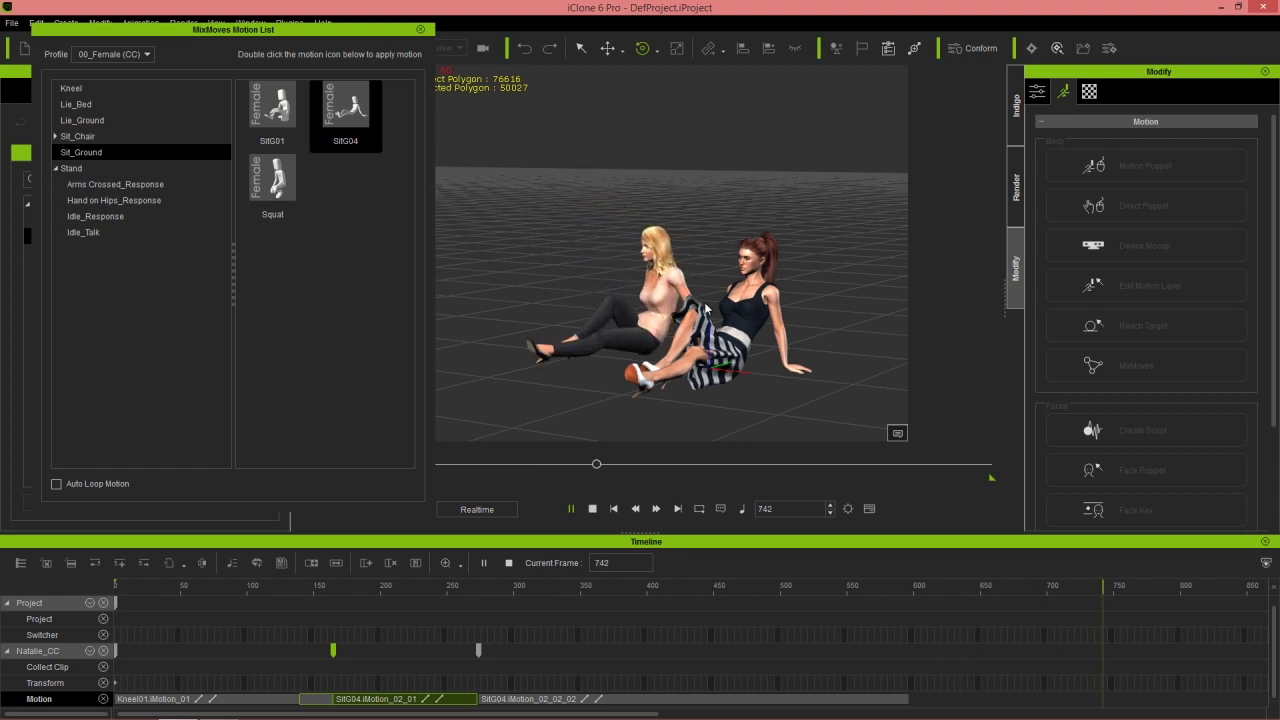
click(592, 509)
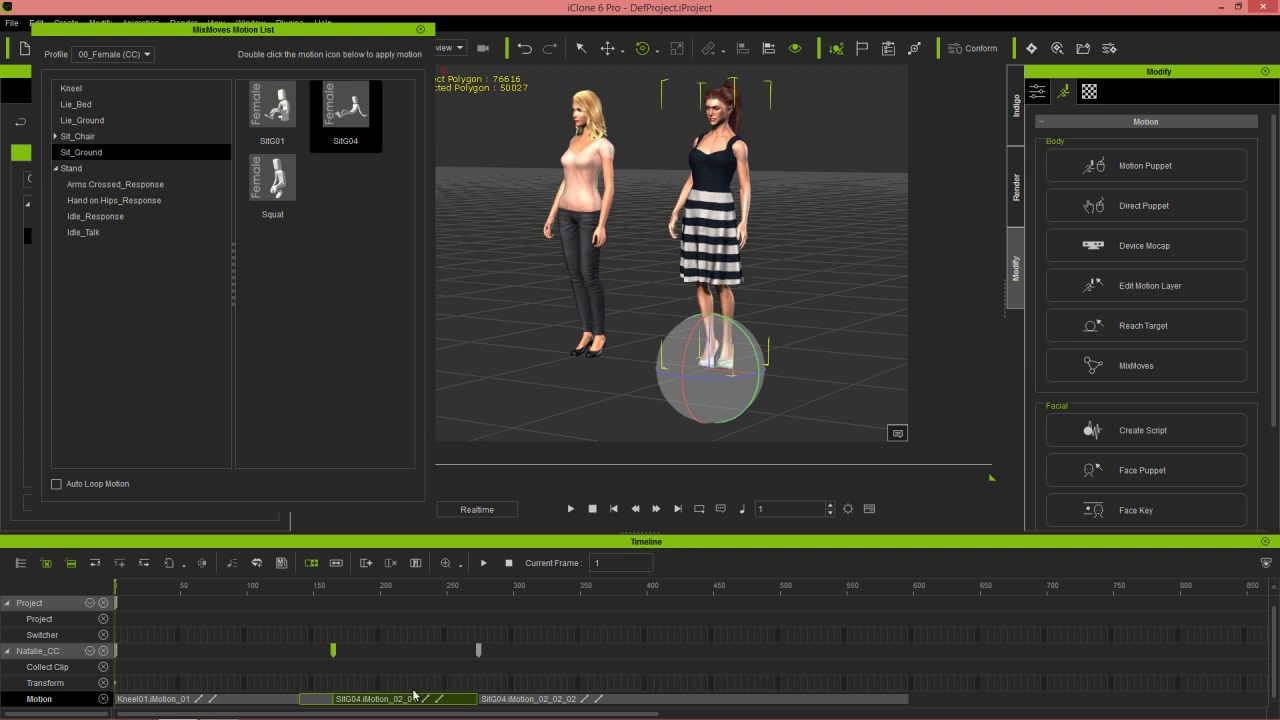
- Delete both SitG04 clips and the Kneel01 clip from Natalie's Motion track
click(534, 699)
key(Delete)
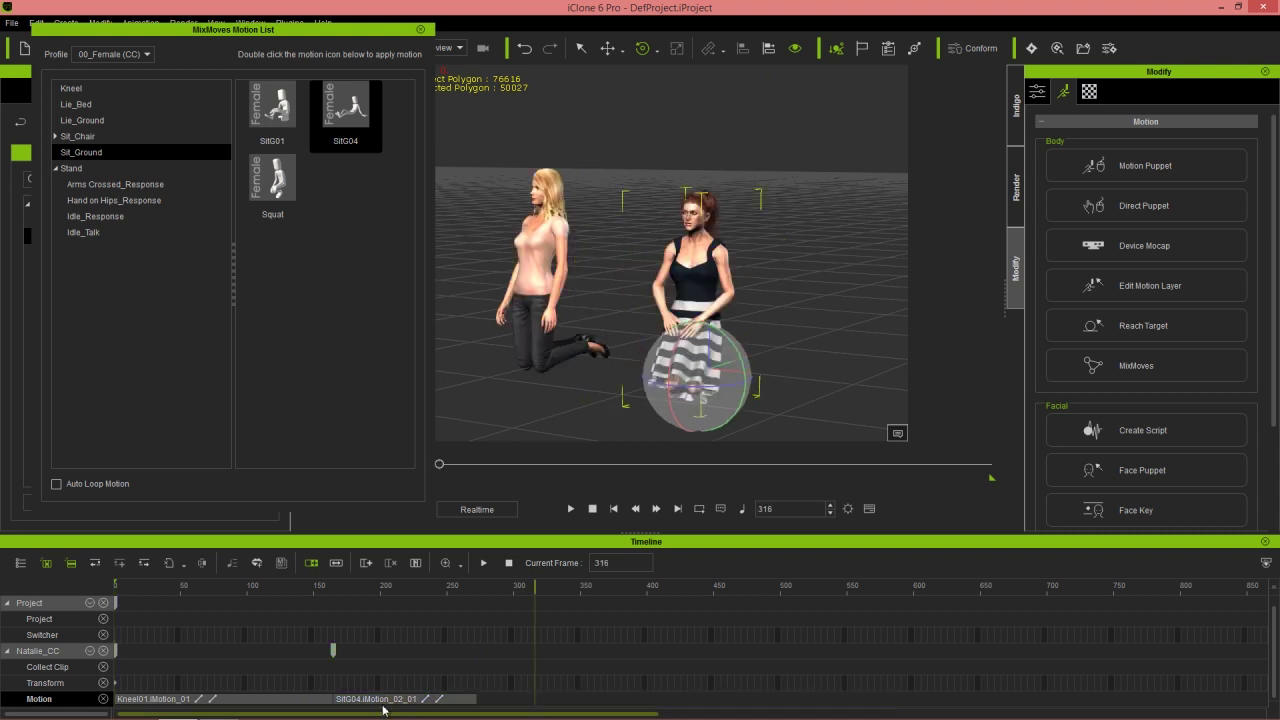
click(408, 698)
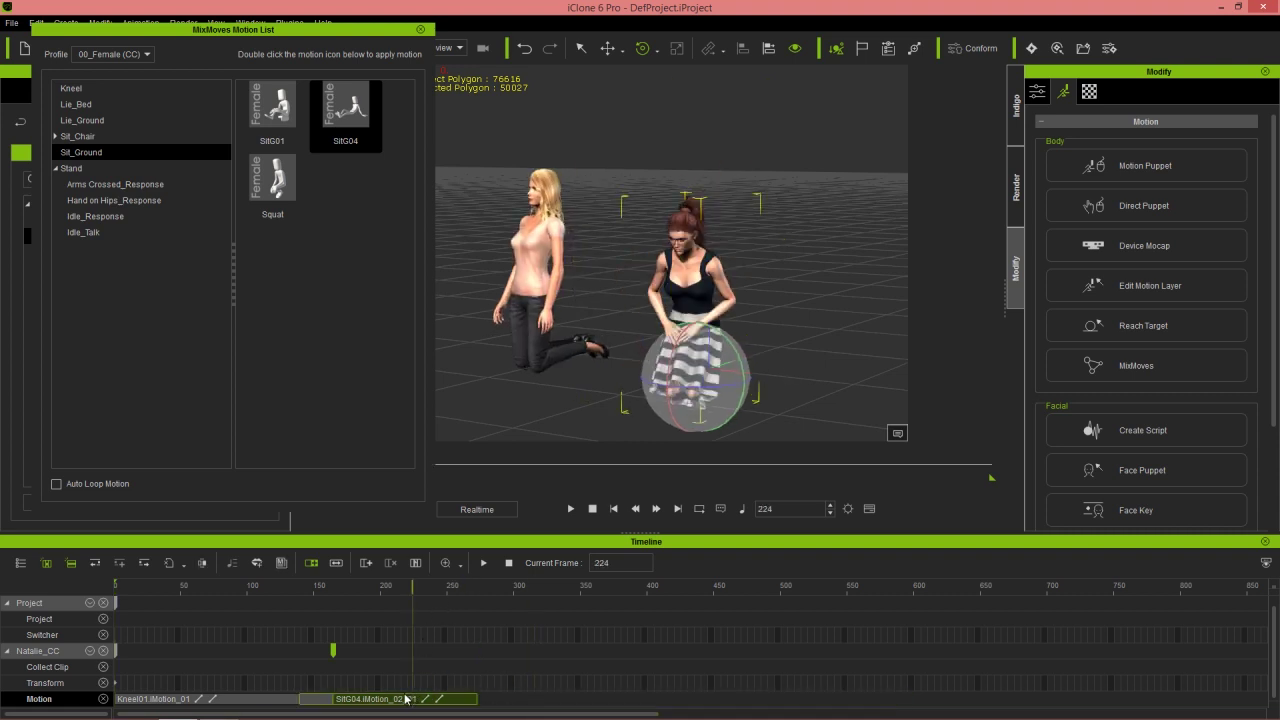
key(Delete)
click(264, 698)
key(Delete)
- Delete the Gwynn and Natalie characters and load the Christian character from 00_CC Character
click(524, 230)
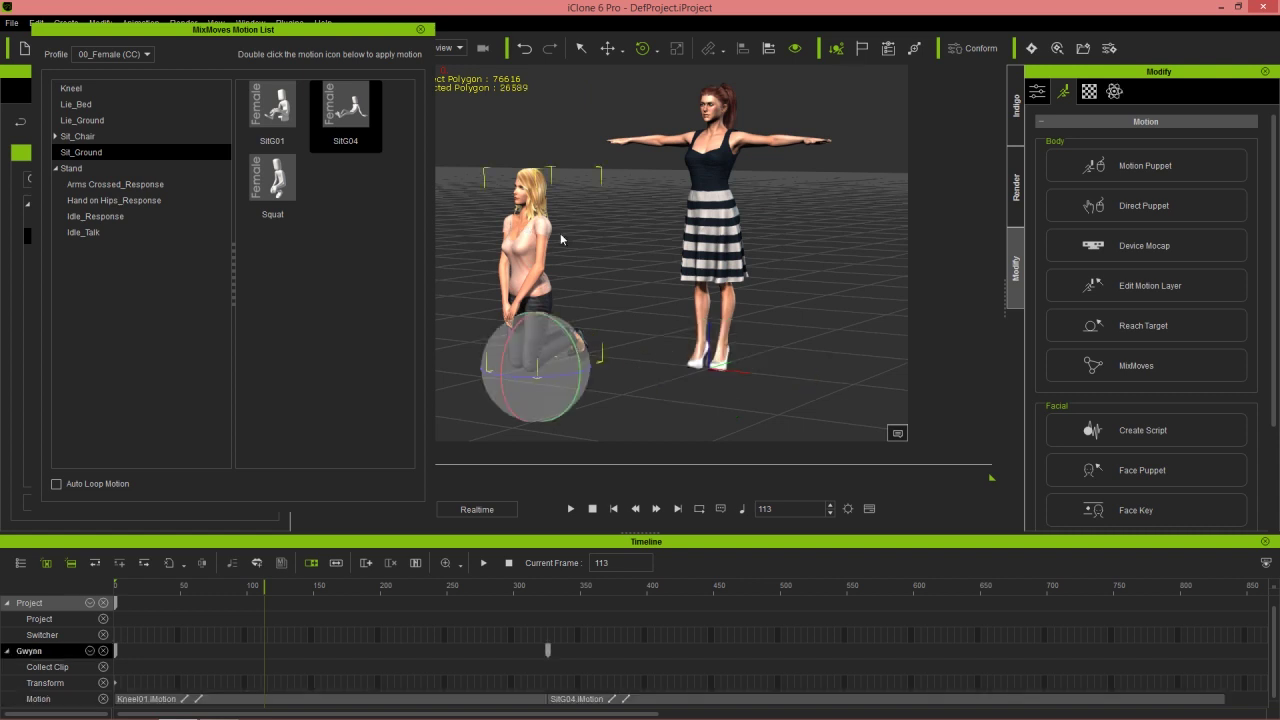
key(Delete)
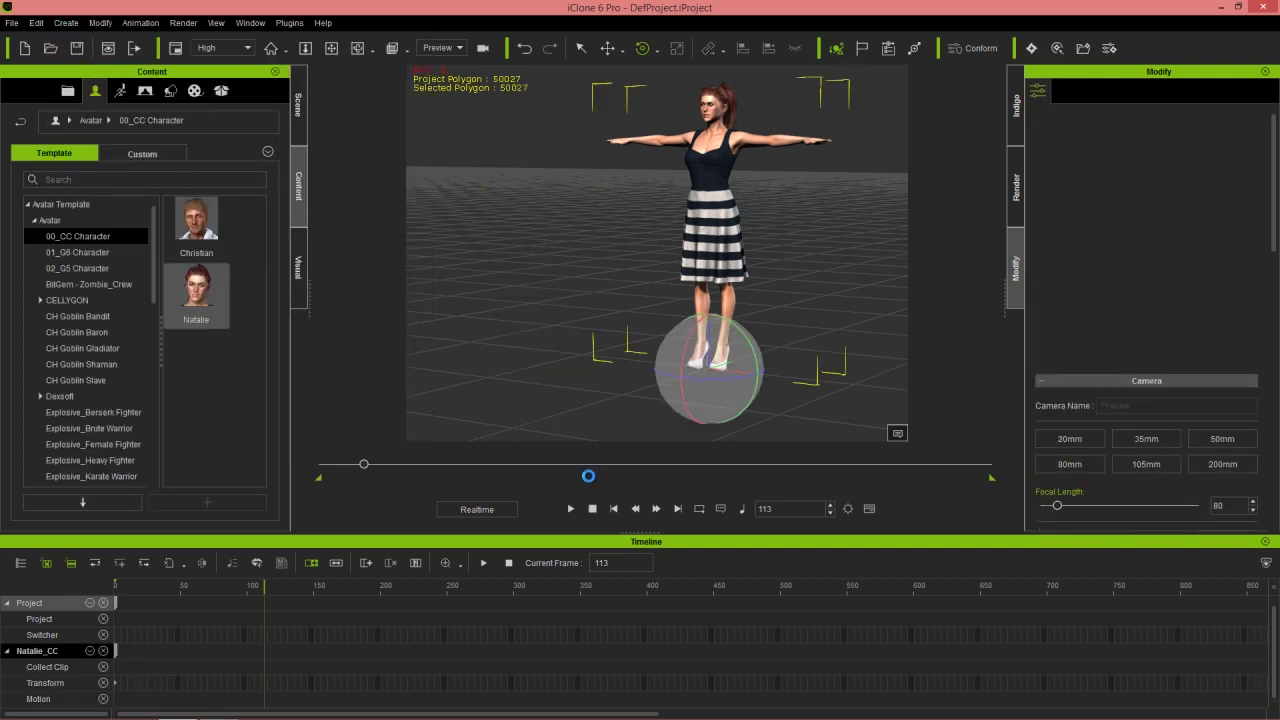
key(Delete)
double_click(198, 227)
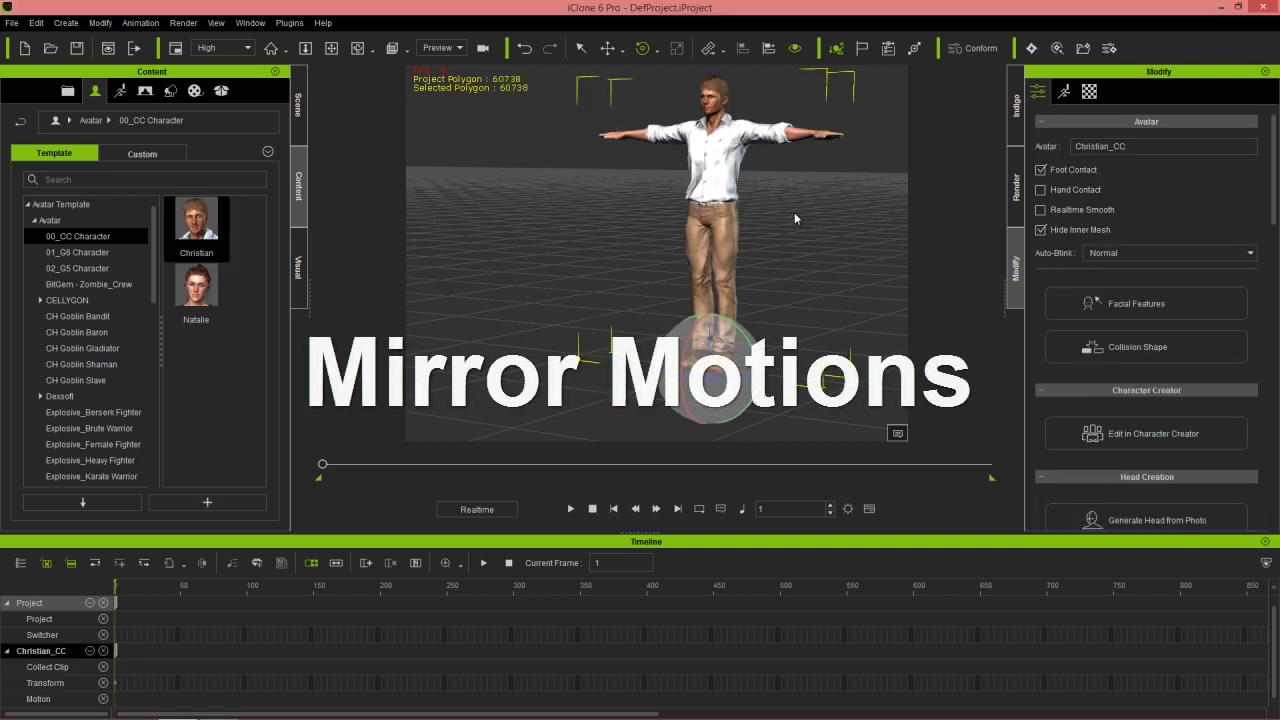
- Close the timeline and open the MixMoves motion list for Christian
click(1266, 542)
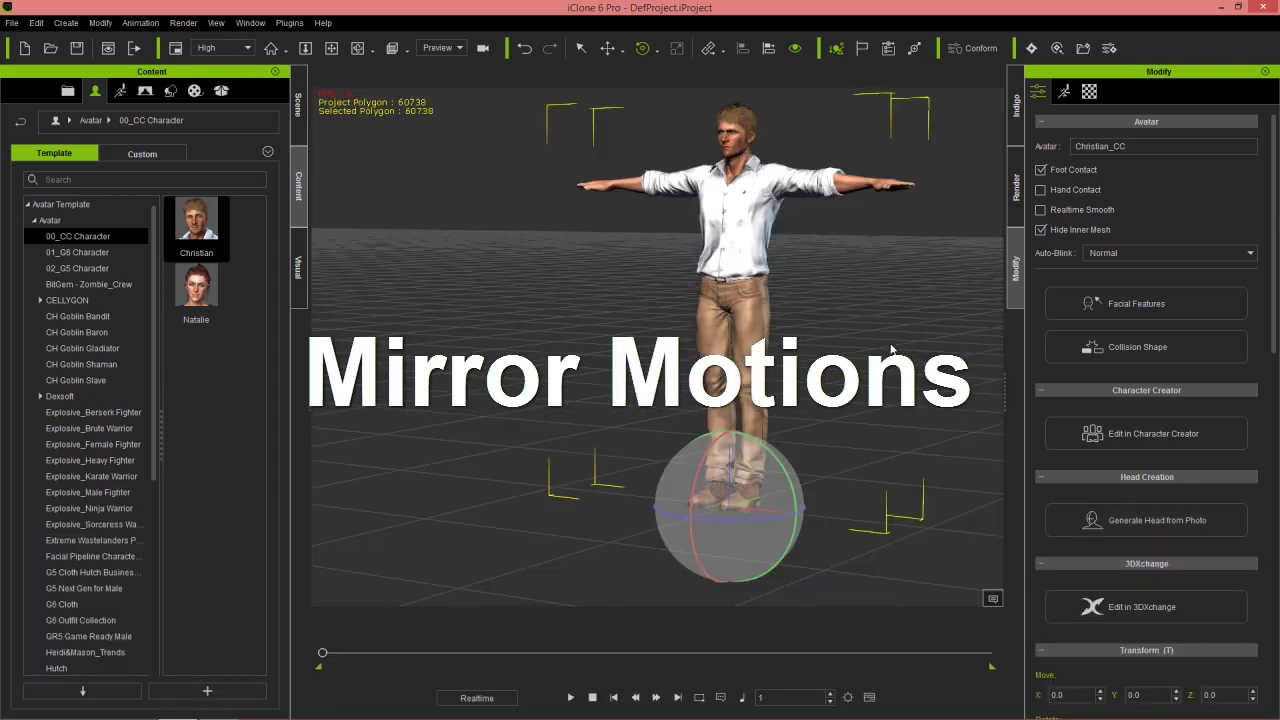
middle_drag(817, 336, 695, 381)
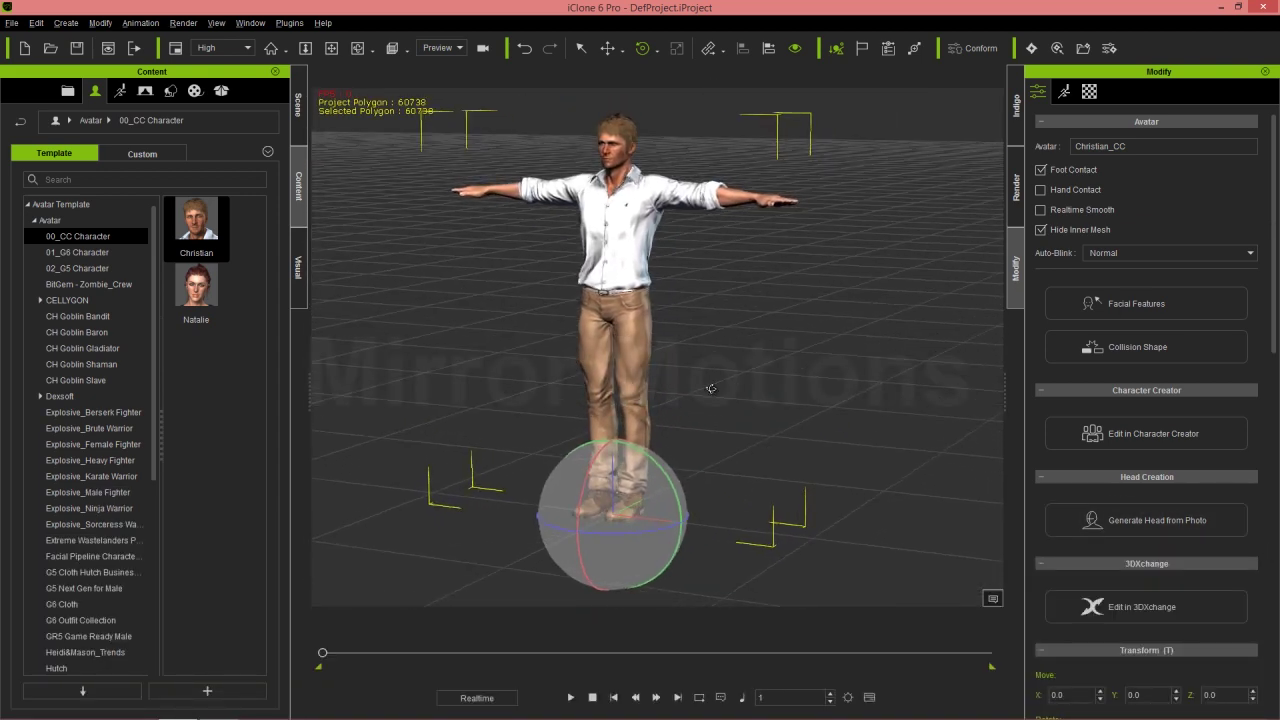
click(1064, 92)
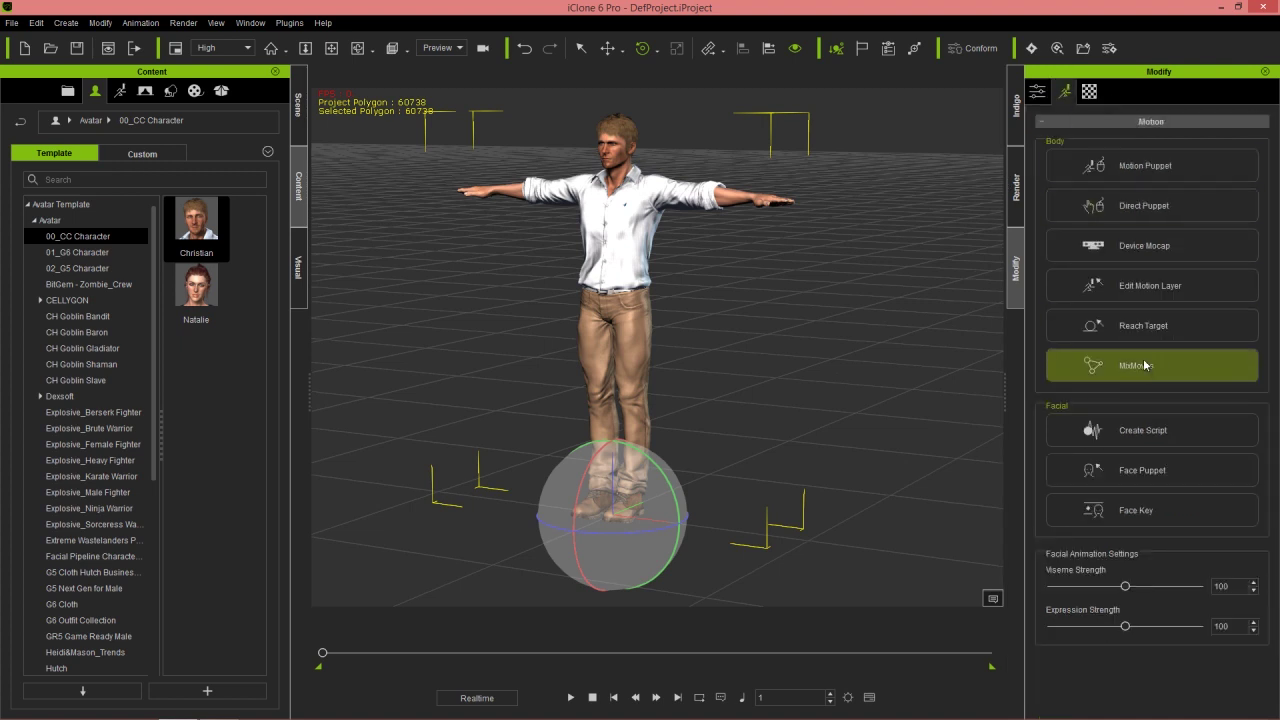
click(1144, 366)
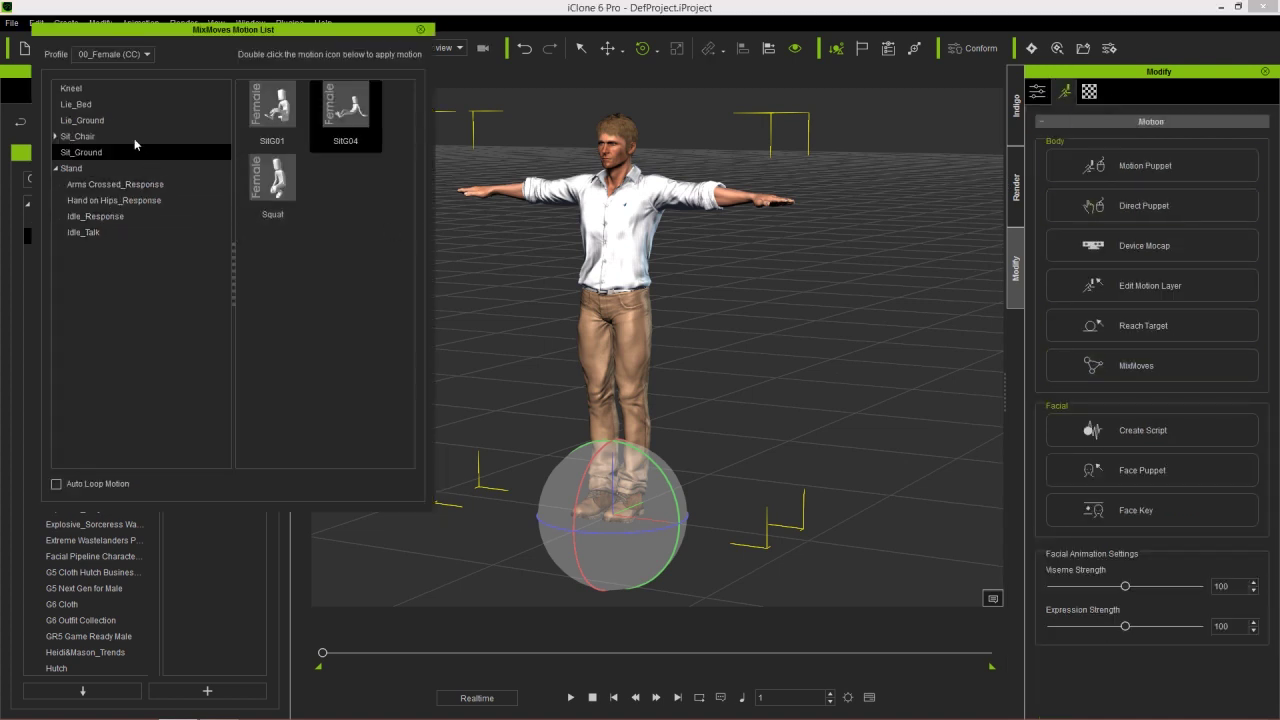
- Try the Squat motion from the female profile's Sit_Ground category on Christian and undo it
click(96, 89)
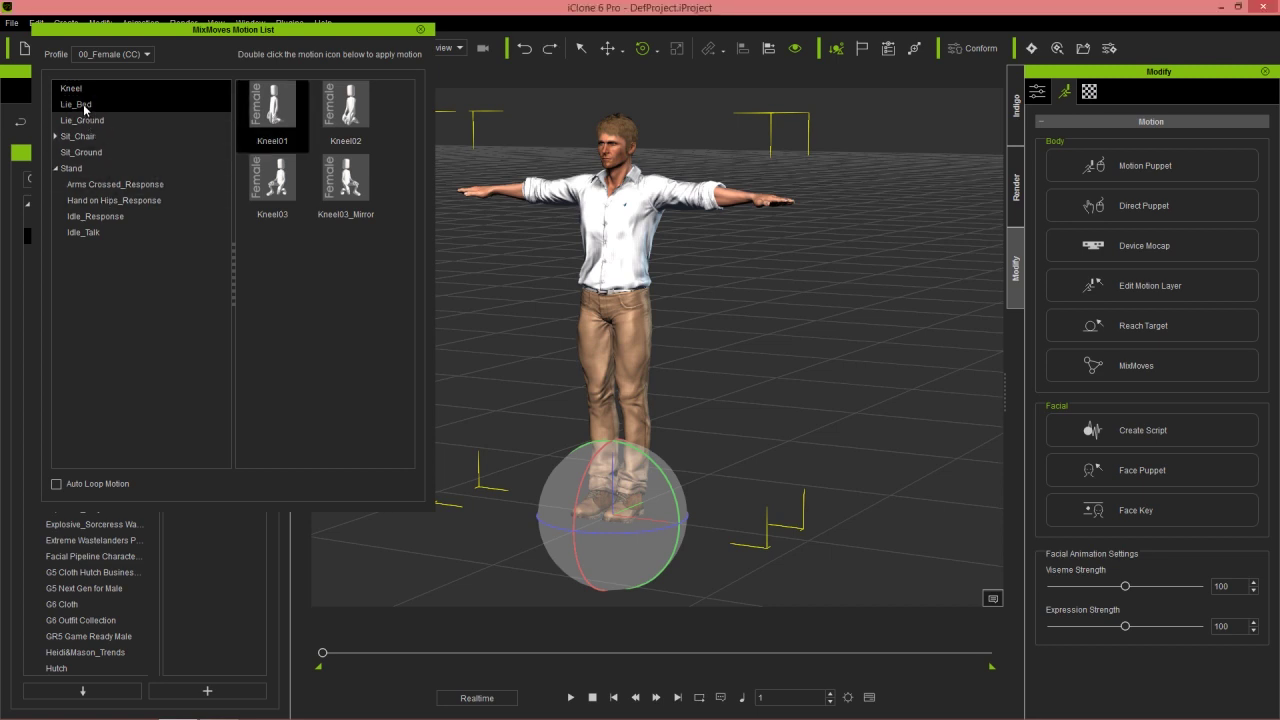
click(99, 154)
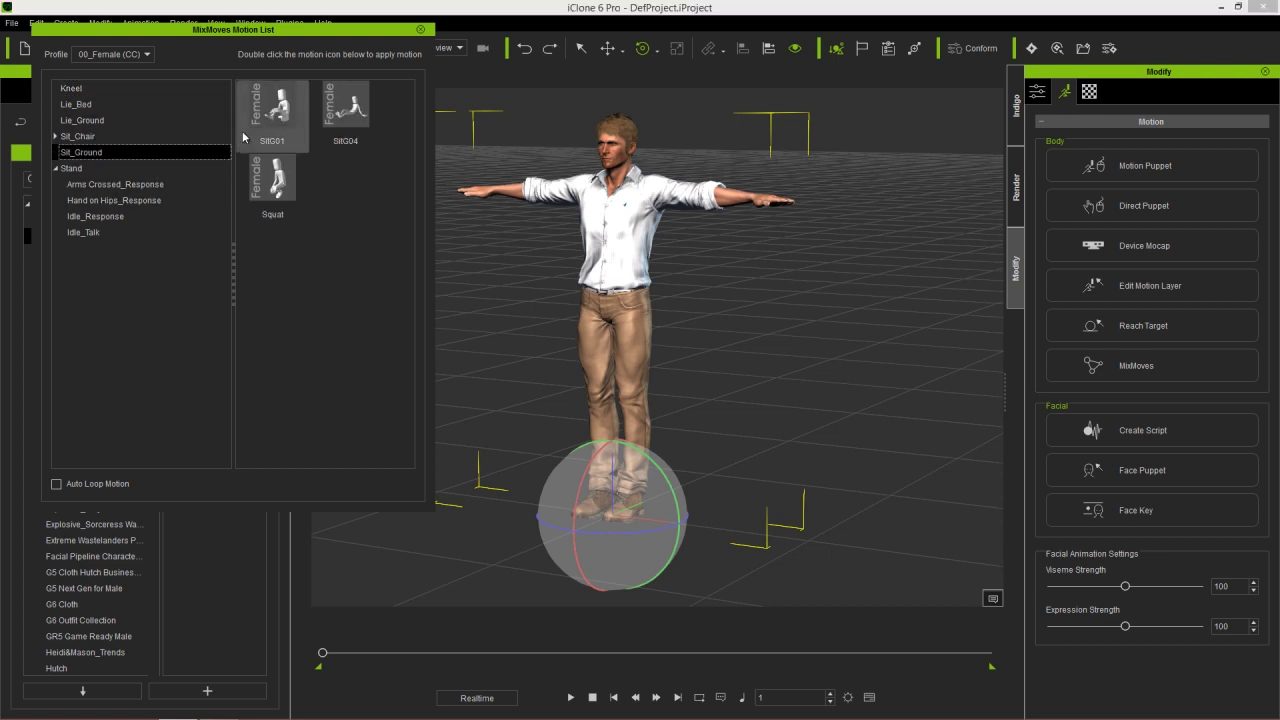
double_click(273, 180)
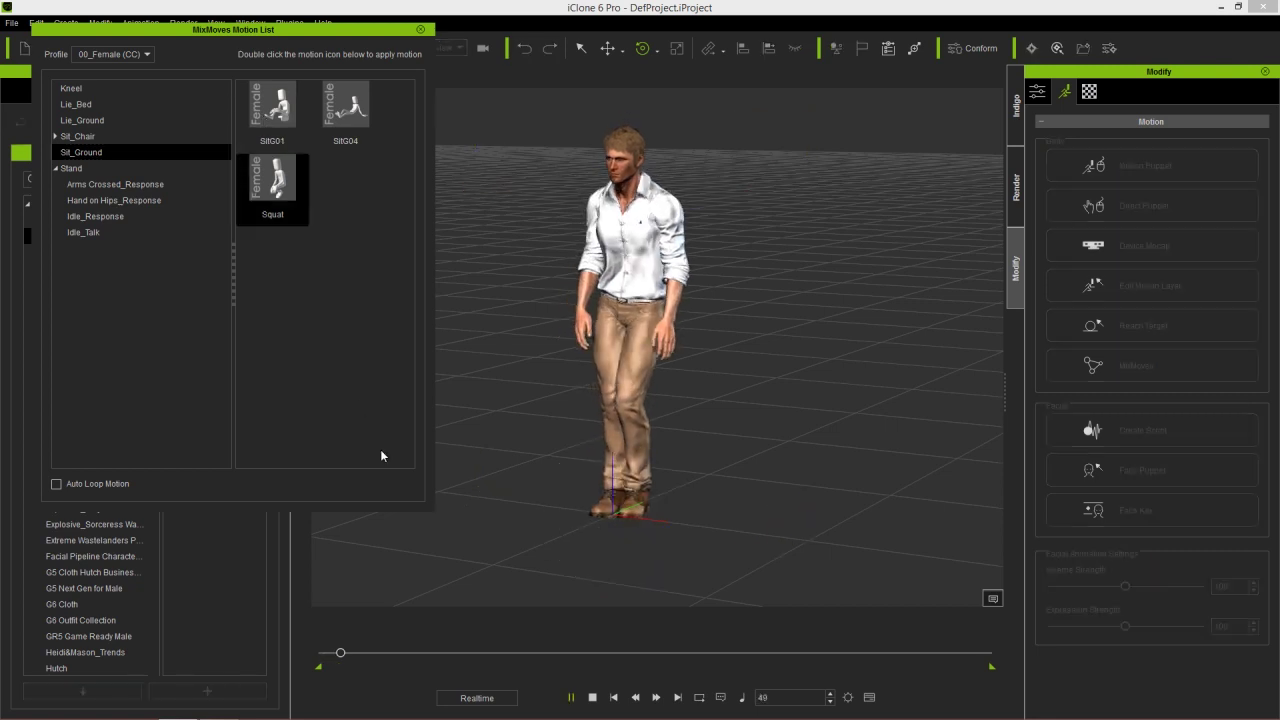
click(592, 697)
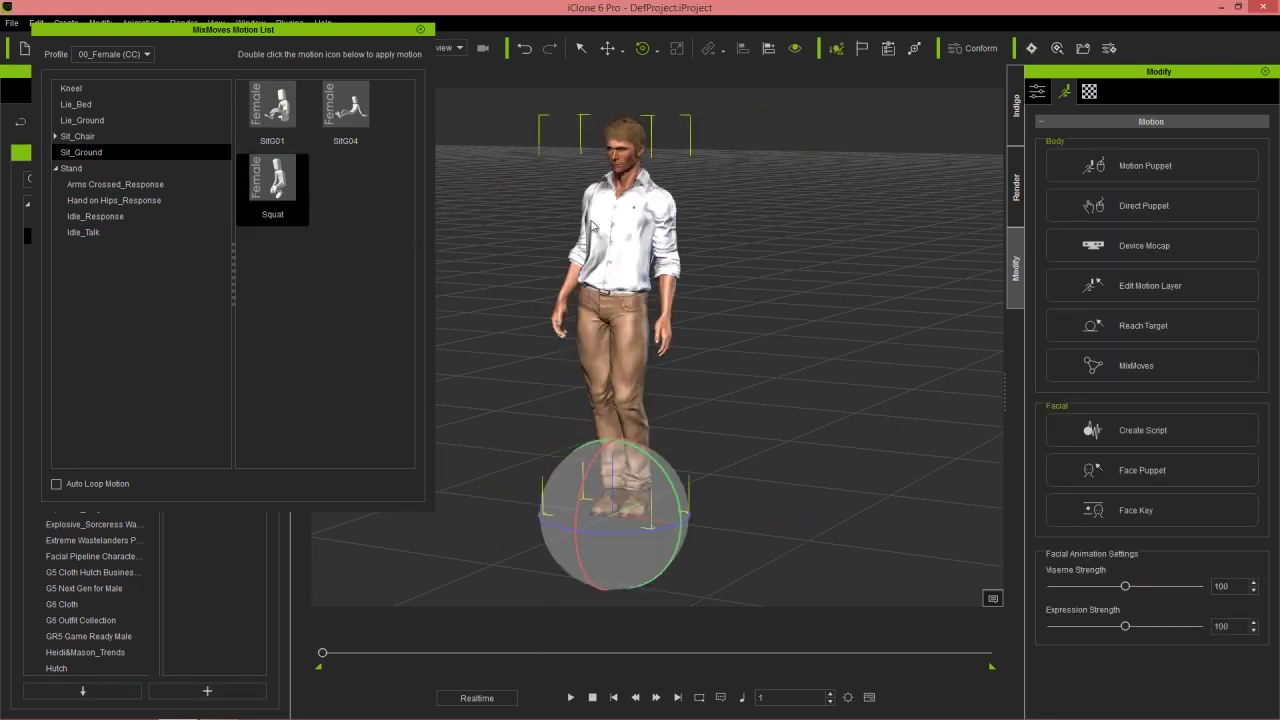
key(ctrl+z)
- Switch the motion profile to 00_Male (CC), apply Squat from Sit_Ground to Christian, and pause the playback
click(143, 55)
click(120, 77)
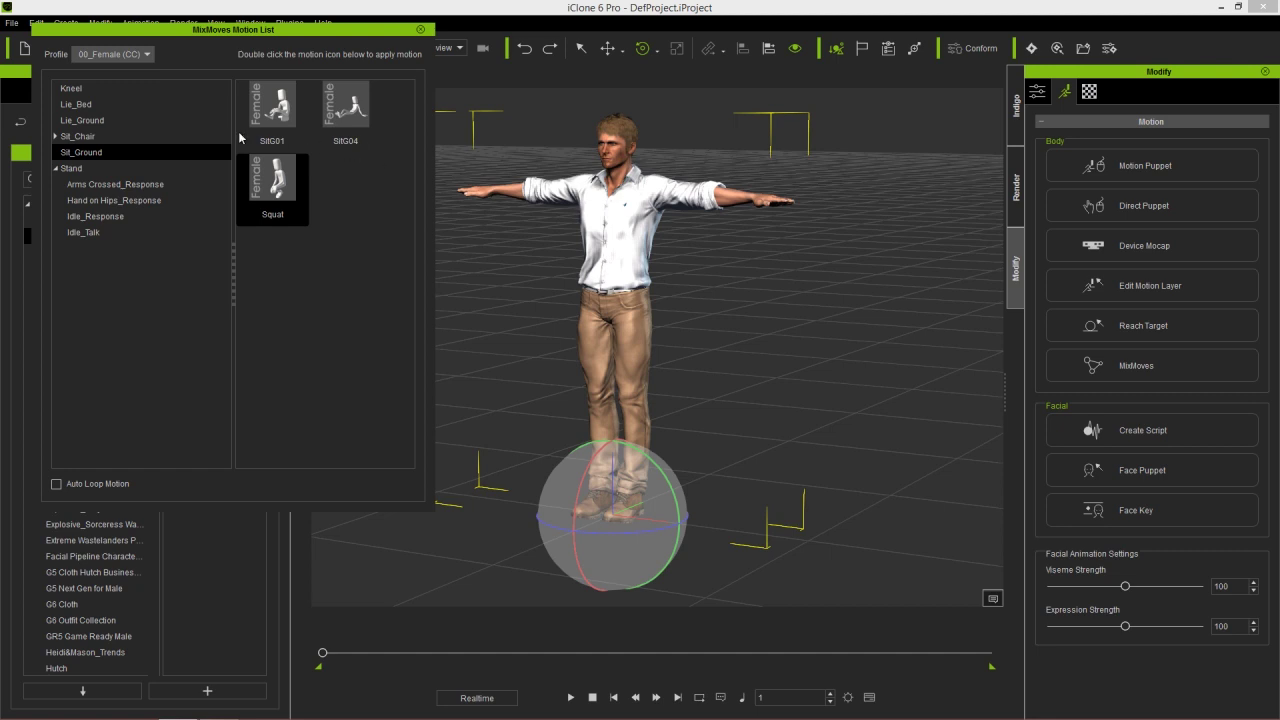
key(Down)
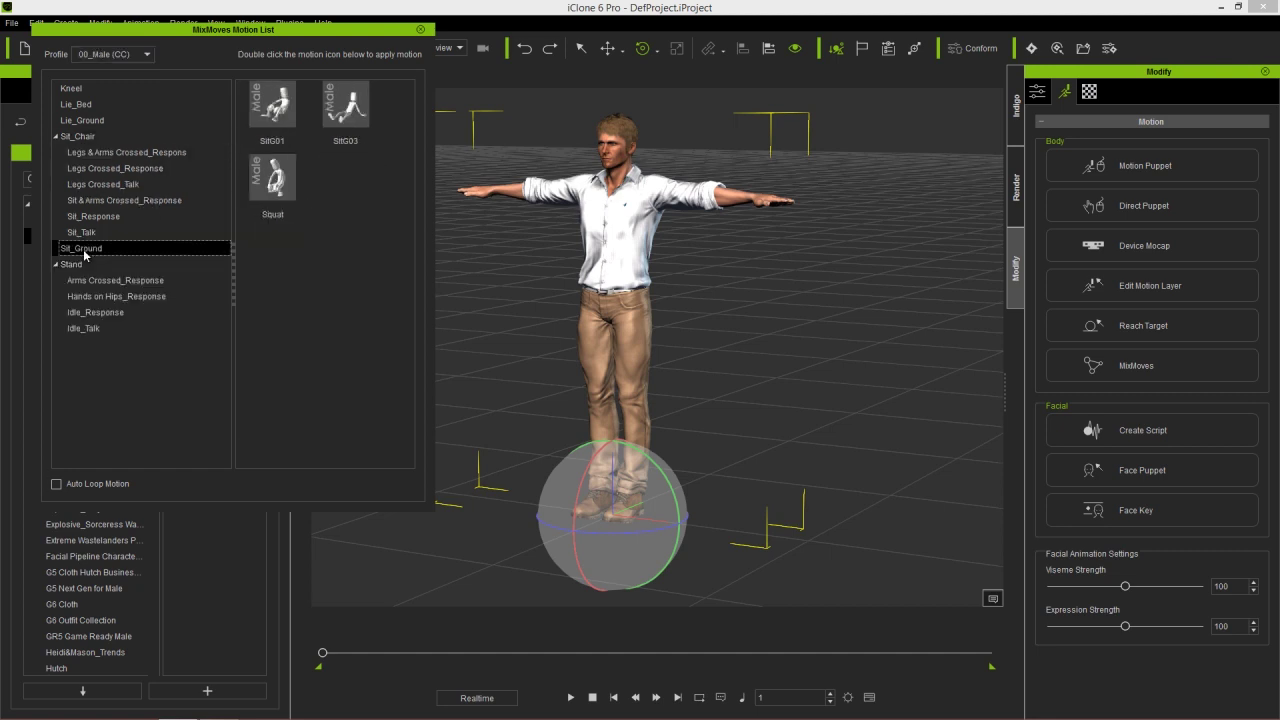
double_click(278, 191)
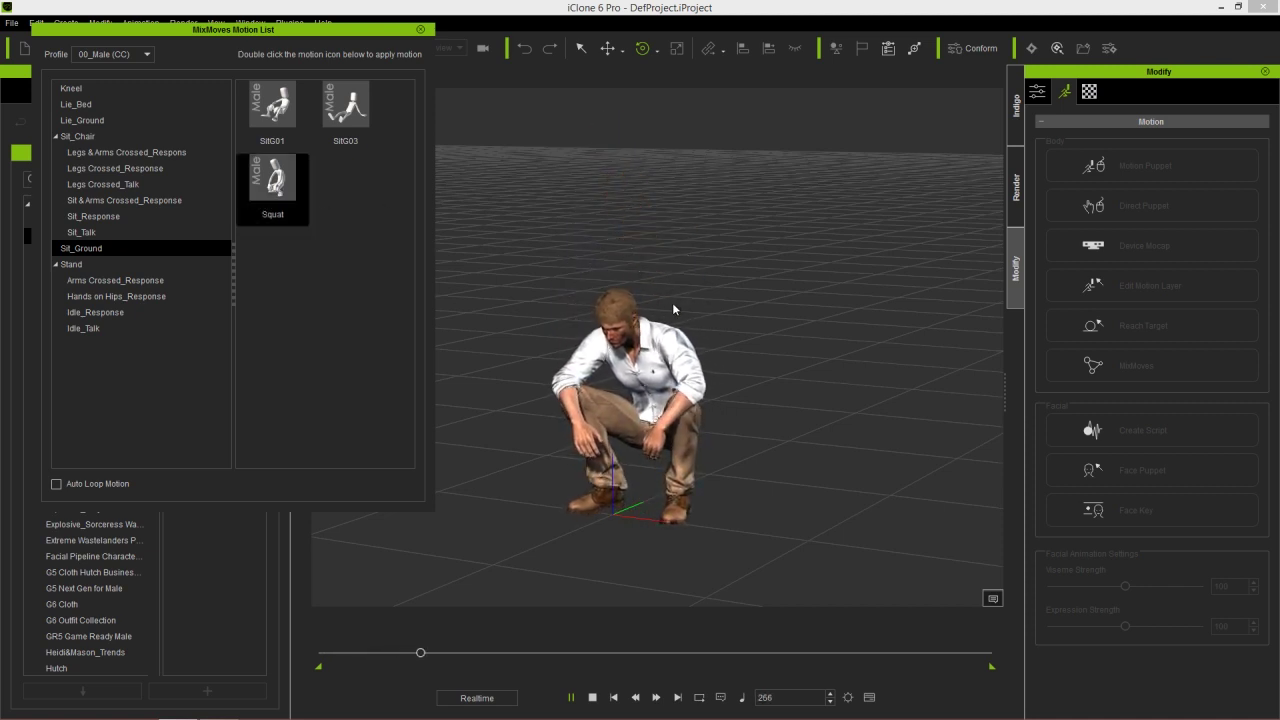
key(space)
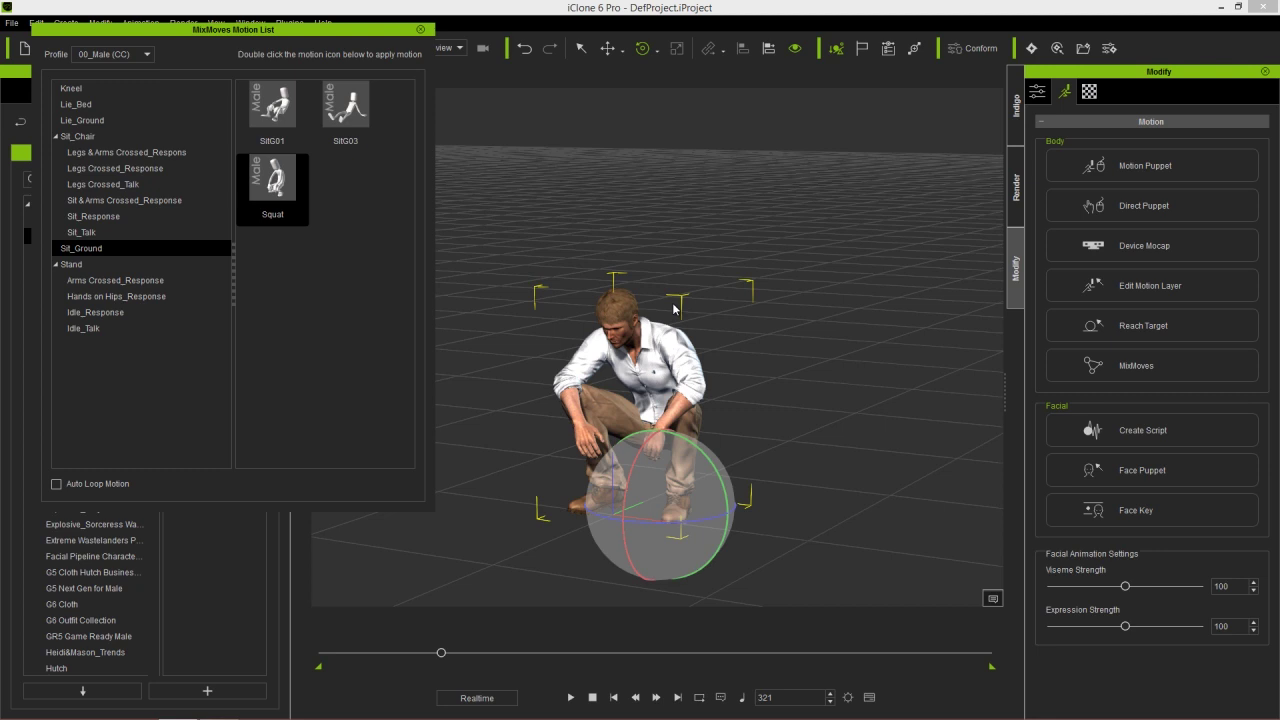
- Apply Kneel03 followed by Kneel03_Mirror from the Kneel category to Christian, and stop the playback
click(72, 88)
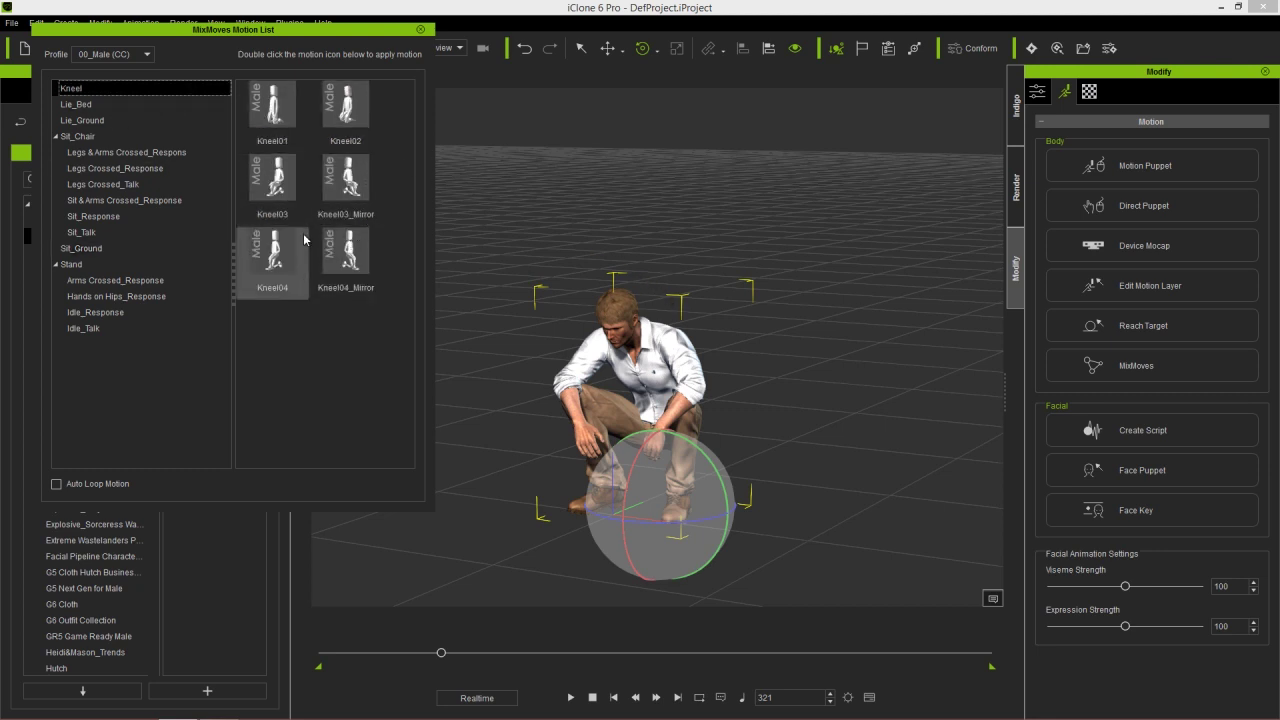
double_click(272, 180)
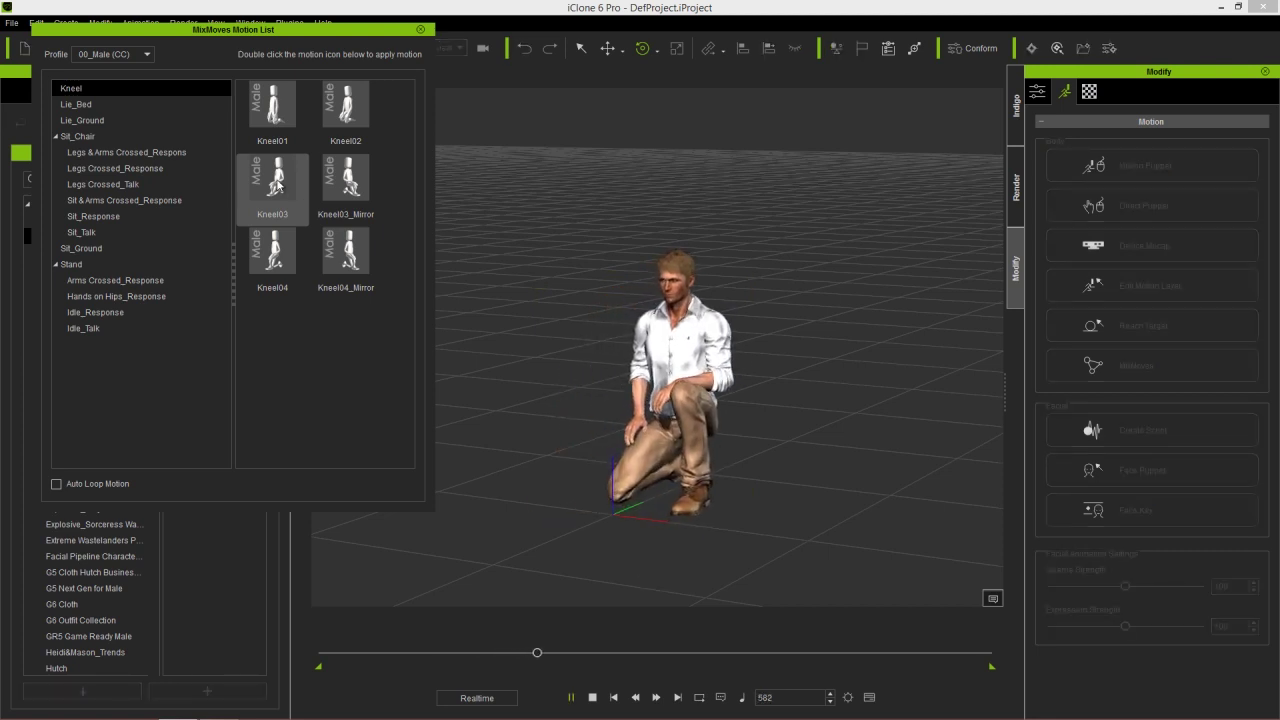
double_click(350, 183)
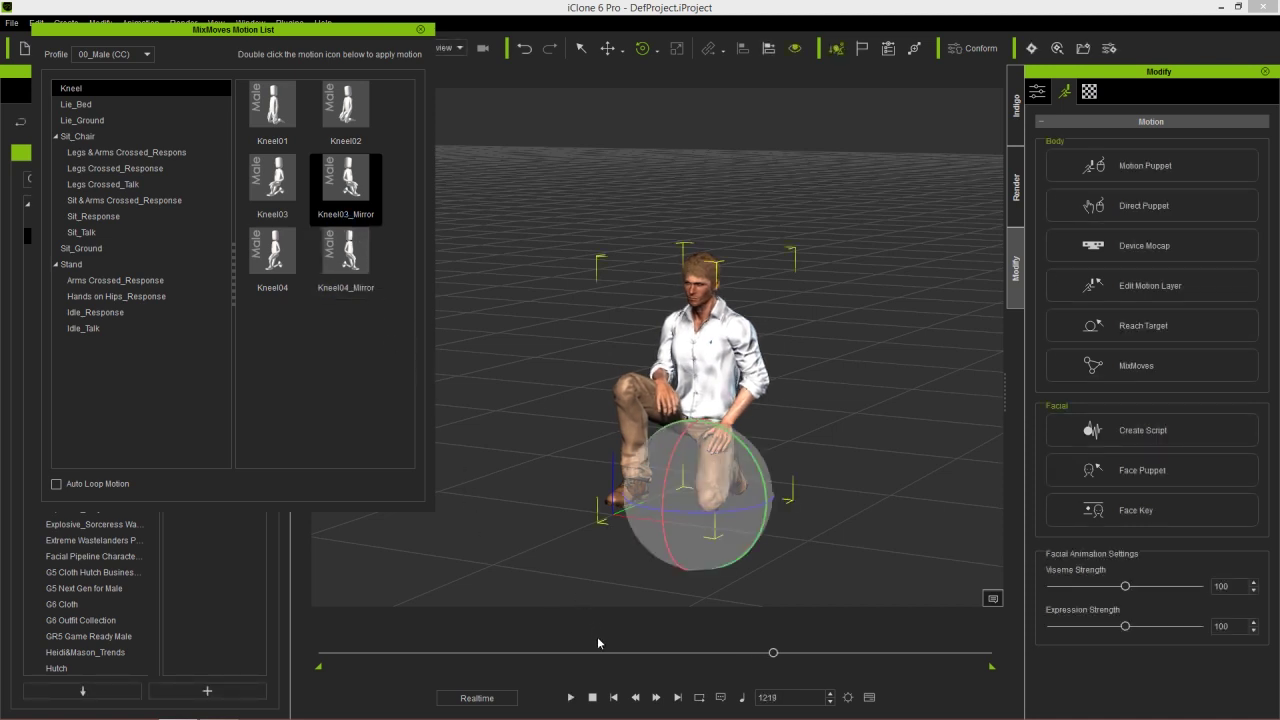
click(594, 696)
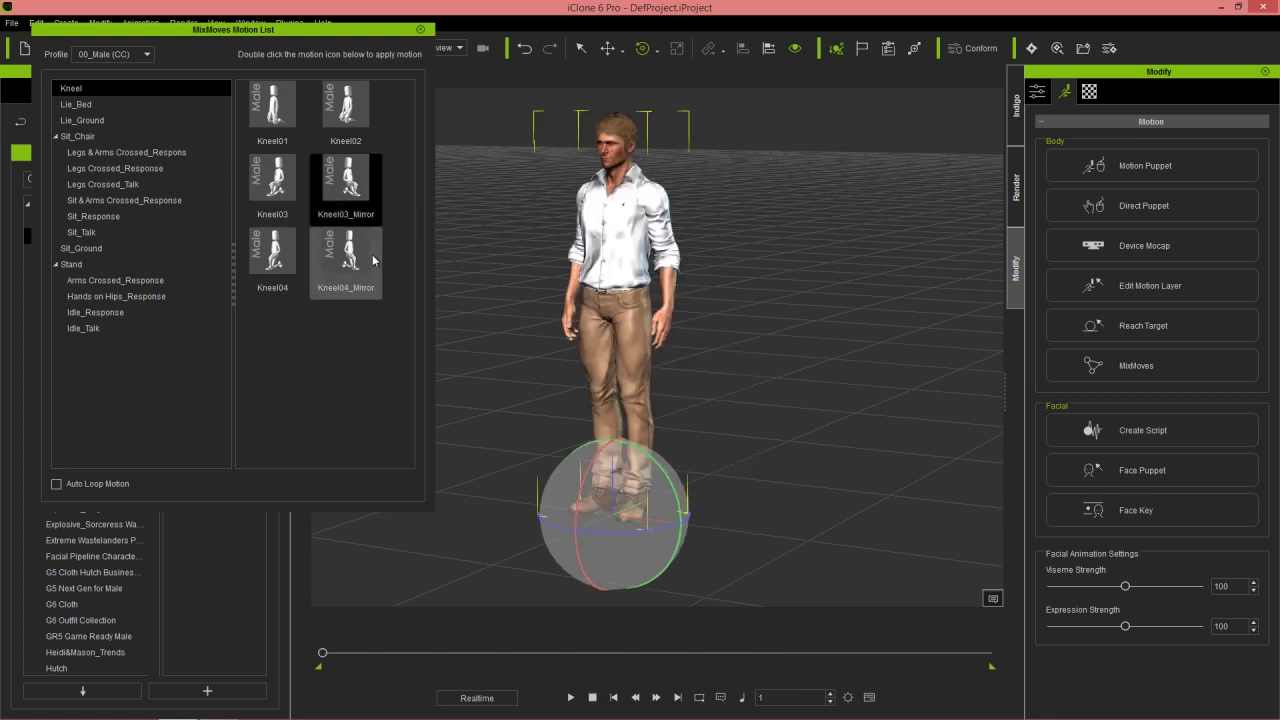
- Apply Lie02 followed by Lie02_Mirror from the Lie_Ground category to Christian
click(100, 120)
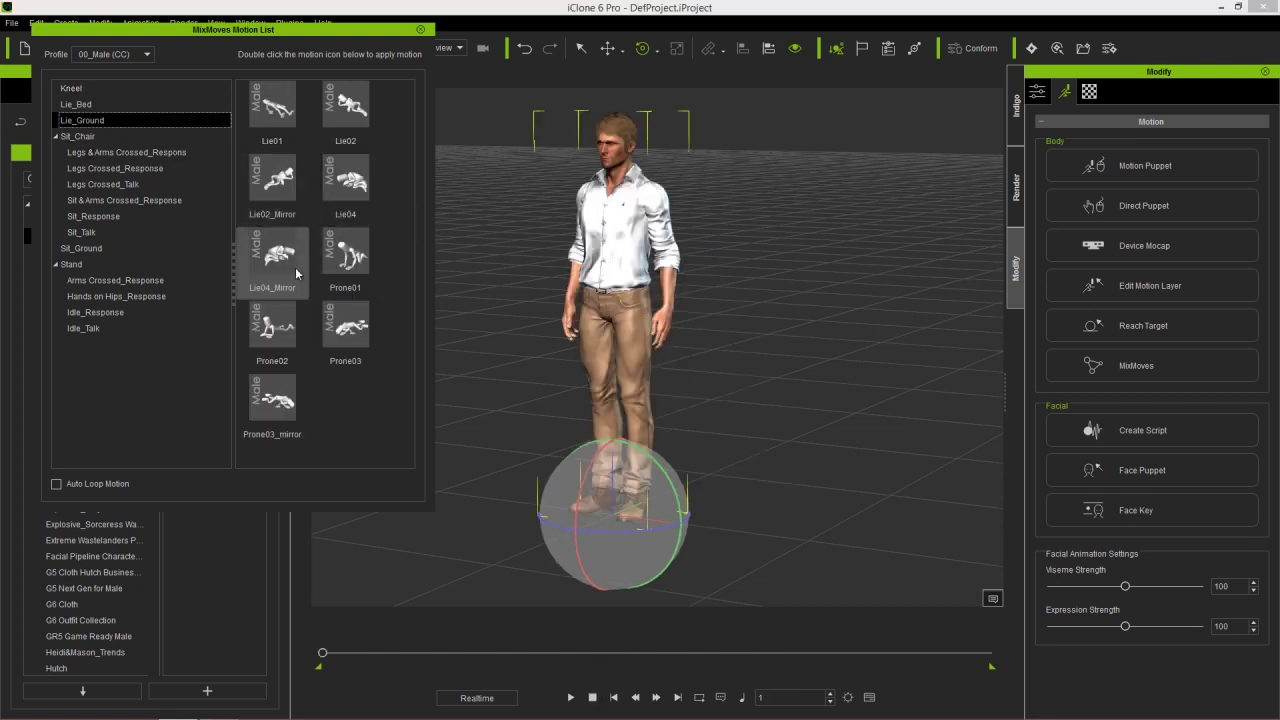
double_click(345, 105)
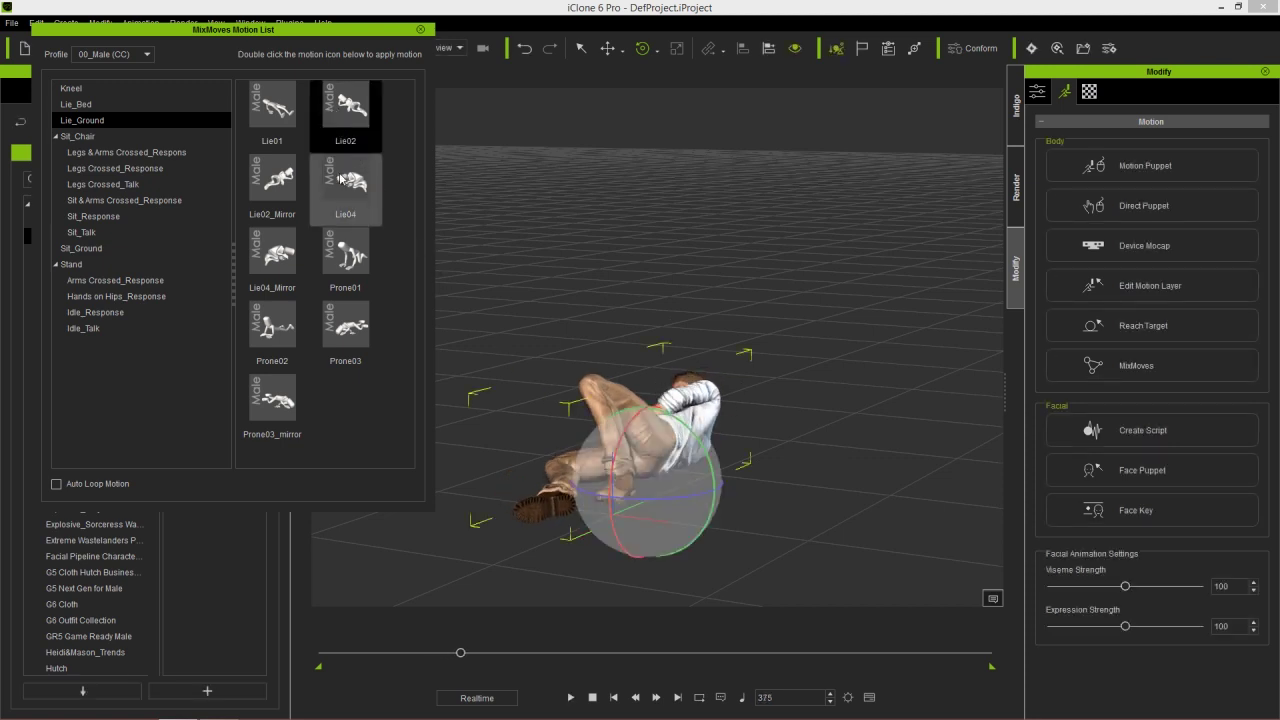
double_click(276, 176)
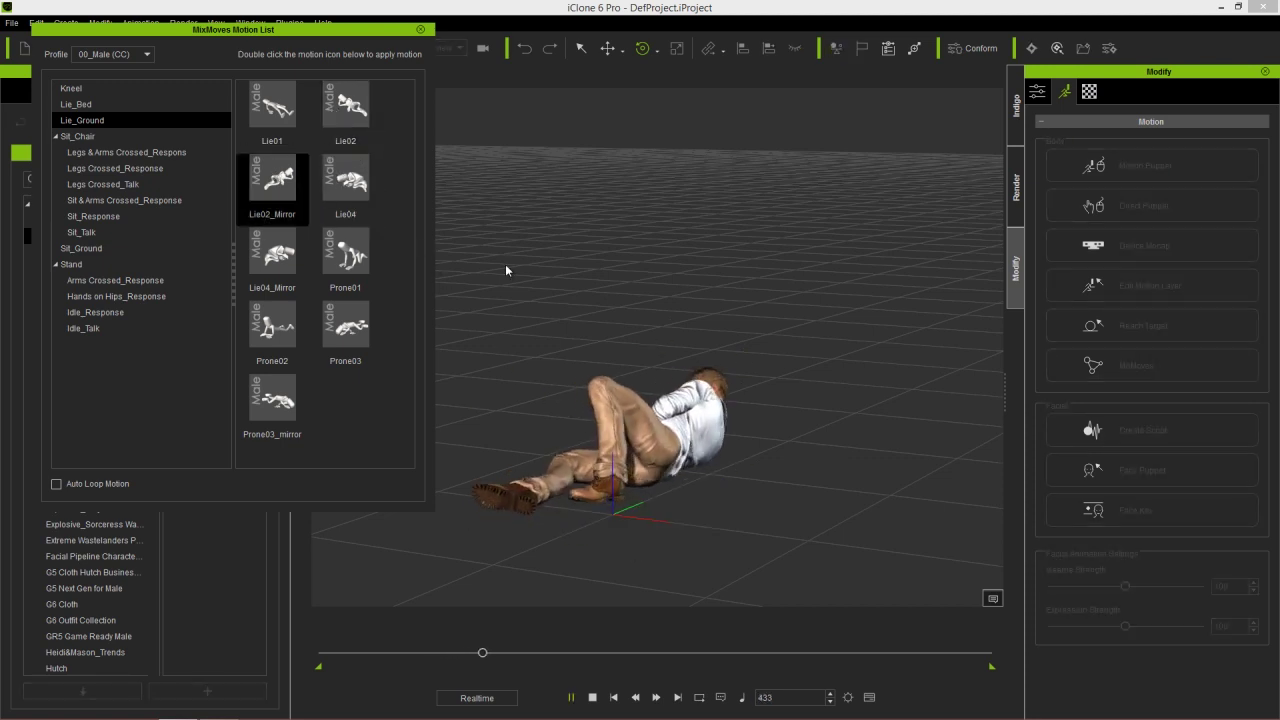
- Apply Lie04 followed by Lie04_Mirror from the Lie_Ground category to Christian
double_click(346, 185)
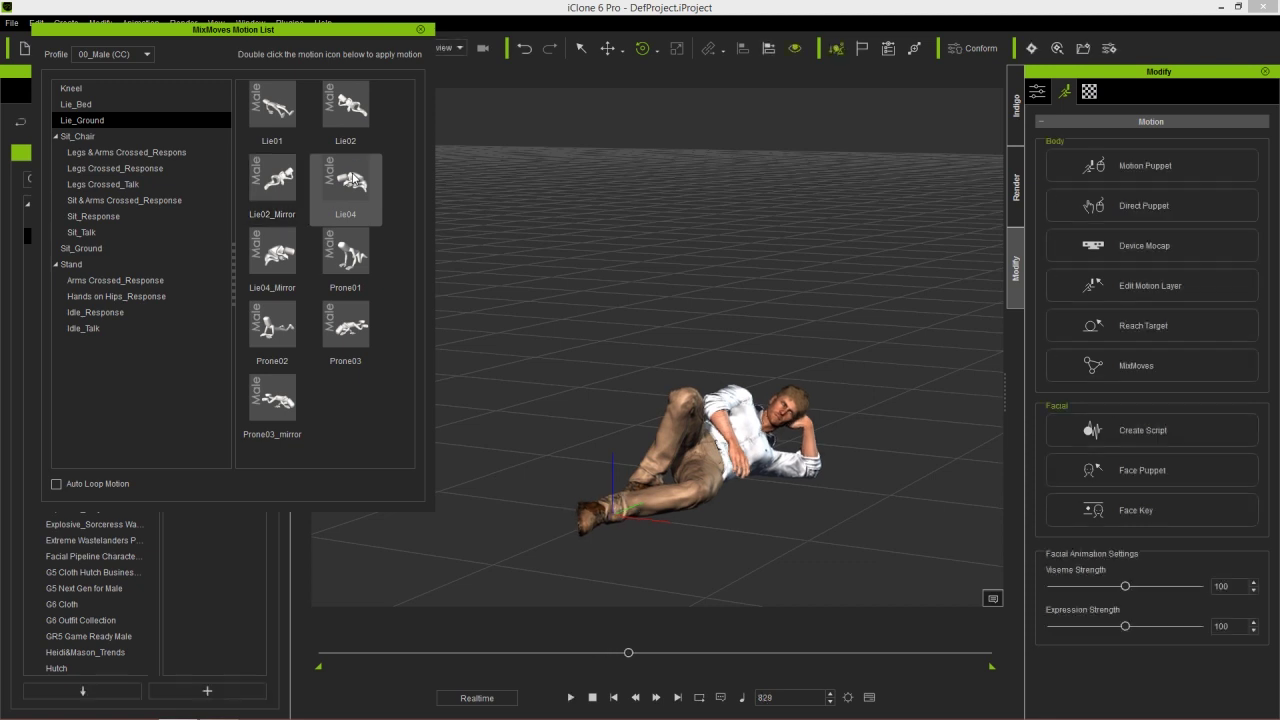
double_click(272, 255)
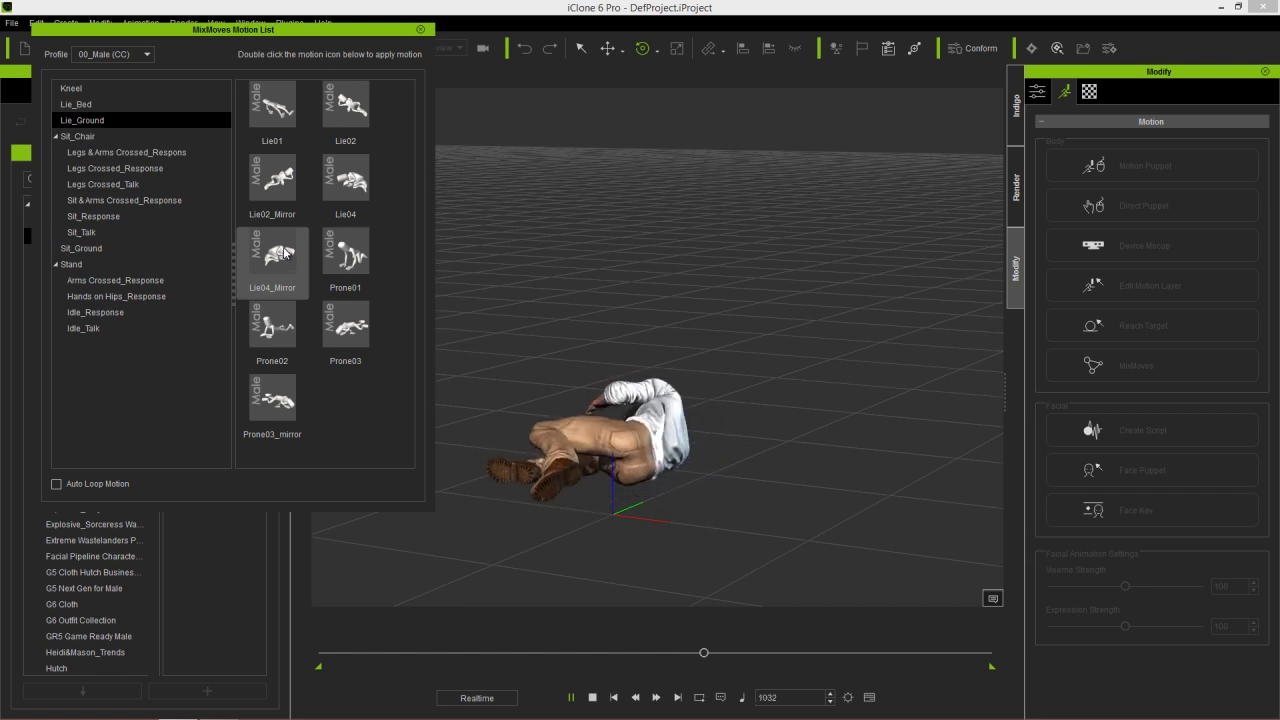
right_drag(603, 304, 501, 404)
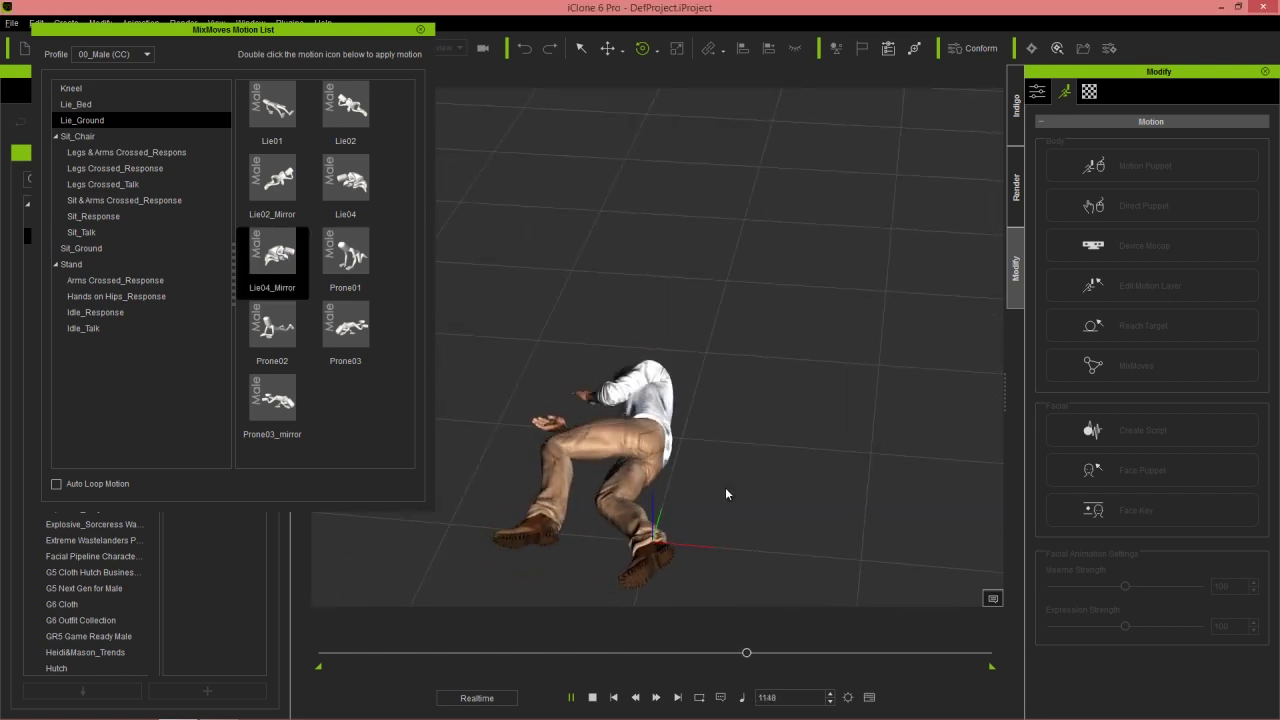
double_click(350, 192)
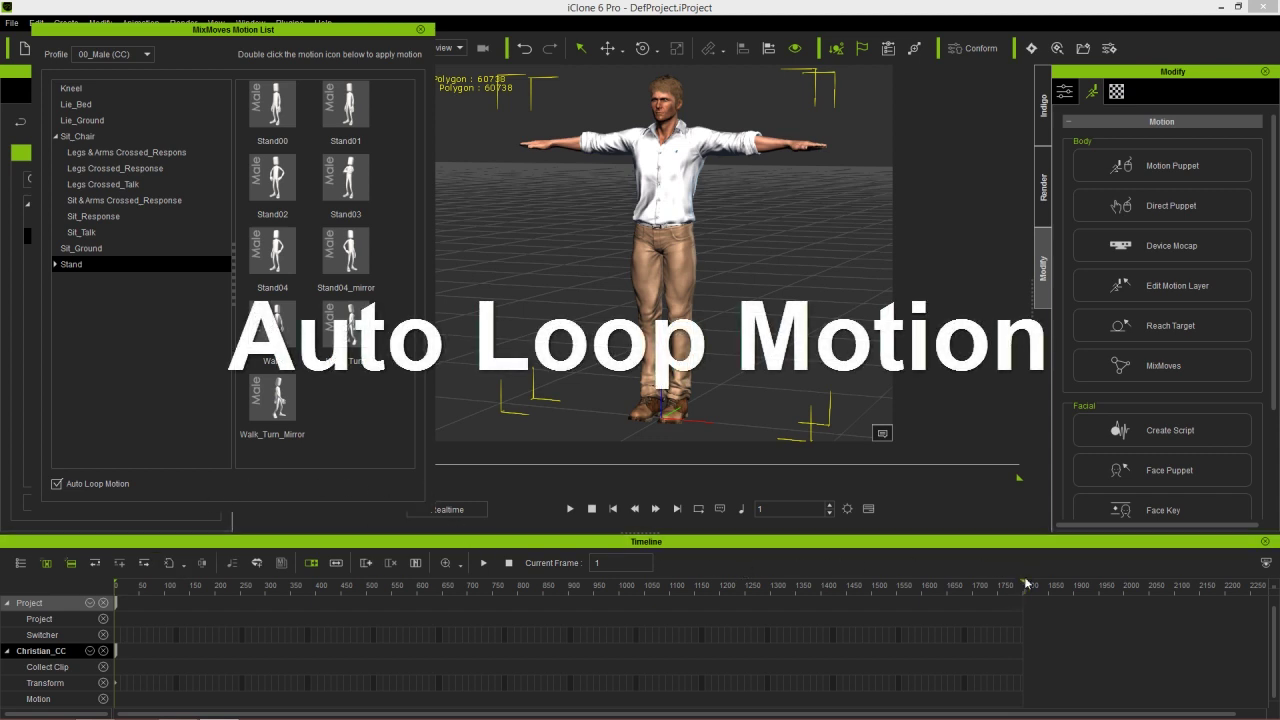
- Turn off Auto Loop Motion and apply Stand02 followed by Stand03 from the Stand category to Christian, with playback paused at the end
click(96, 488)
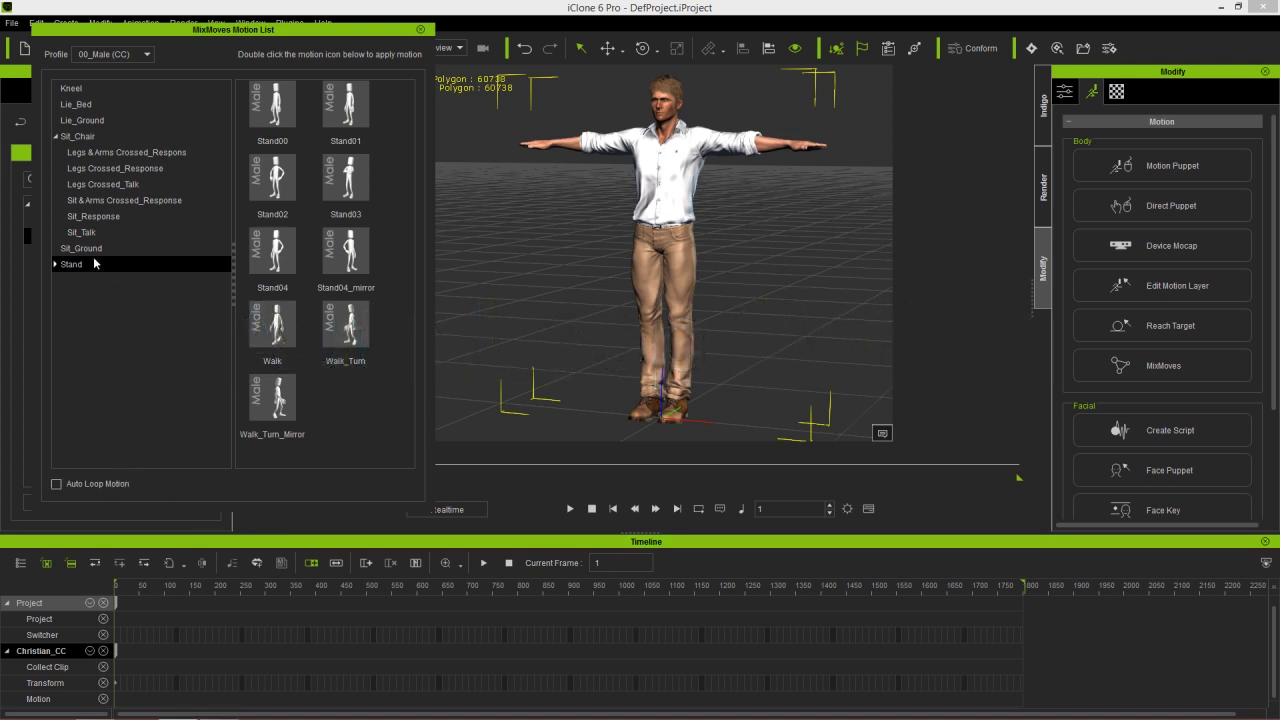
double_click(272, 180)
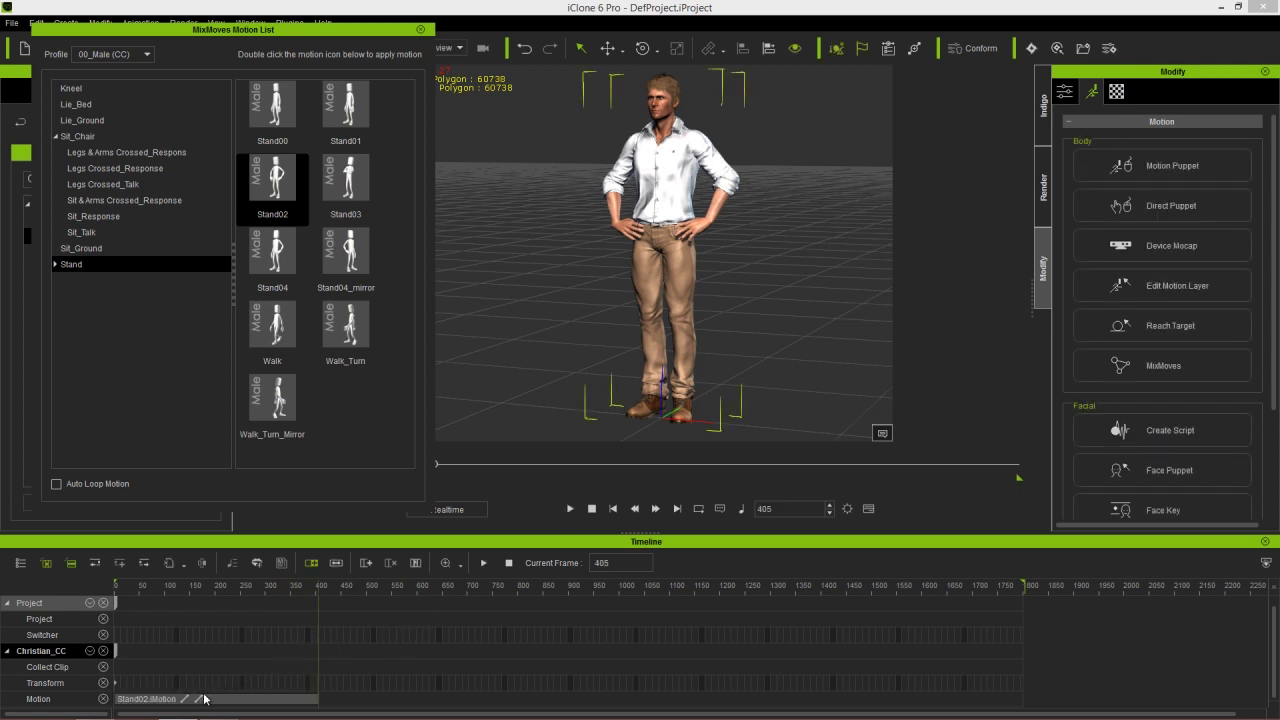
double_click(346, 192)
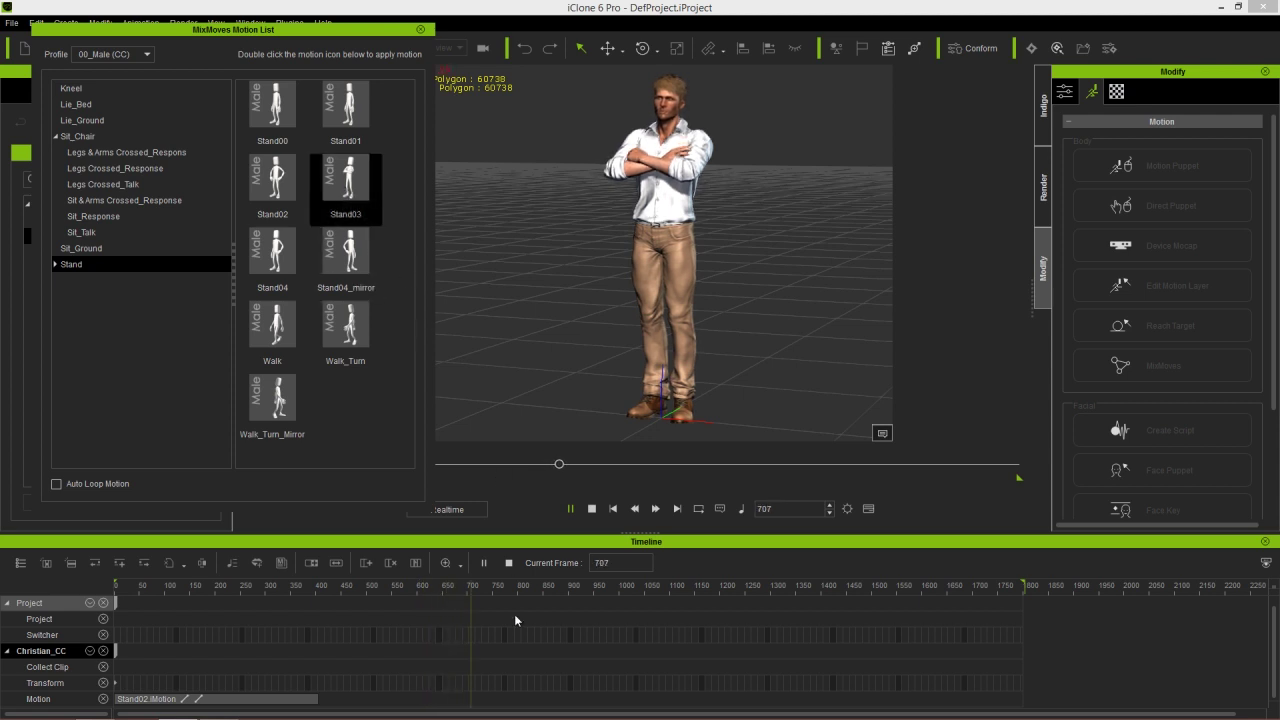
key(space)
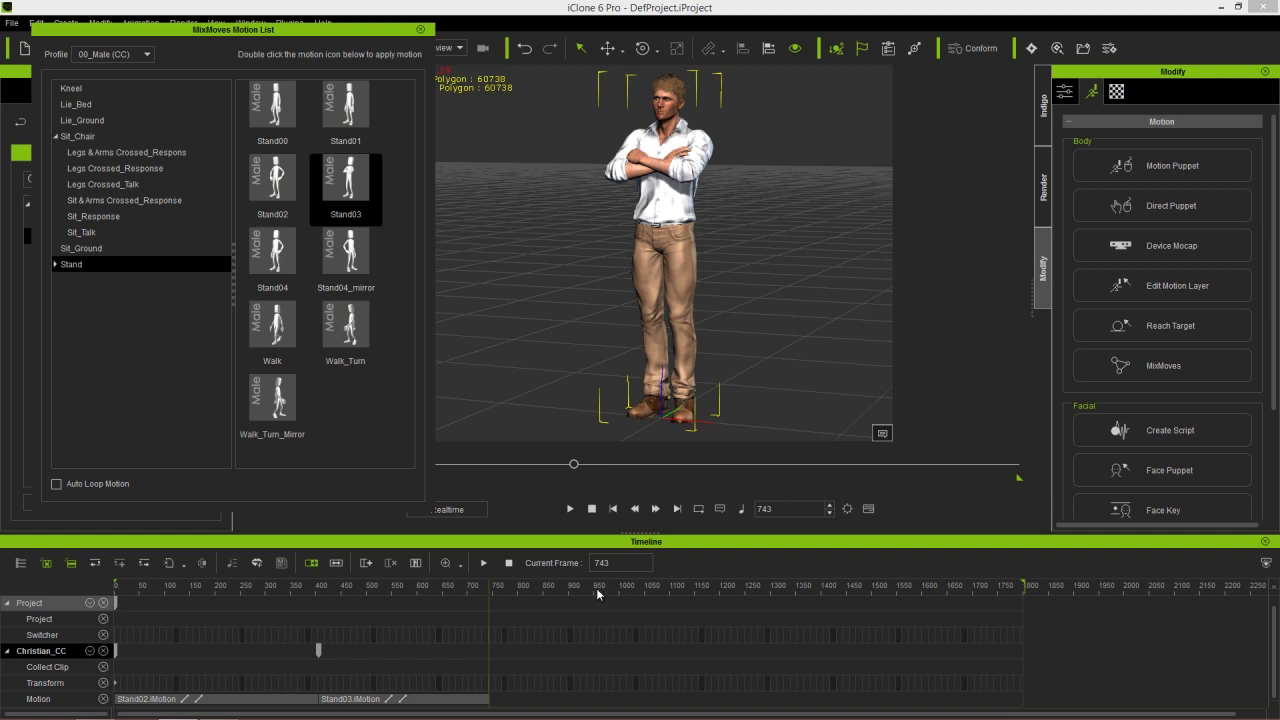
- Delete the unlooped Stand03 and Stand02 clips from Christian's Motion track
click(410, 702)
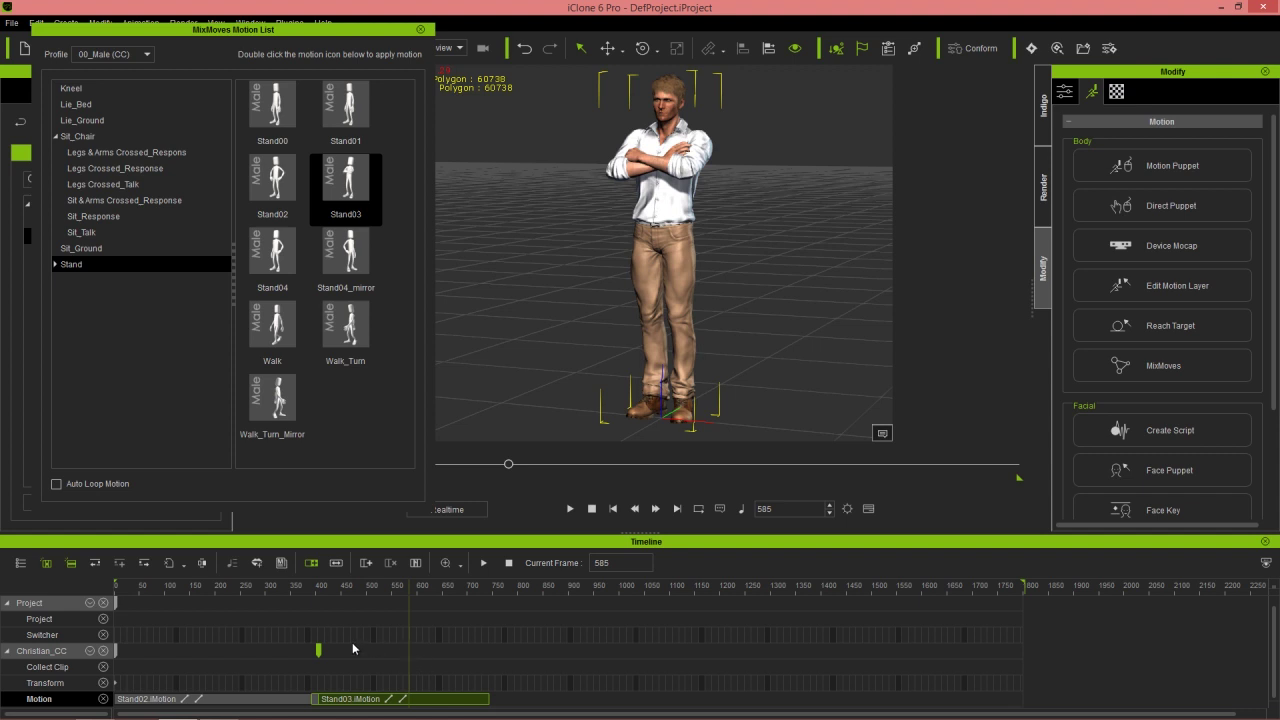
key(Delete)
click(248, 698)
key(Delete)
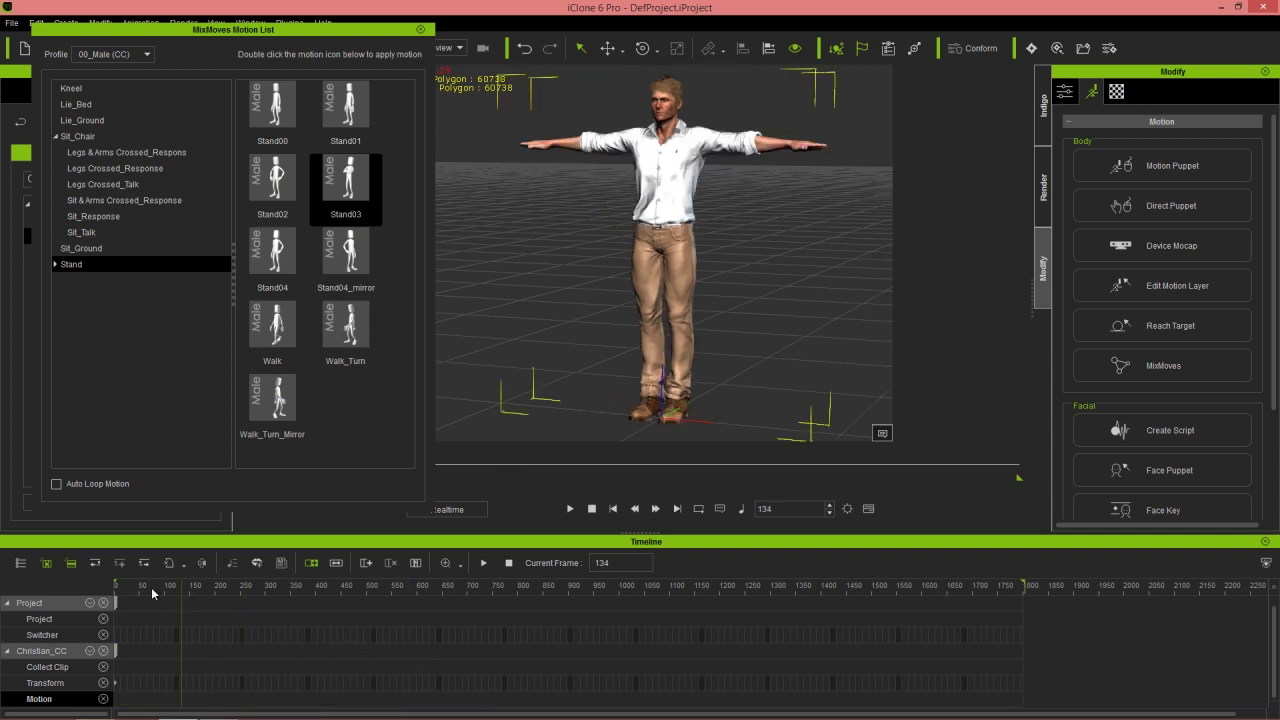
- Turn on Auto Loop Motion and apply Stand02 followed by Stand03 from the first frame, with playback paused at the end
click(97, 486)
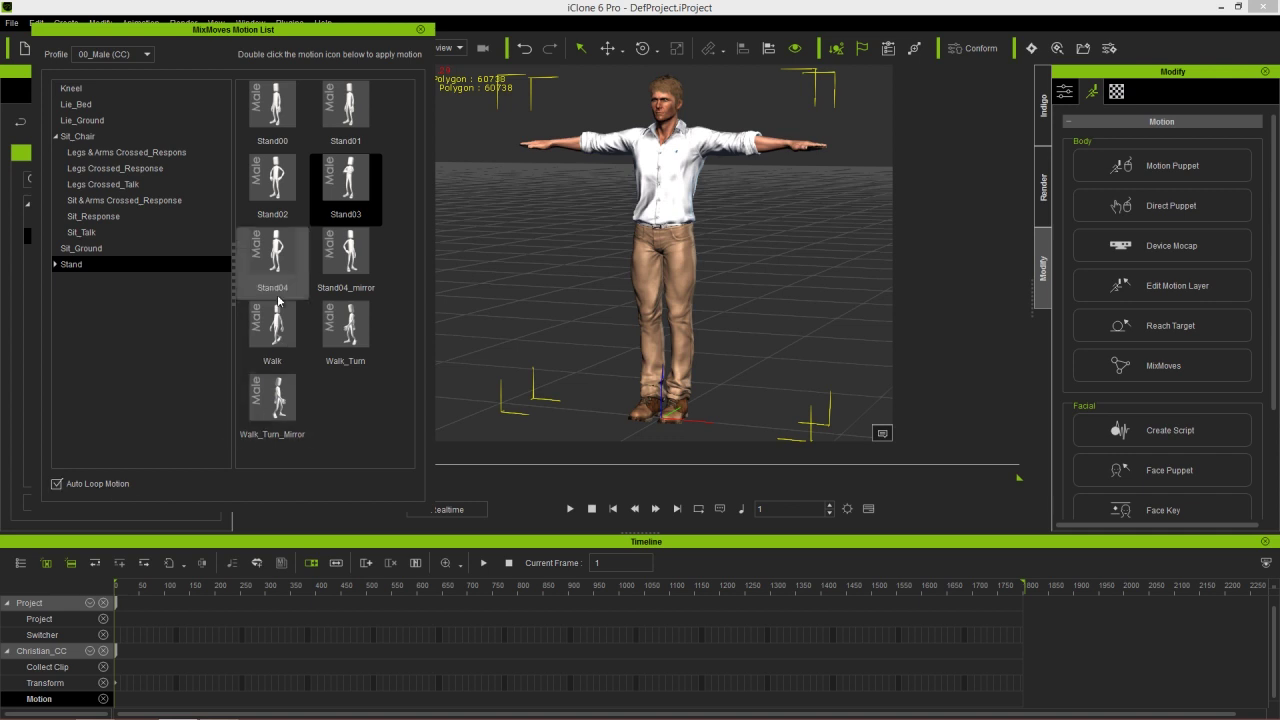
double_click(279, 188)
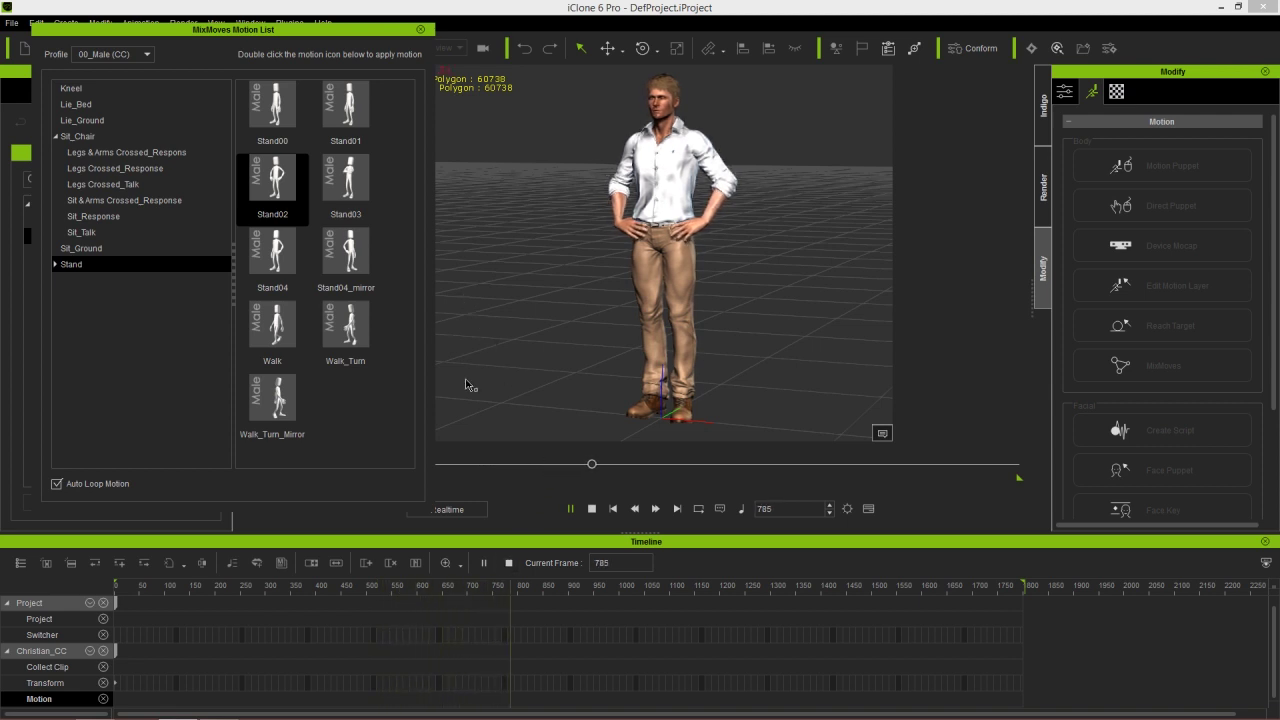
click(343, 190)
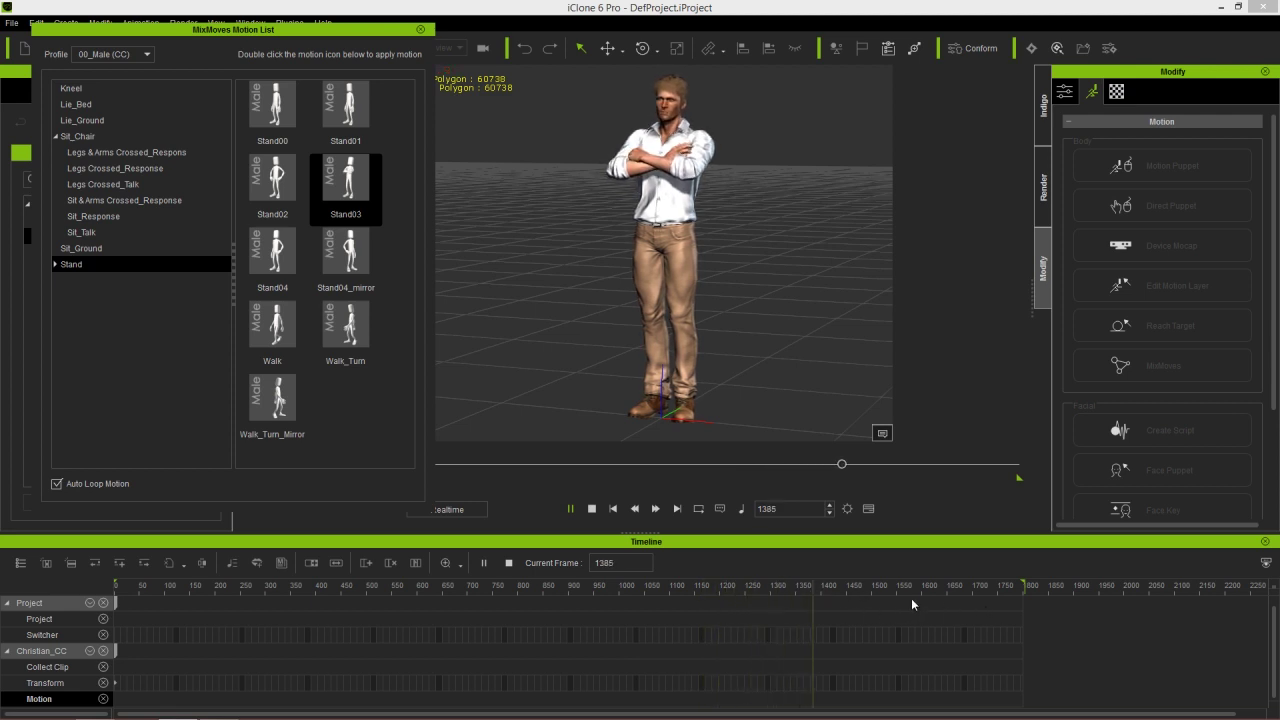
key(space)
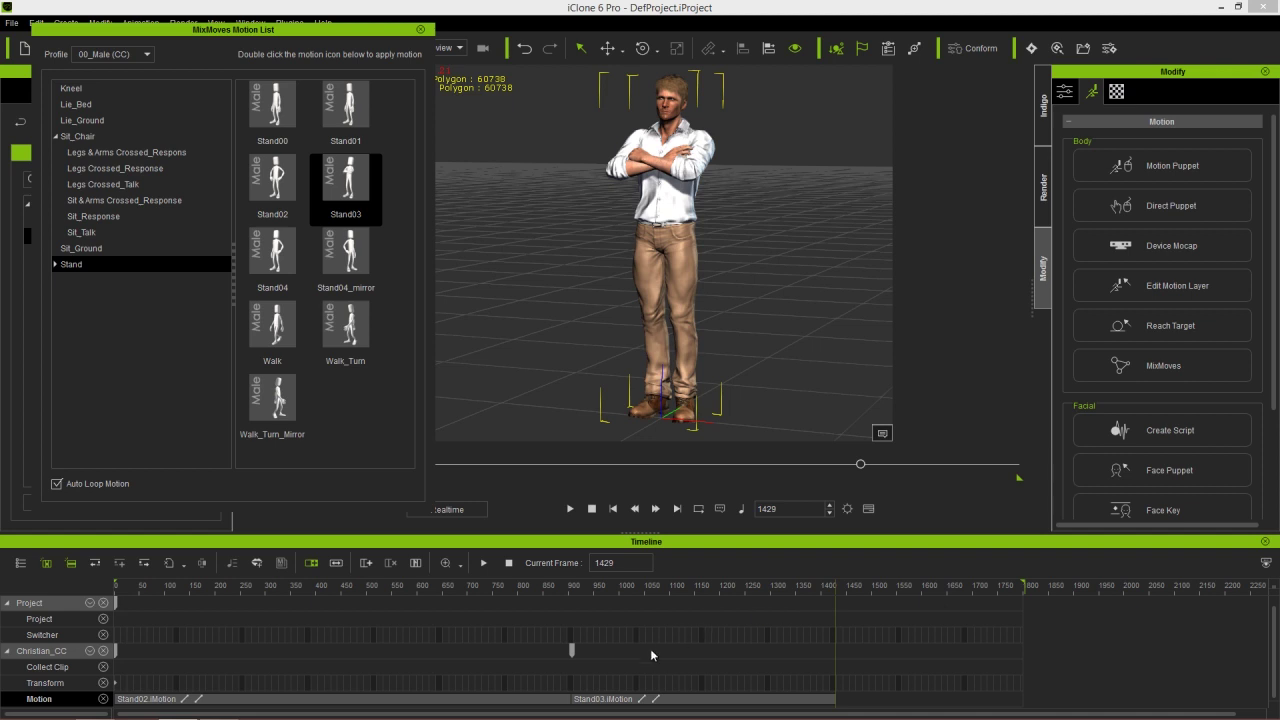
- Inspect the looped Stand02 and Stand03 clips in turn and scrub the timeline across their transition
click(410, 700)
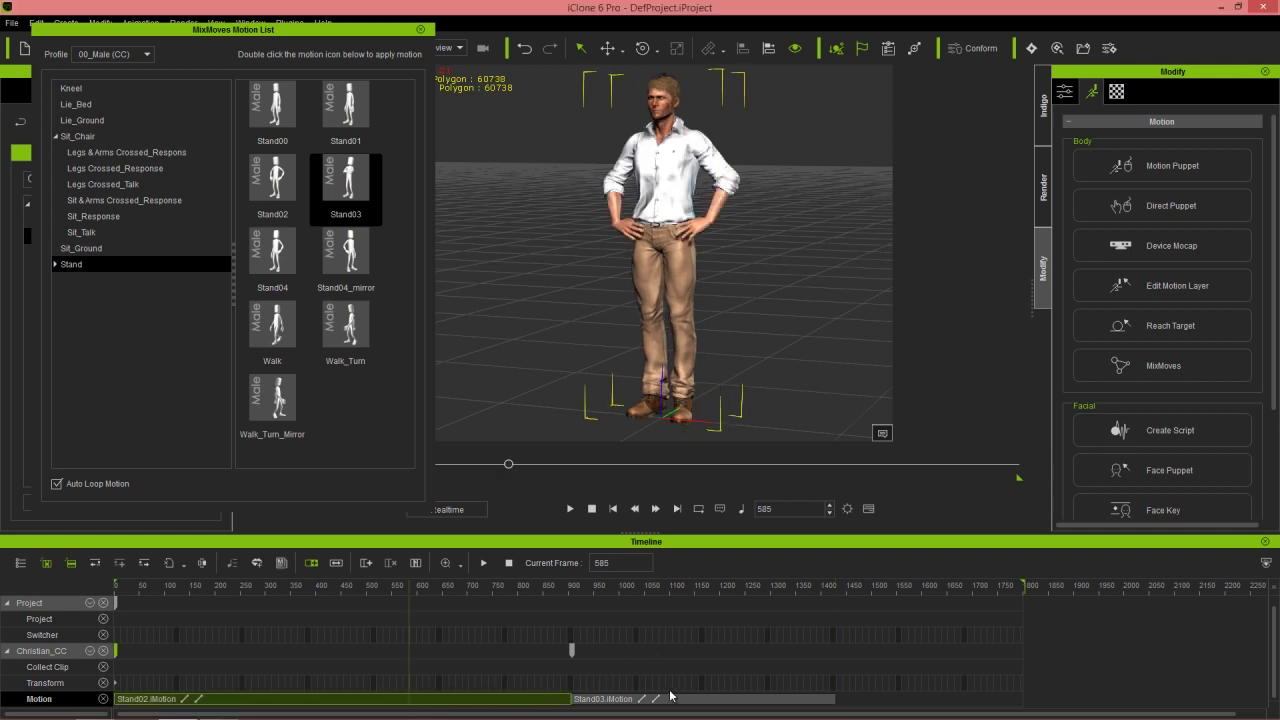
click(705, 700)
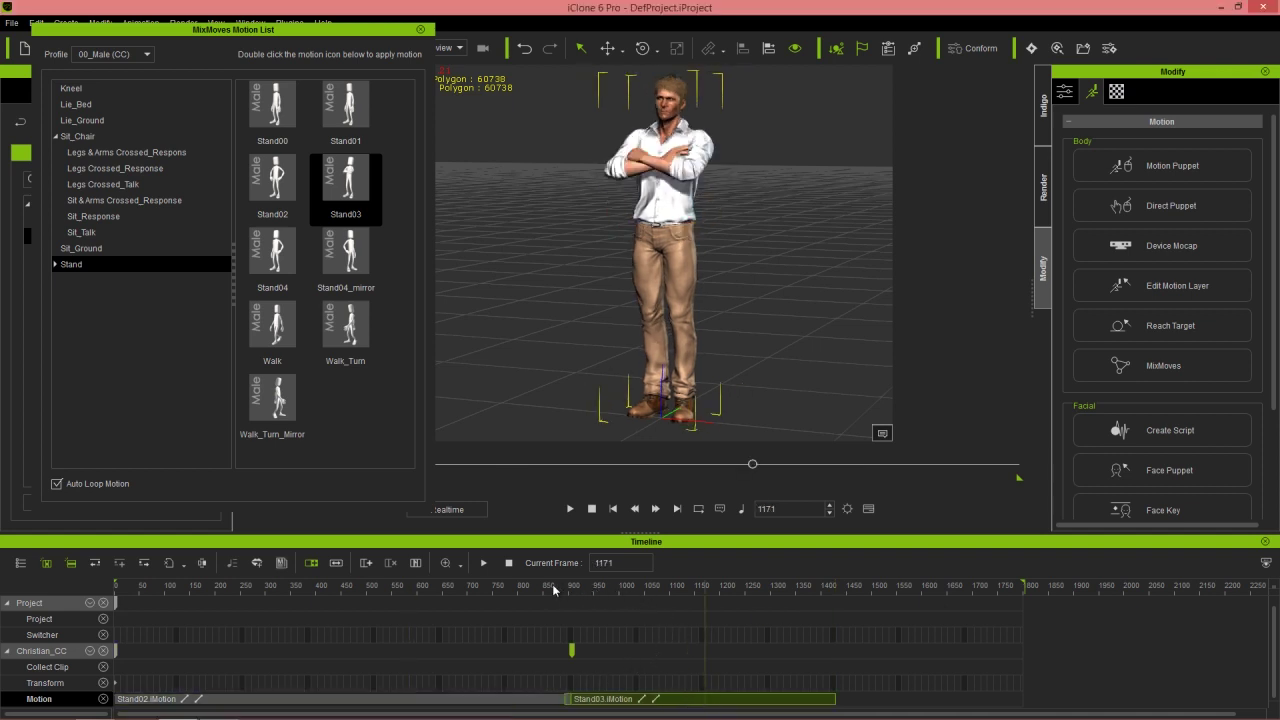
drag(541, 591, 680, 592)
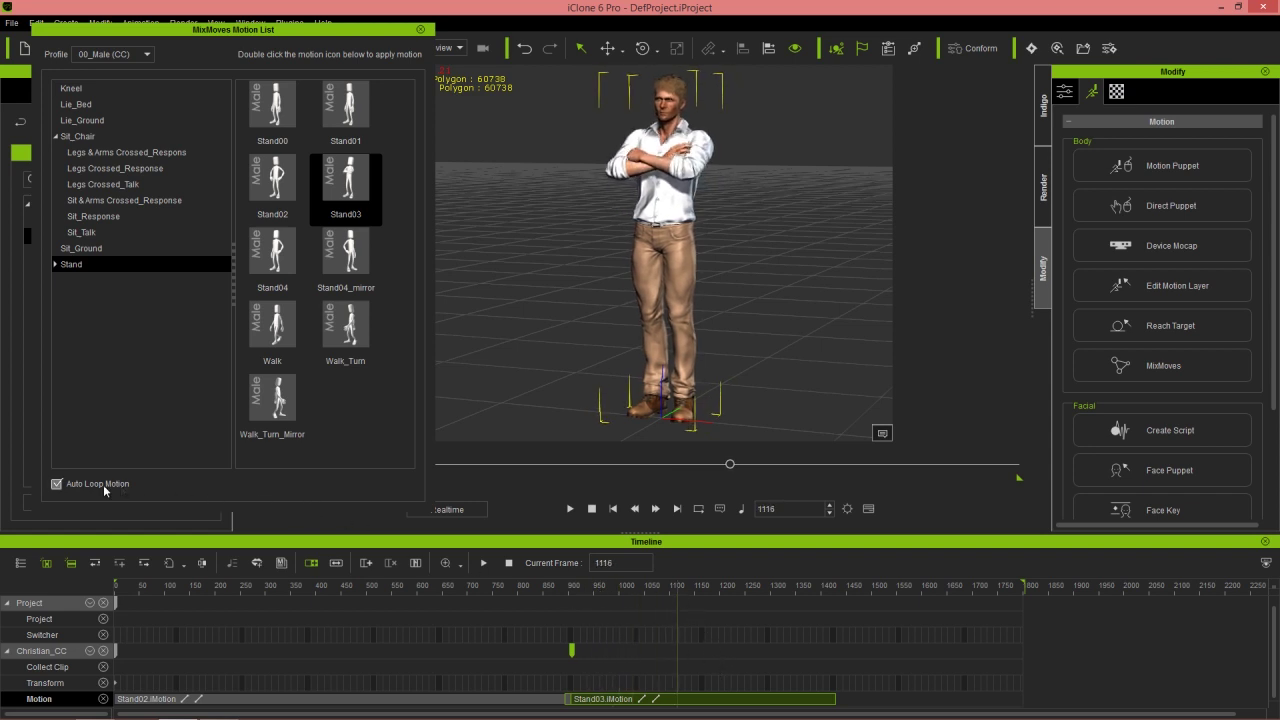
- Delete the looped Stand03 and Stand02 clips from Christian's Motion track and return to the first frame
click(740, 700)
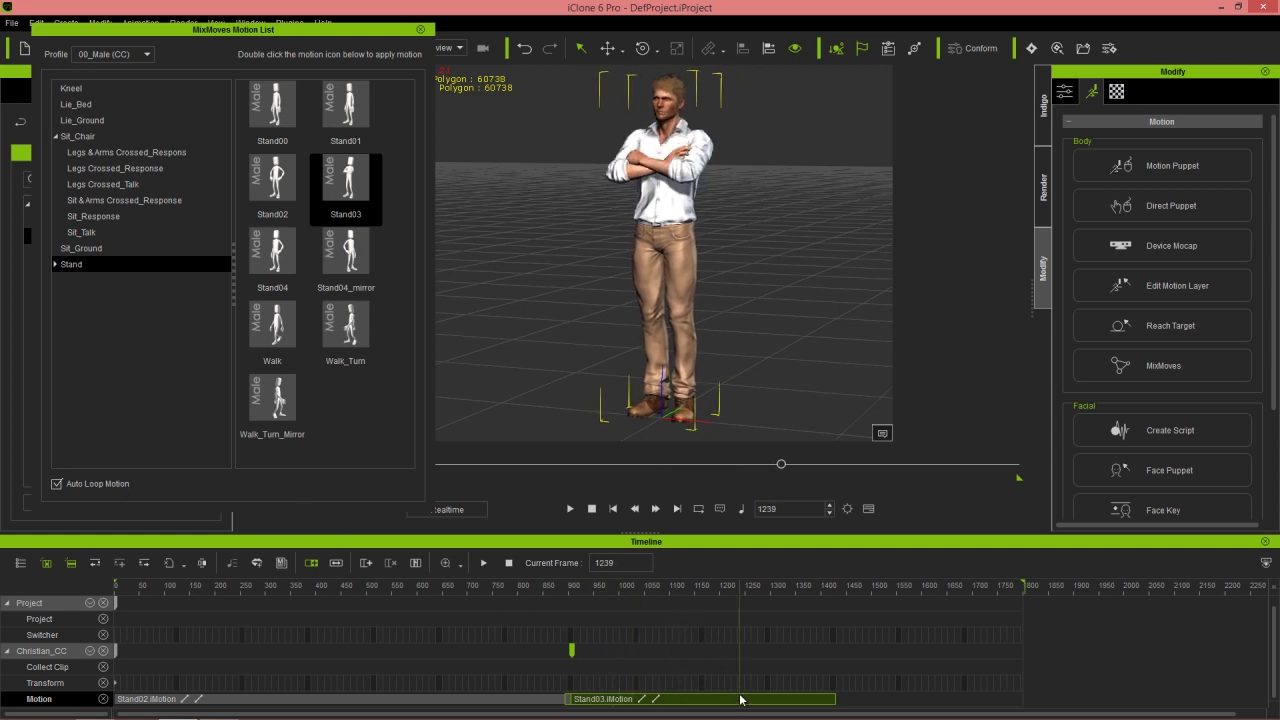
key(Delete)
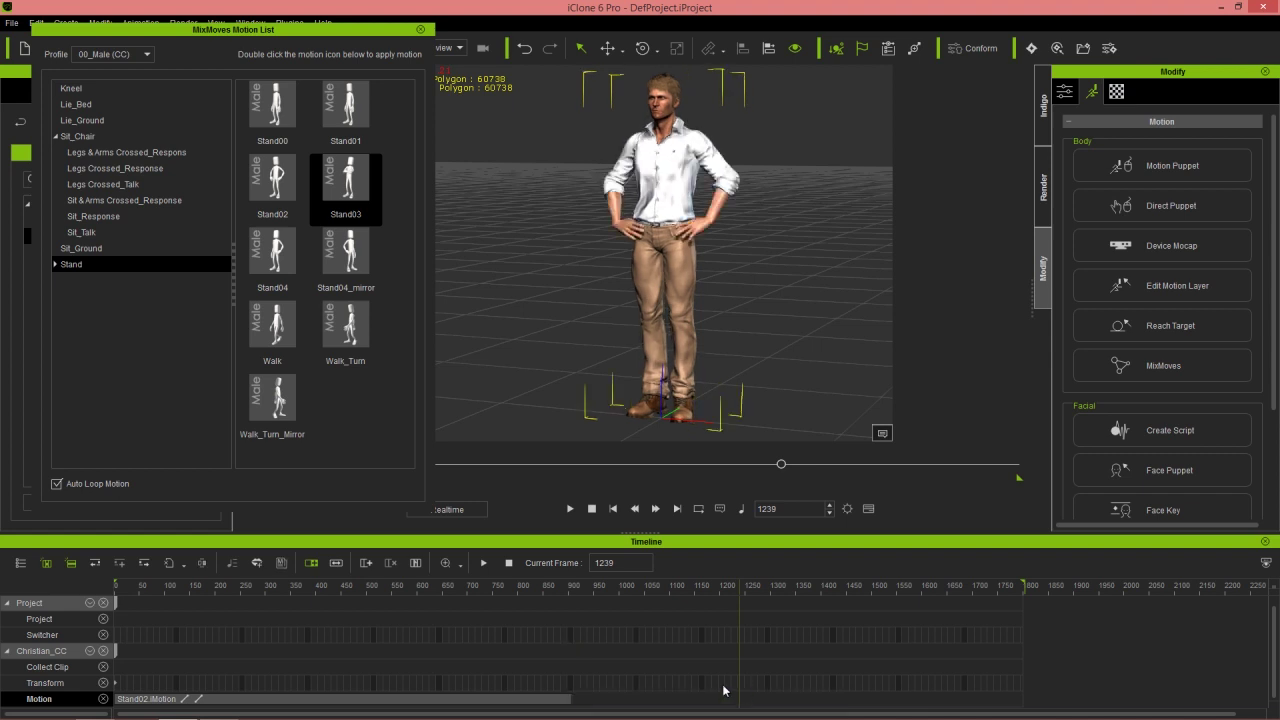
click(535, 700)
key(Delete)
click(191, 589)
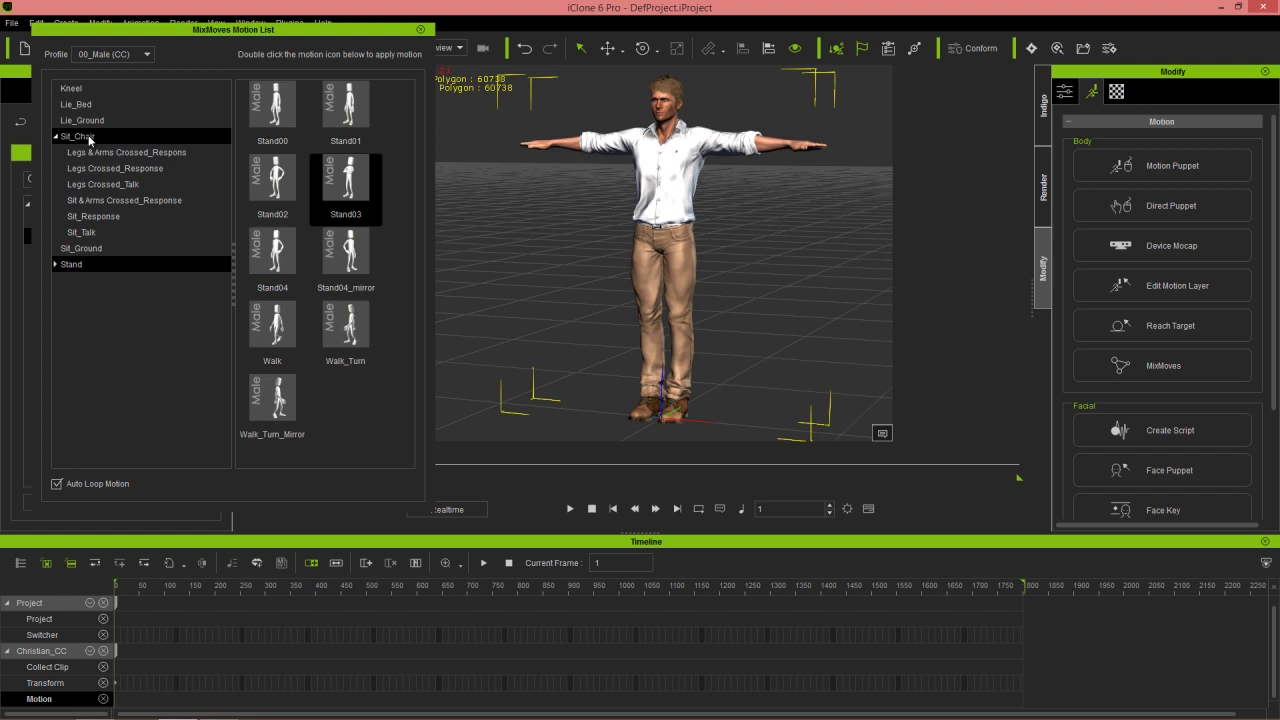
- Apply SitC04A_T_01 followed by SitC04A_T_01_Mirror from the Legs Crossed_Talk category to Christian, and stop the playback
click(117, 189)
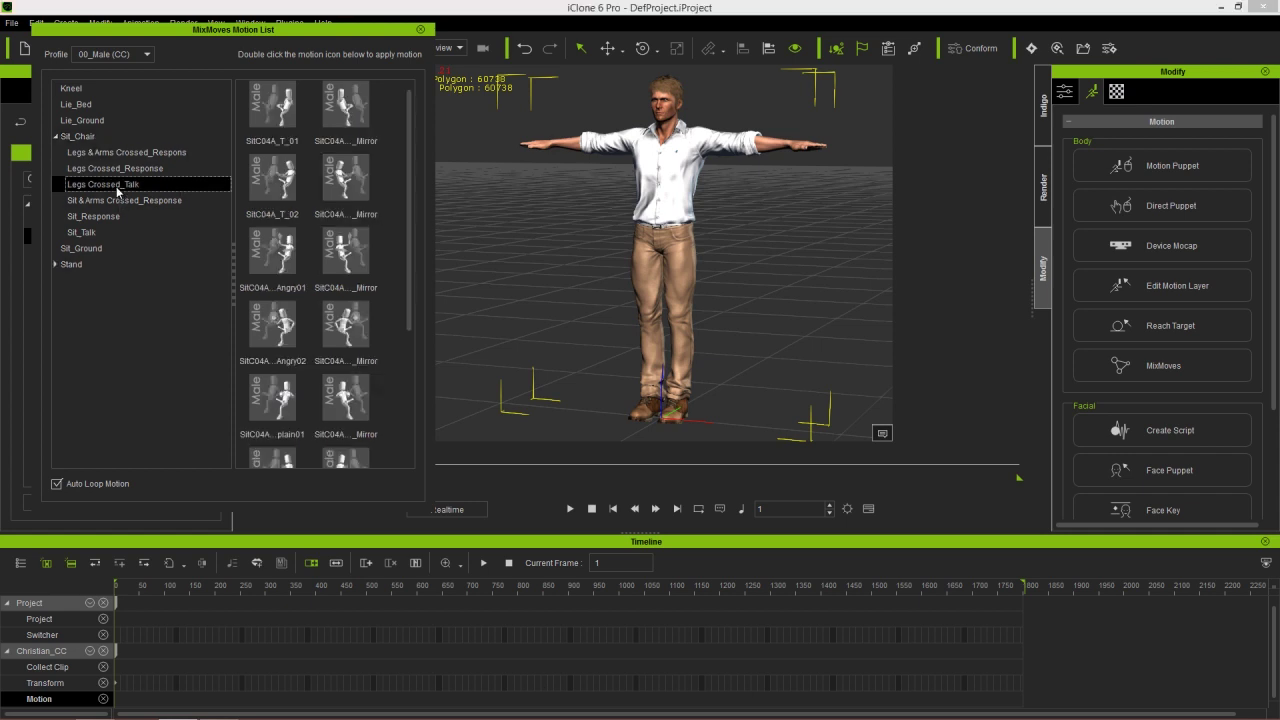
double_click(277, 105)
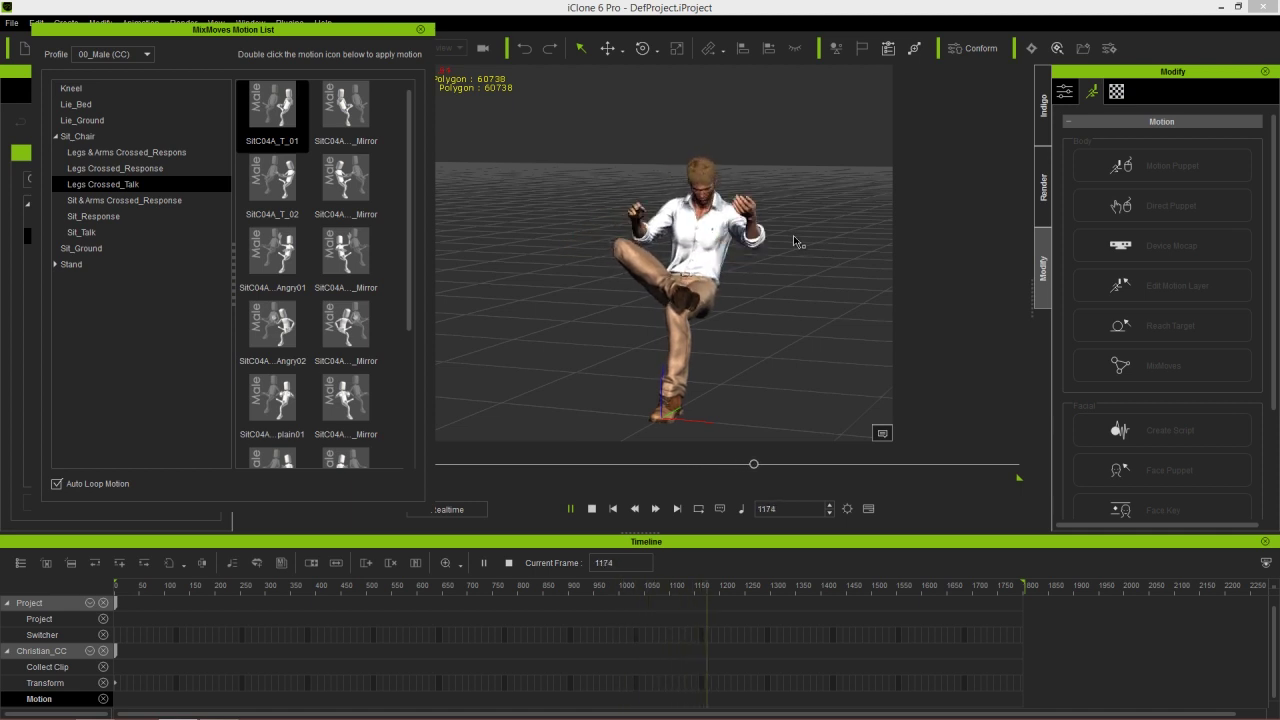
click(342, 113)
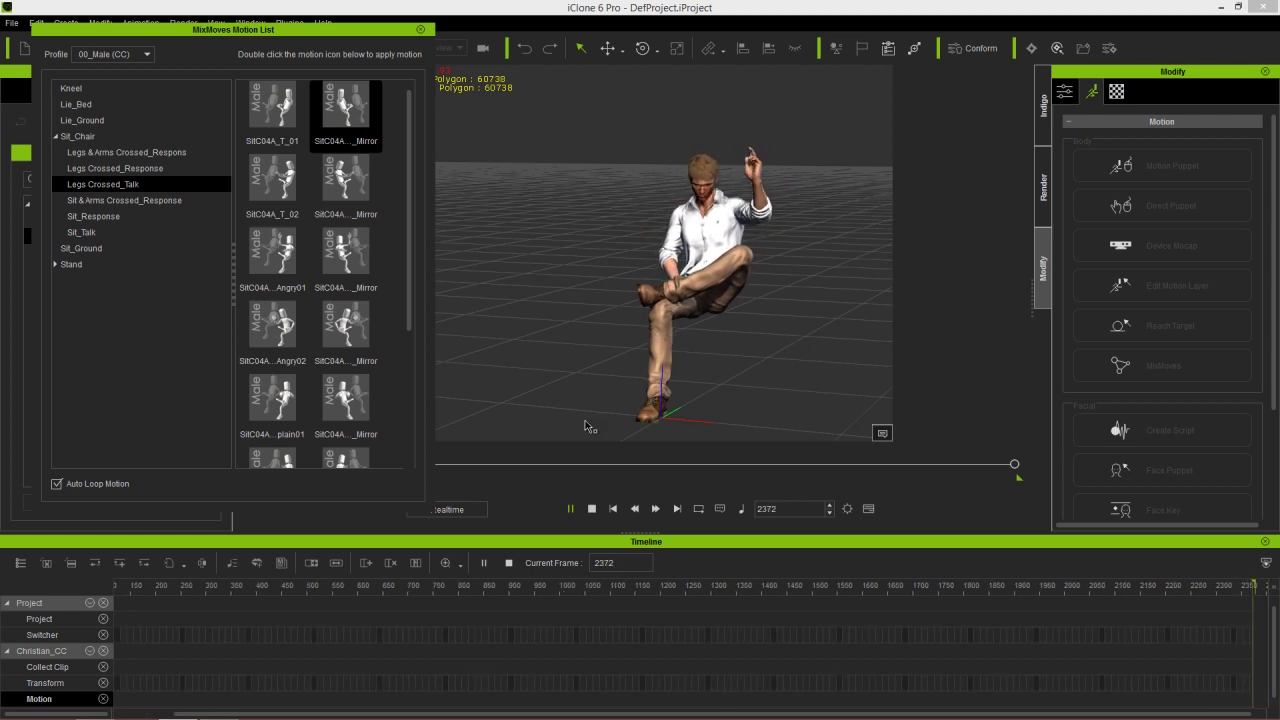
click(591, 508)
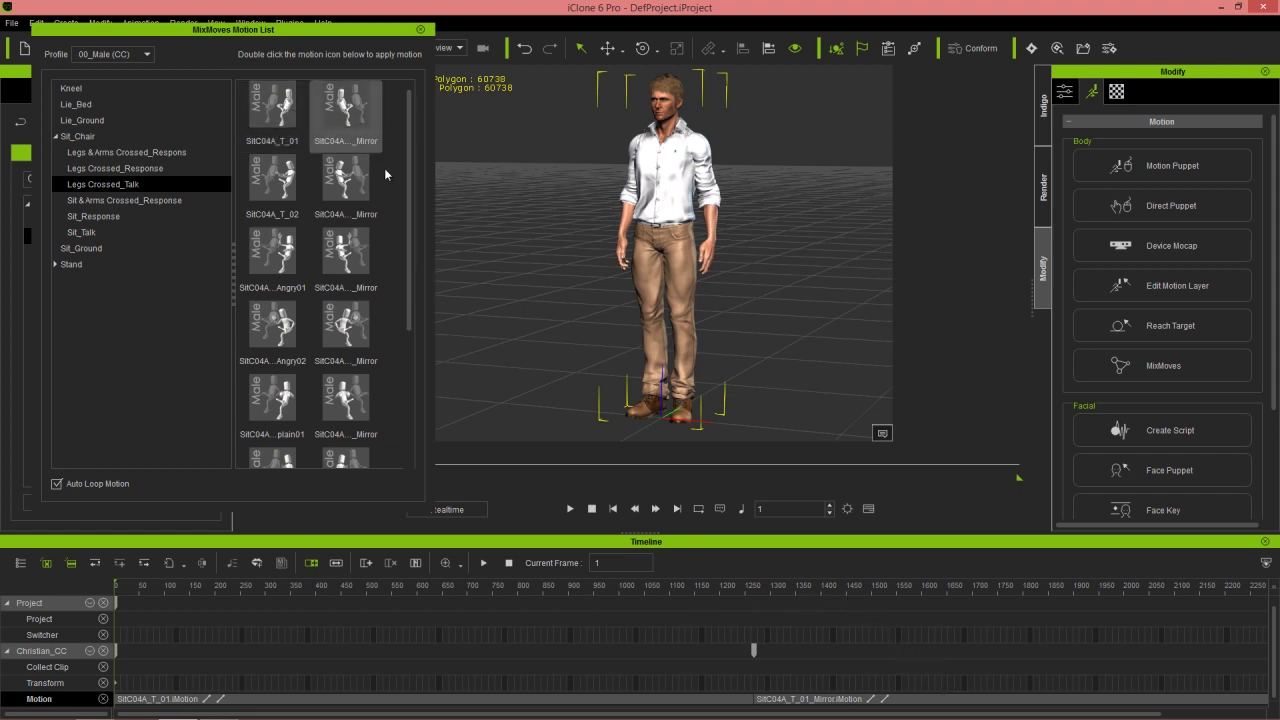
- Delete the SitC04A_T_01_Mirror and SitC04A_T_01 clips from the Motion track and return to the first frame
click(940, 700)
key(Delete)
click(693, 700)
key(Delete)
drag(190, 587, 97, 590)
- Try Kneel01 from the Kneel category on Christian, then delete its clip and return to the timeline's start
click(93, 88)
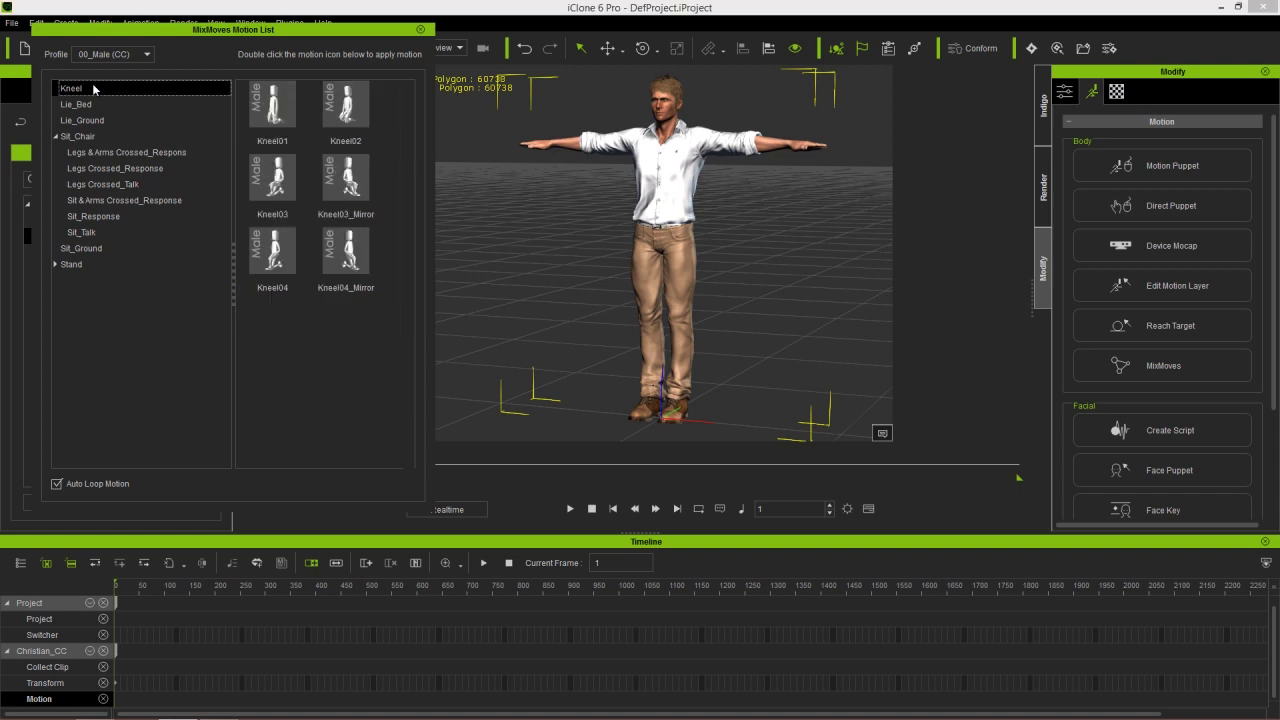
double_click(281, 111)
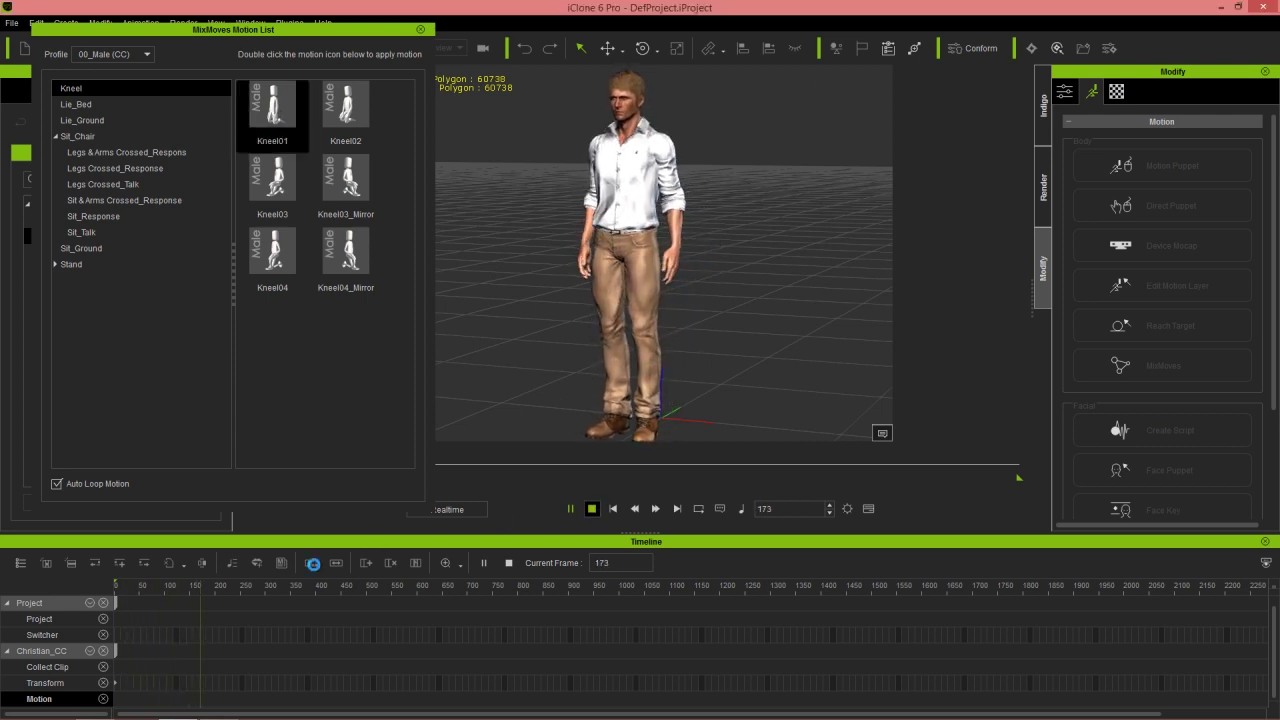
click(591, 508)
click(153, 699)
key(Delete)
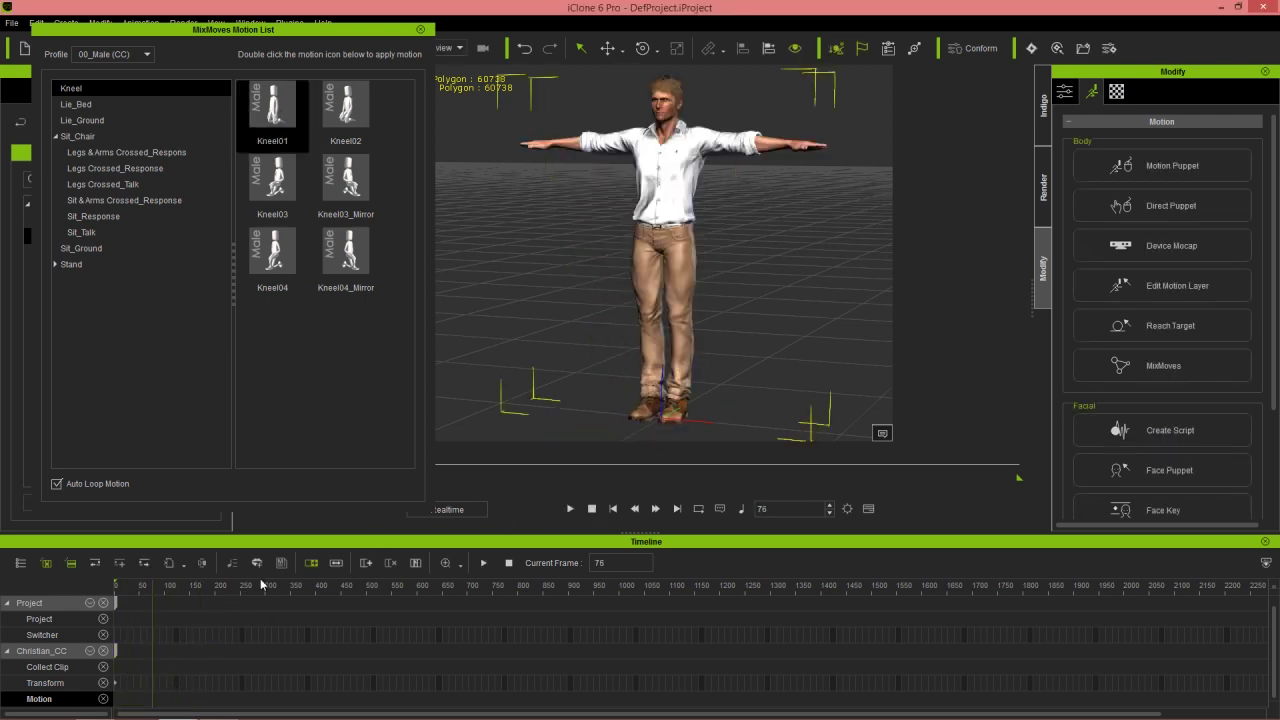
click(130, 590)
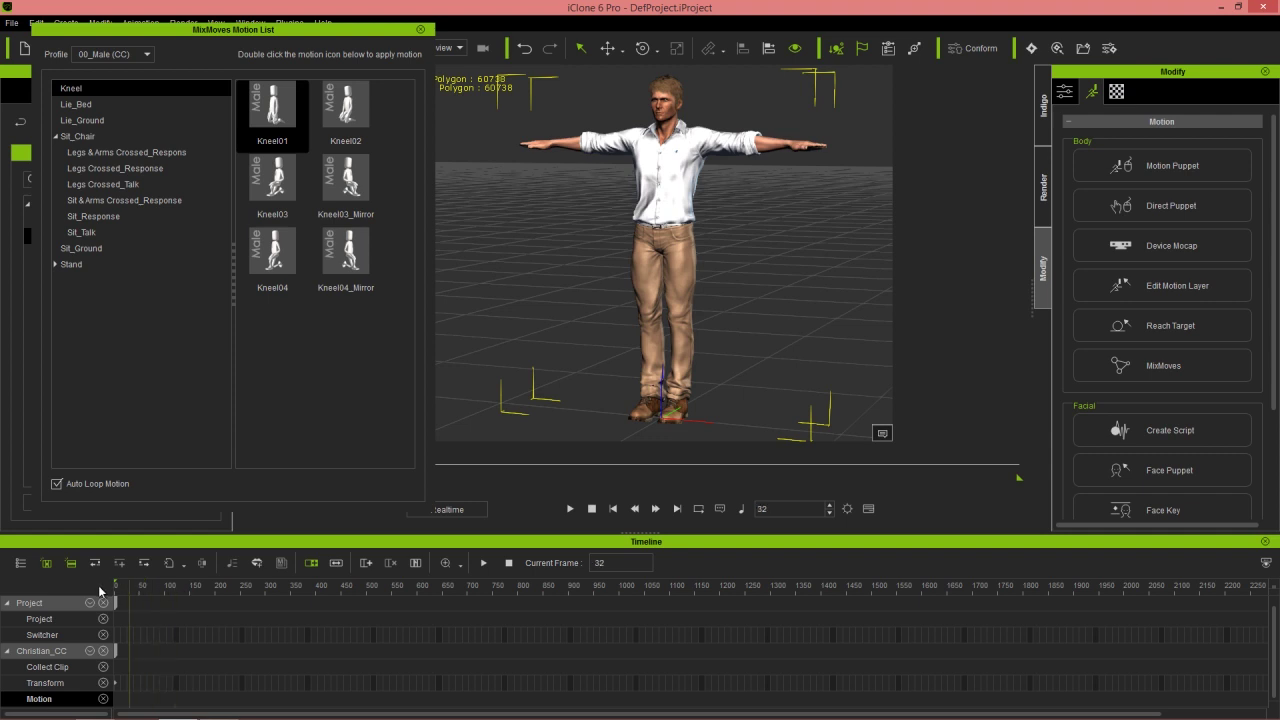
- Apply the auto-looped Kneel01 motion to Christian from the first frame, then stop the playback and close the motion list
double_click(274, 108)
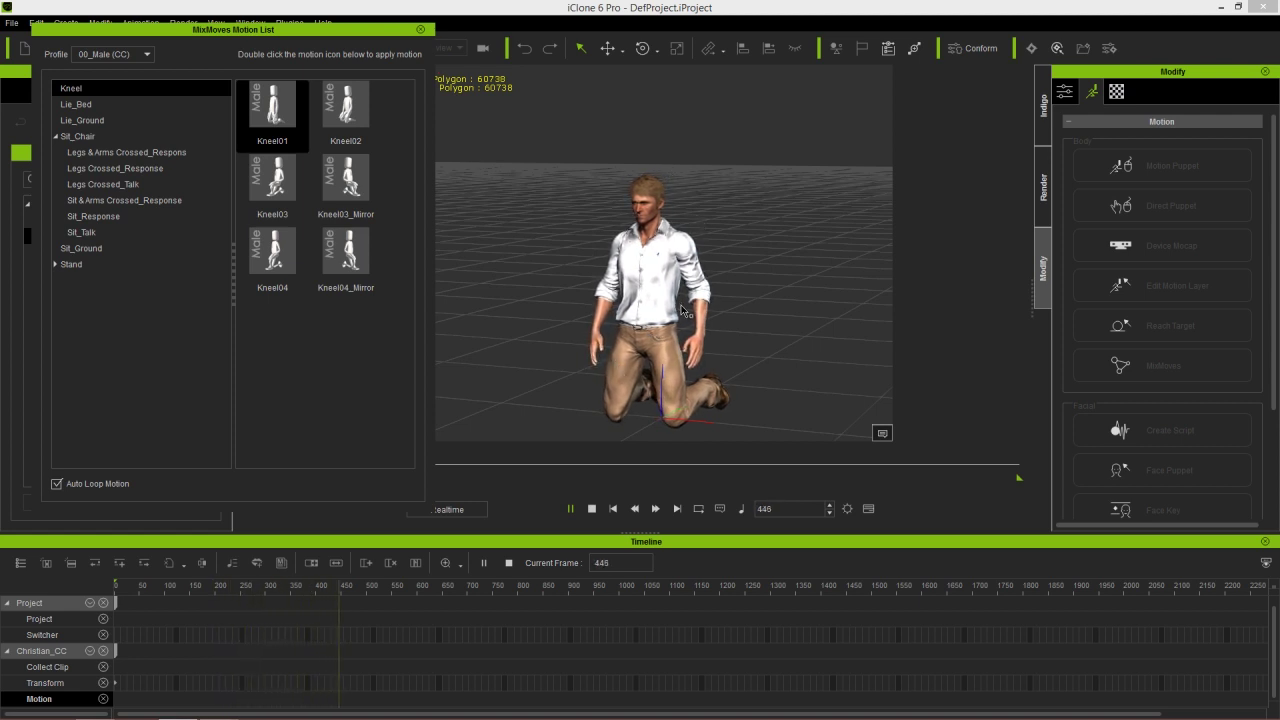
scroll(717, 348, up, 5)
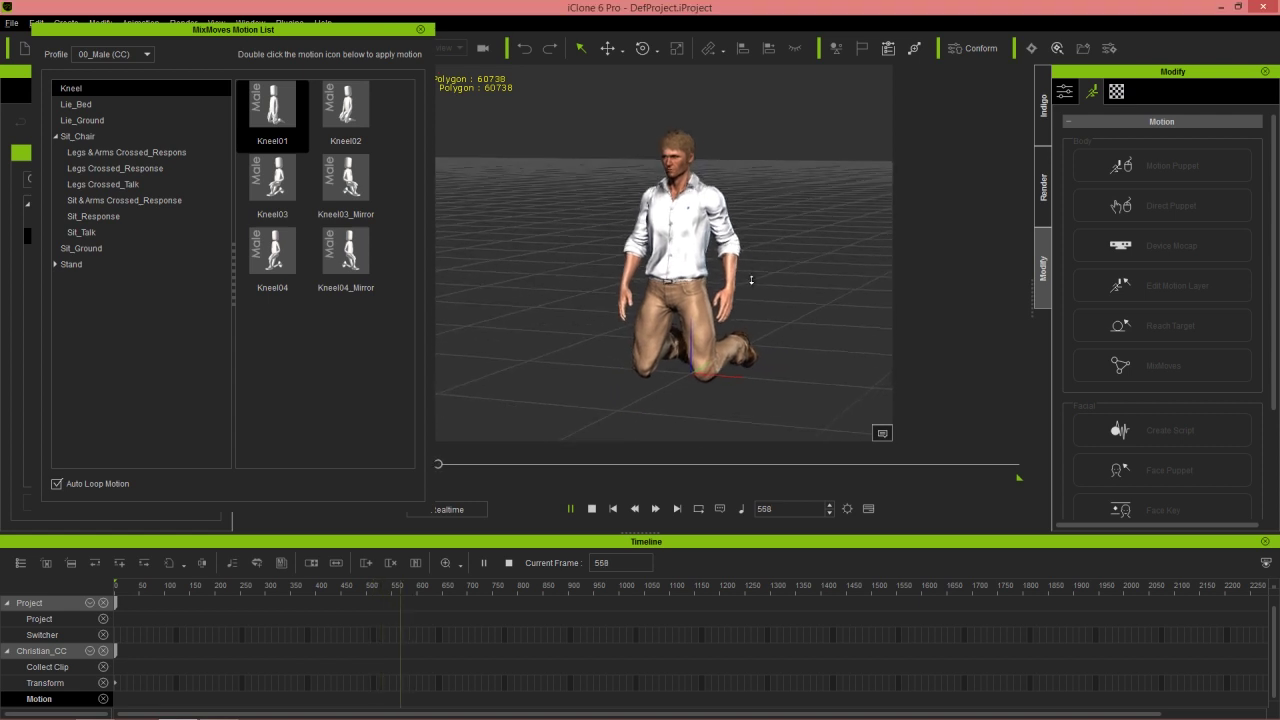
right_drag(808, 229, 699, 251)
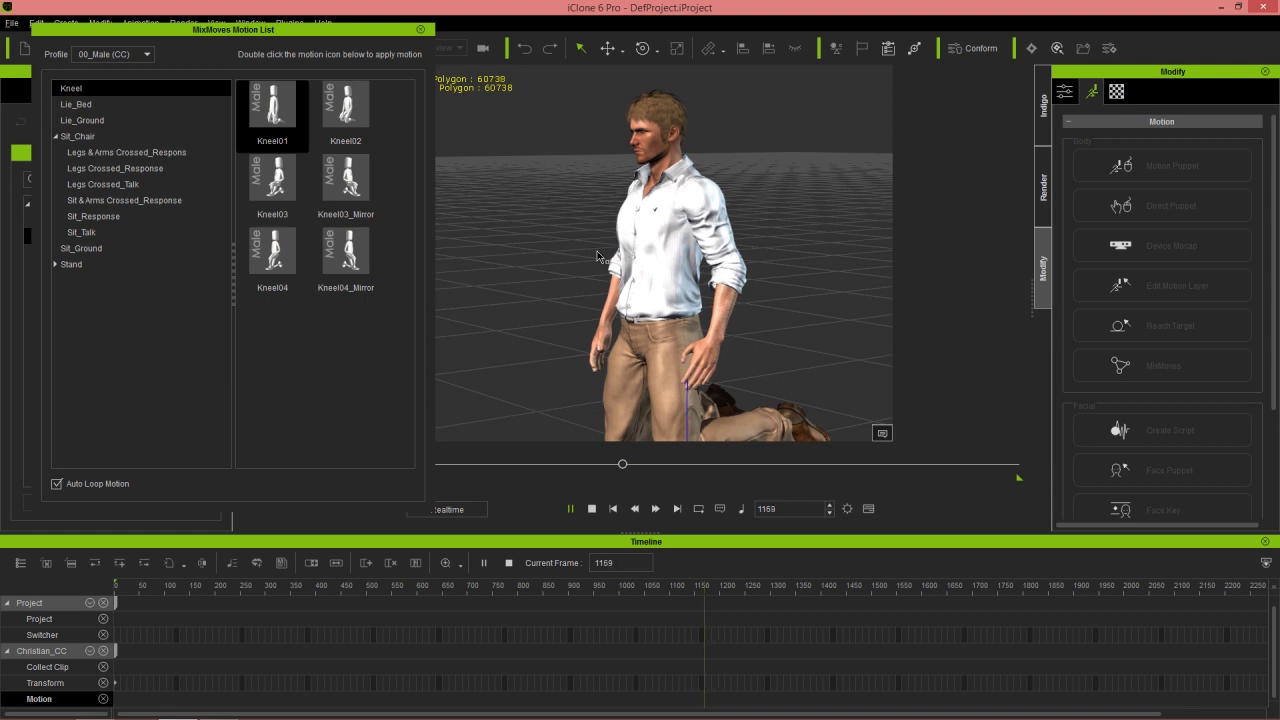
click(593, 508)
click(420, 29)
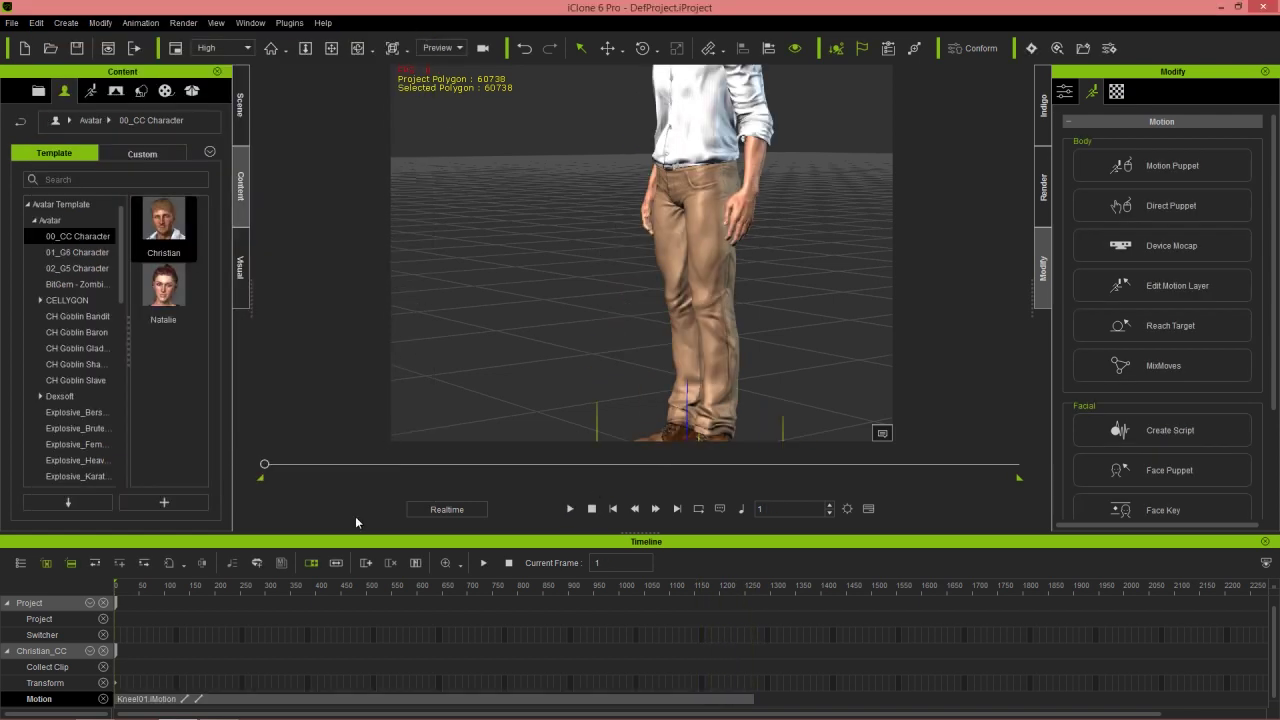
- Delete the auto-looped Kneel01 clip from Christian's Motion track and return to the first frame
click(256, 692)
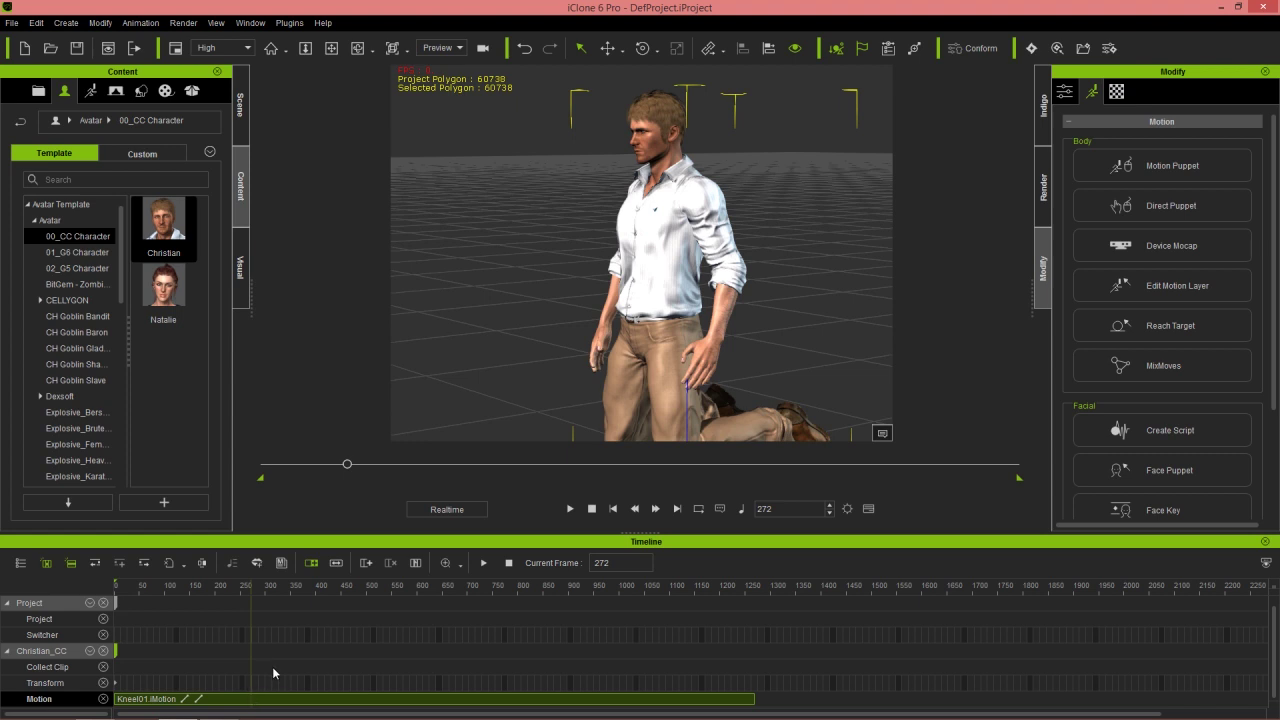
drag(190, 593, 116, 590)
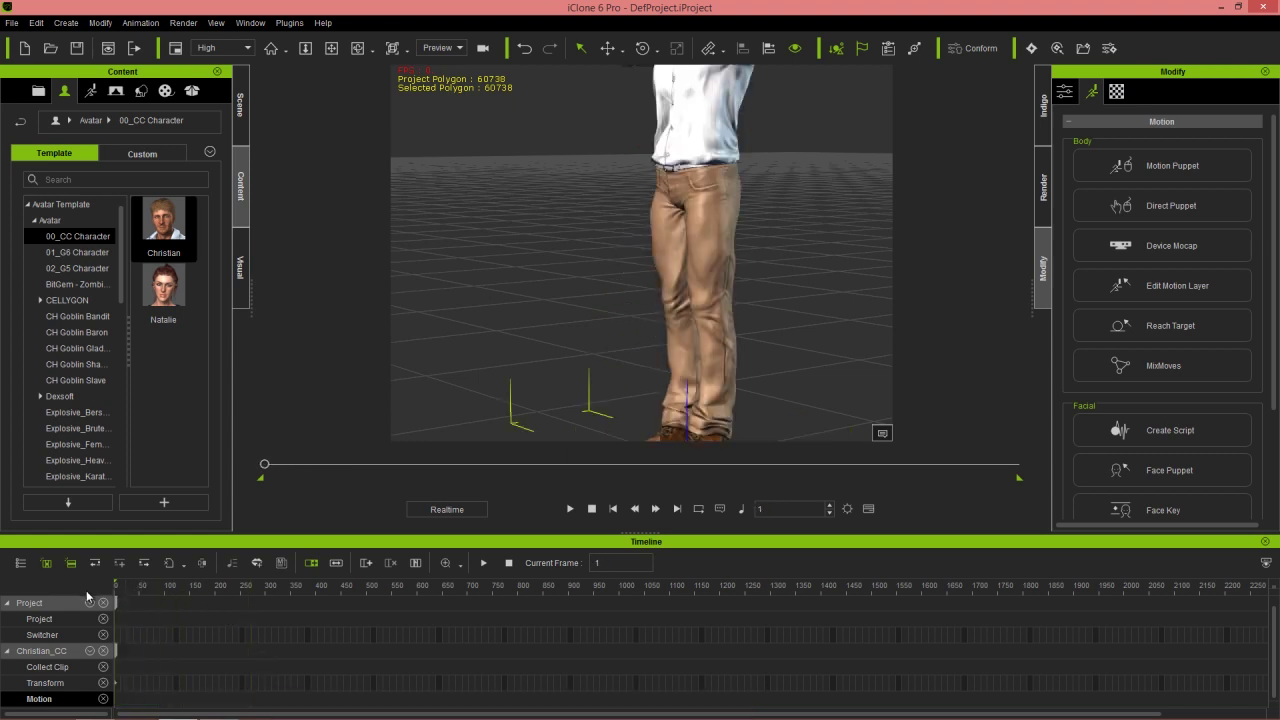
- Lower Christian's hips into a kneeling pose with Edit Motion Layer in Full Body keying mode, and close the editor
scroll(763, 140, down, 3)
right_drag(763, 140, 680, 266)
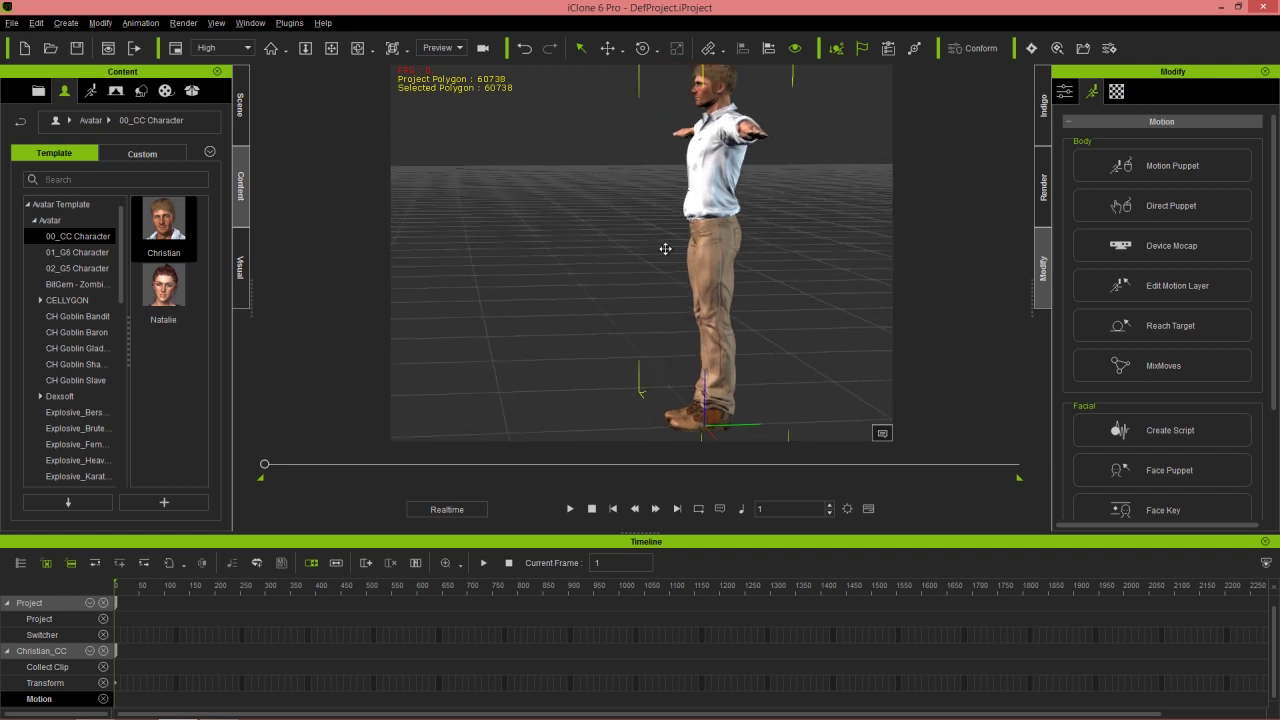
click(728, 250)
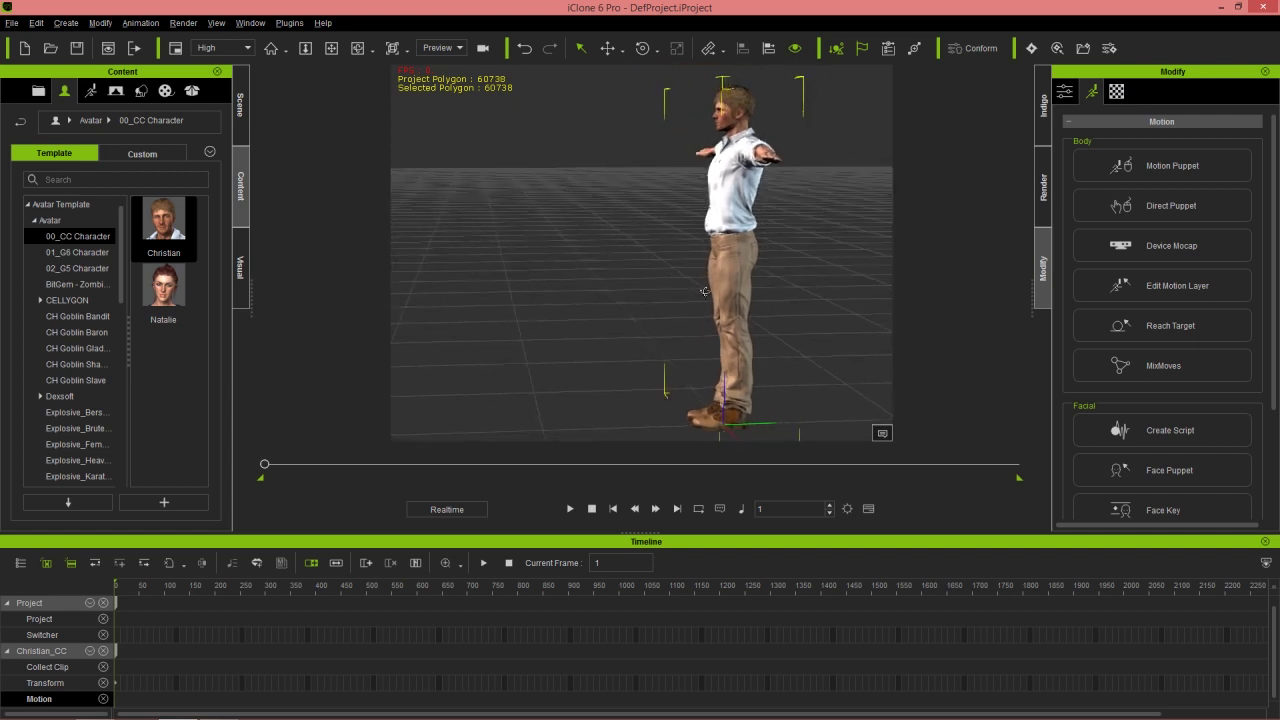
click(1147, 300)
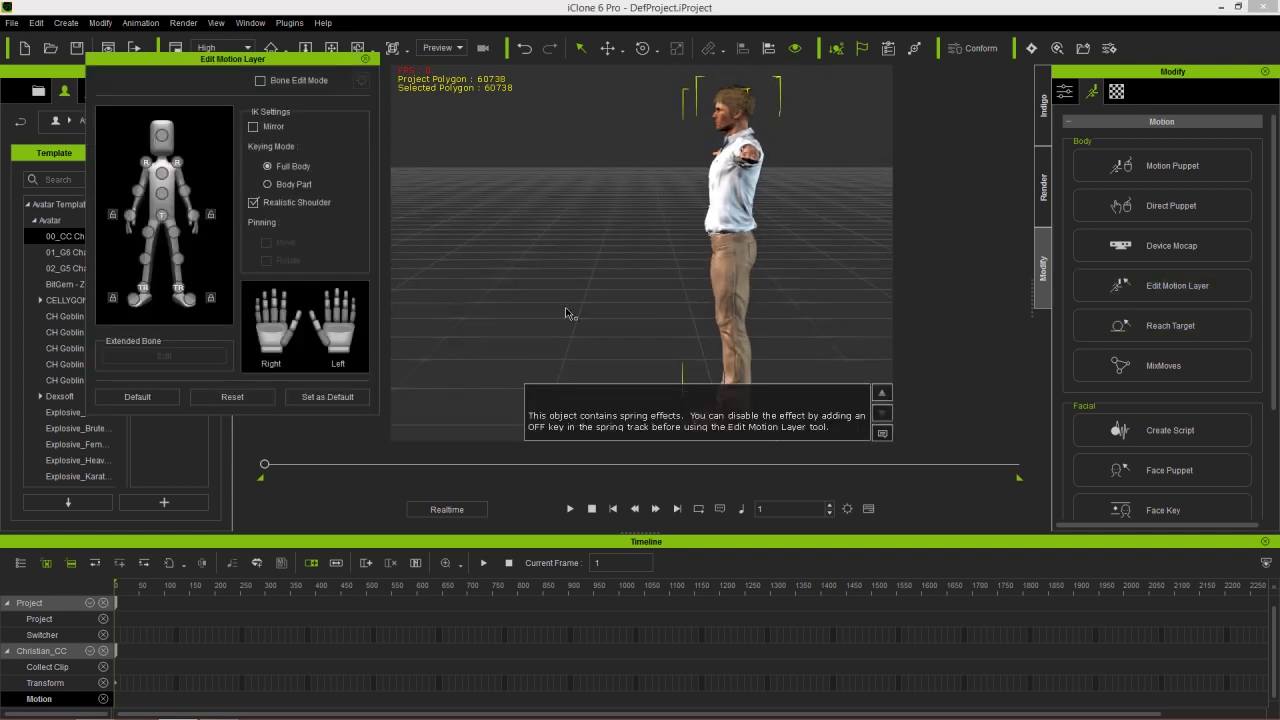
click(161, 216)
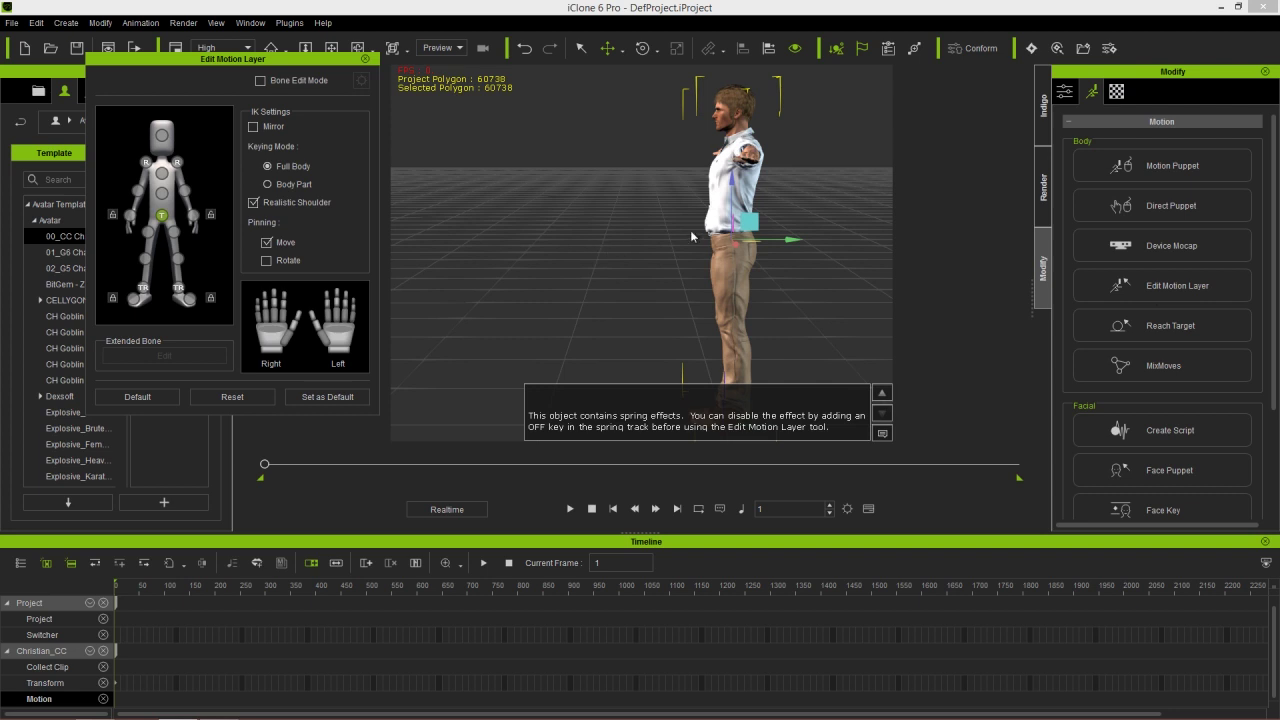
drag(760, 223, 673, 318)
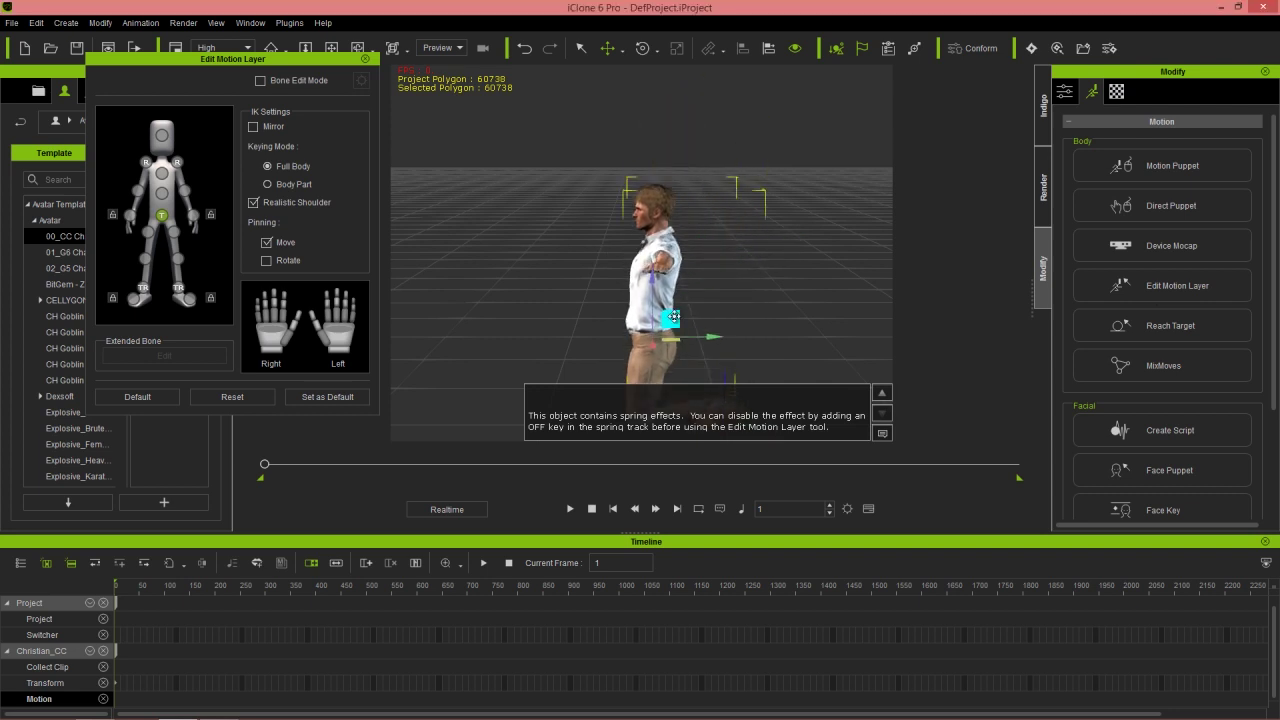
right_drag(571, 287, 700, 292)
click(365, 59)
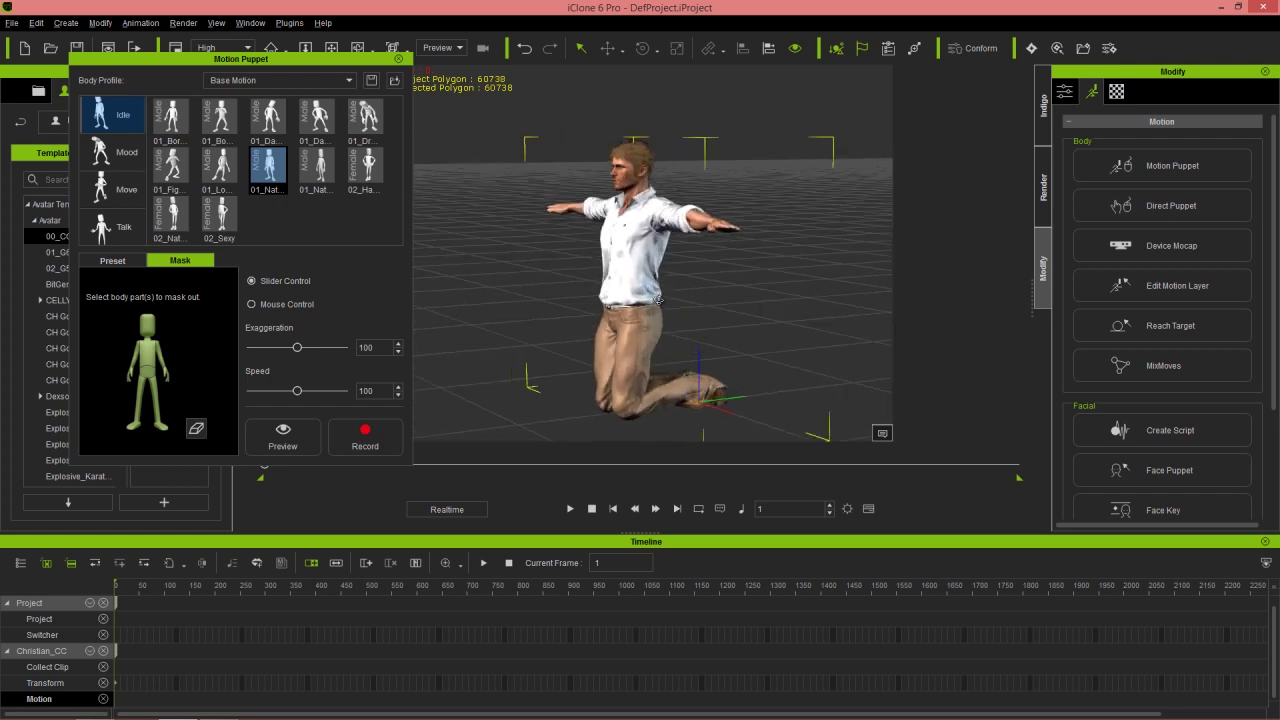
- Preview a male 01_Nat idle motion in Motion Puppet with the hips and legs masked out and Exaggeration at 57, and close the puppet tool
click(234, 172)
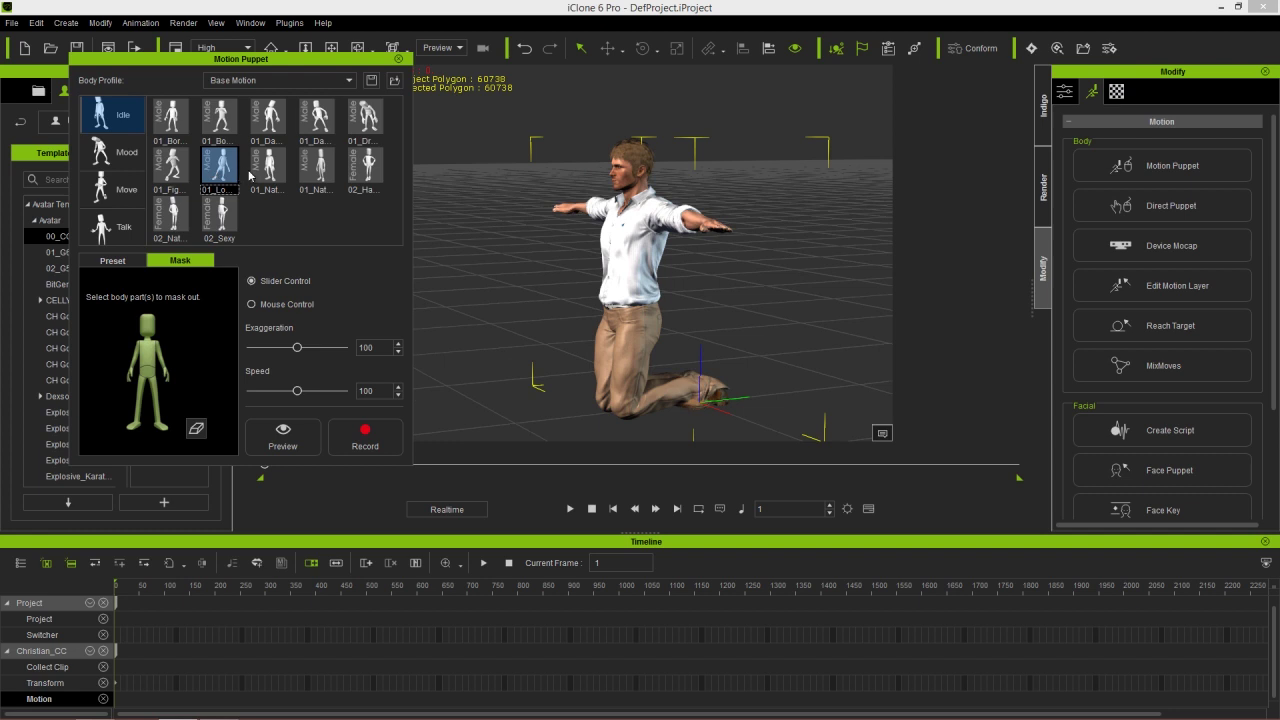
click(266, 172)
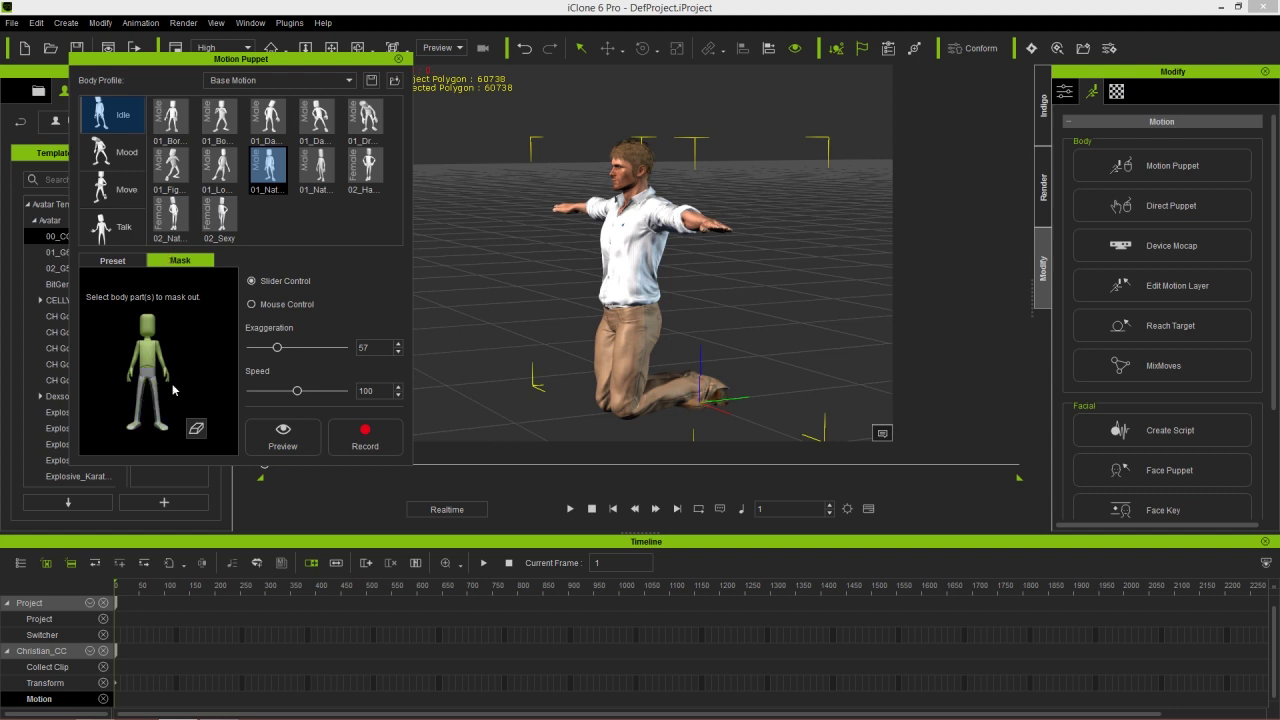
key(space)
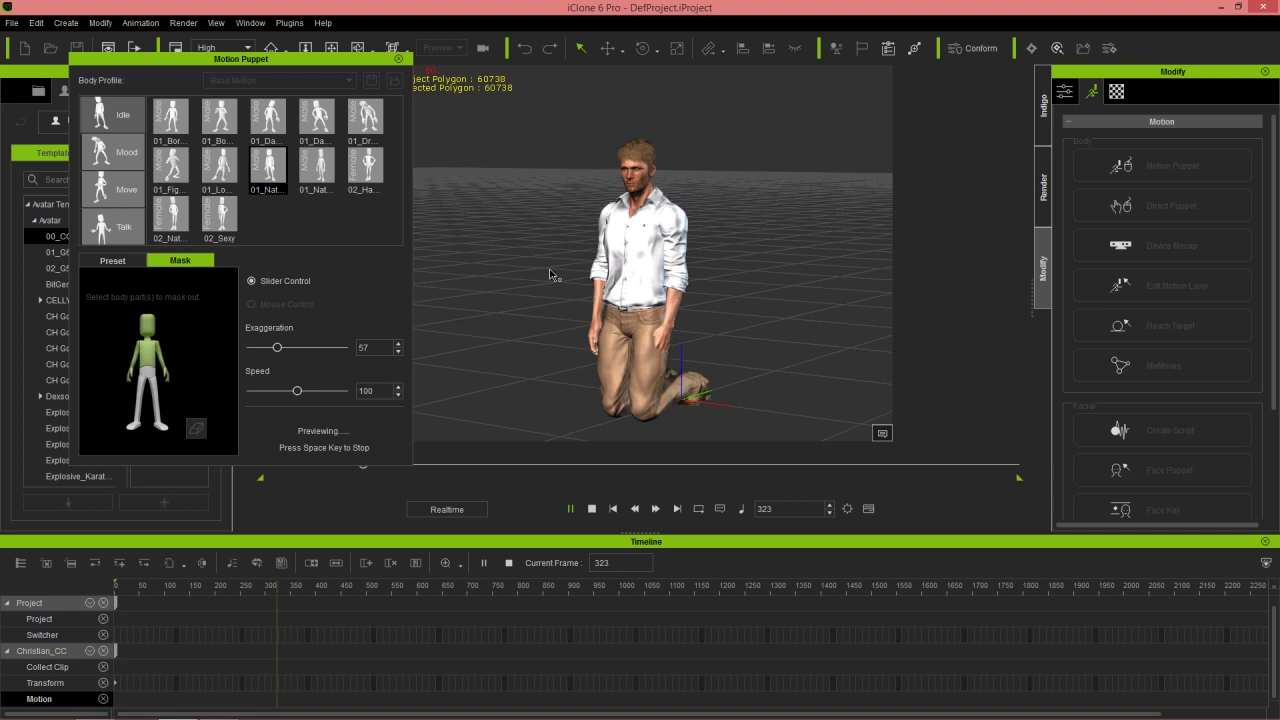
right_drag(765, 268, 402, 305)
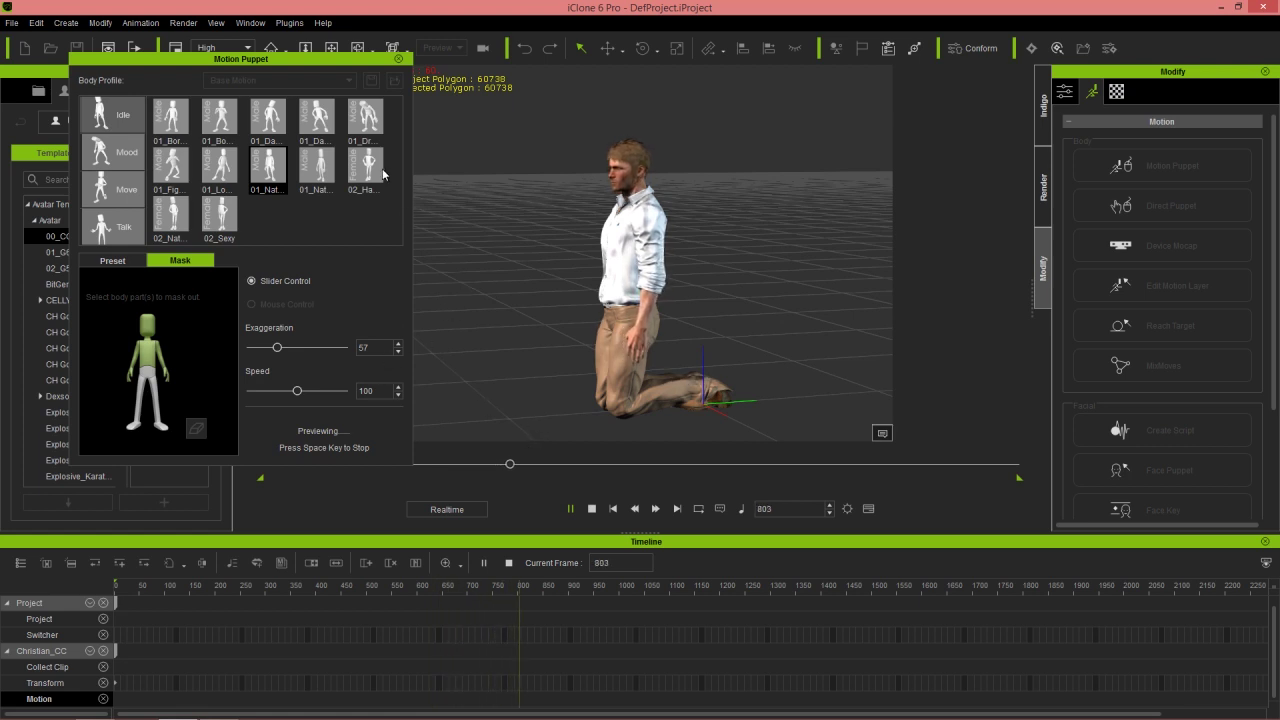
key(space)
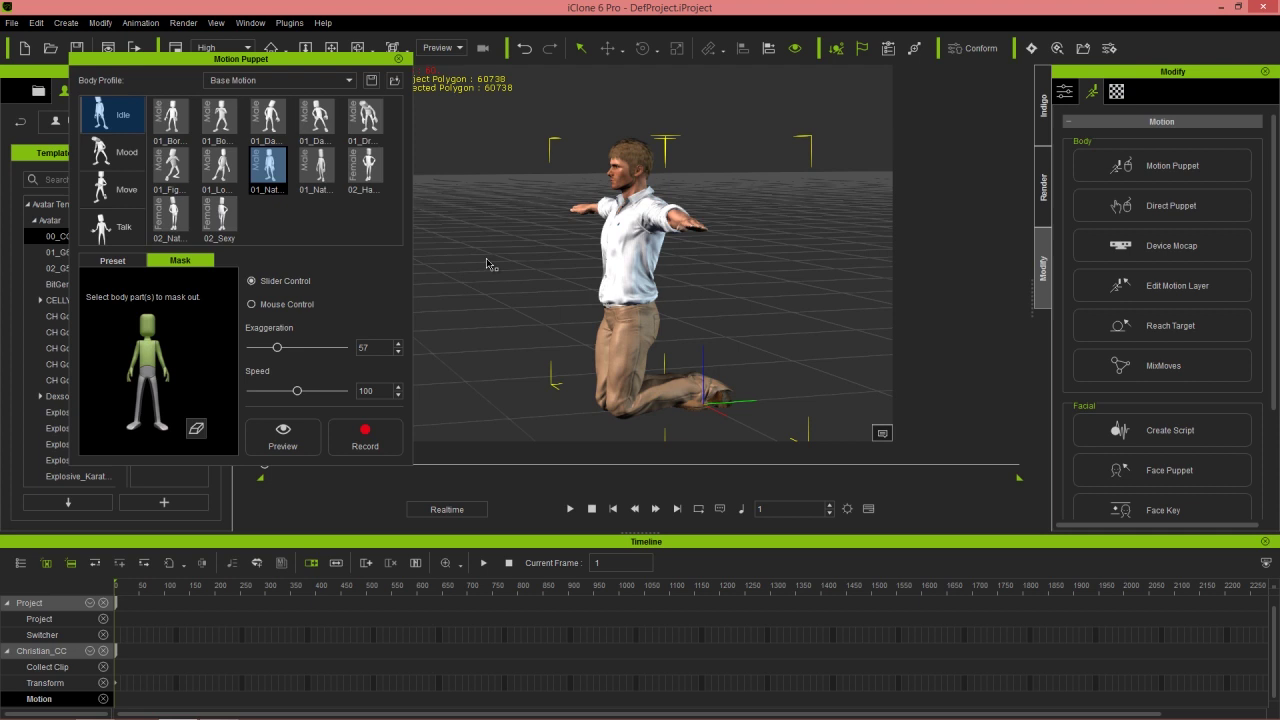
click(402, 62)
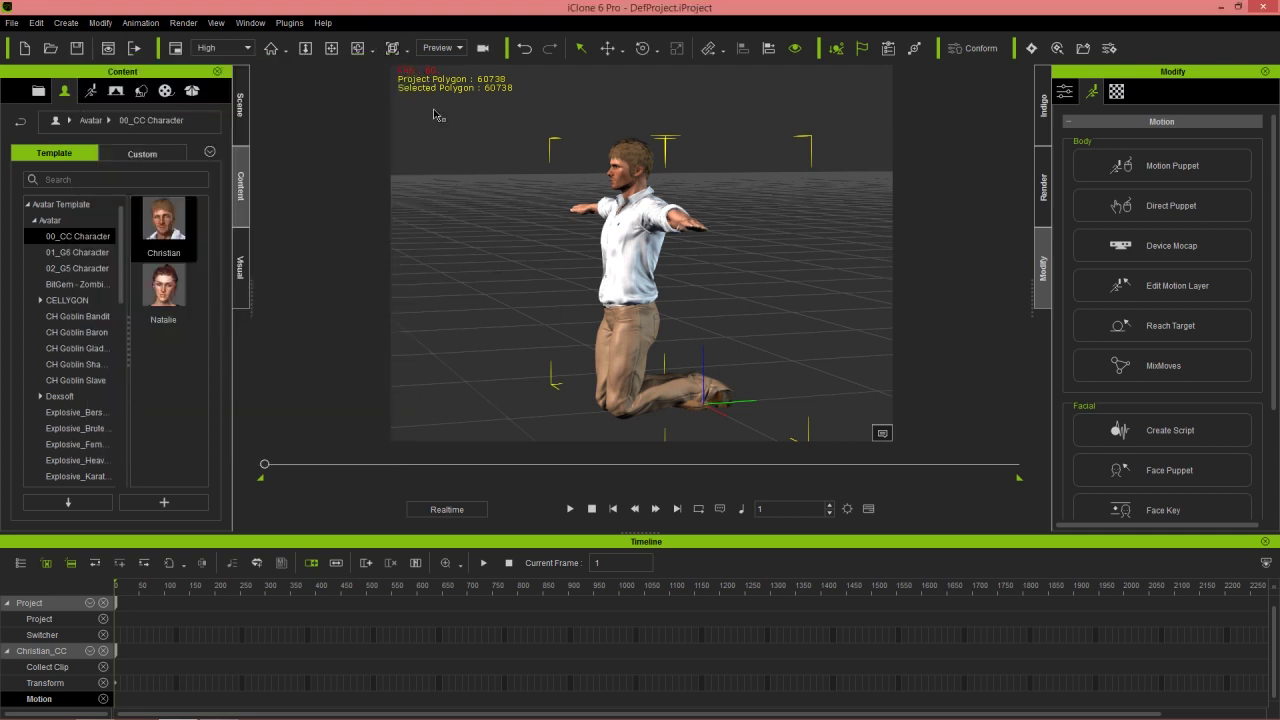
right_drag(434, 325, 677, 348)
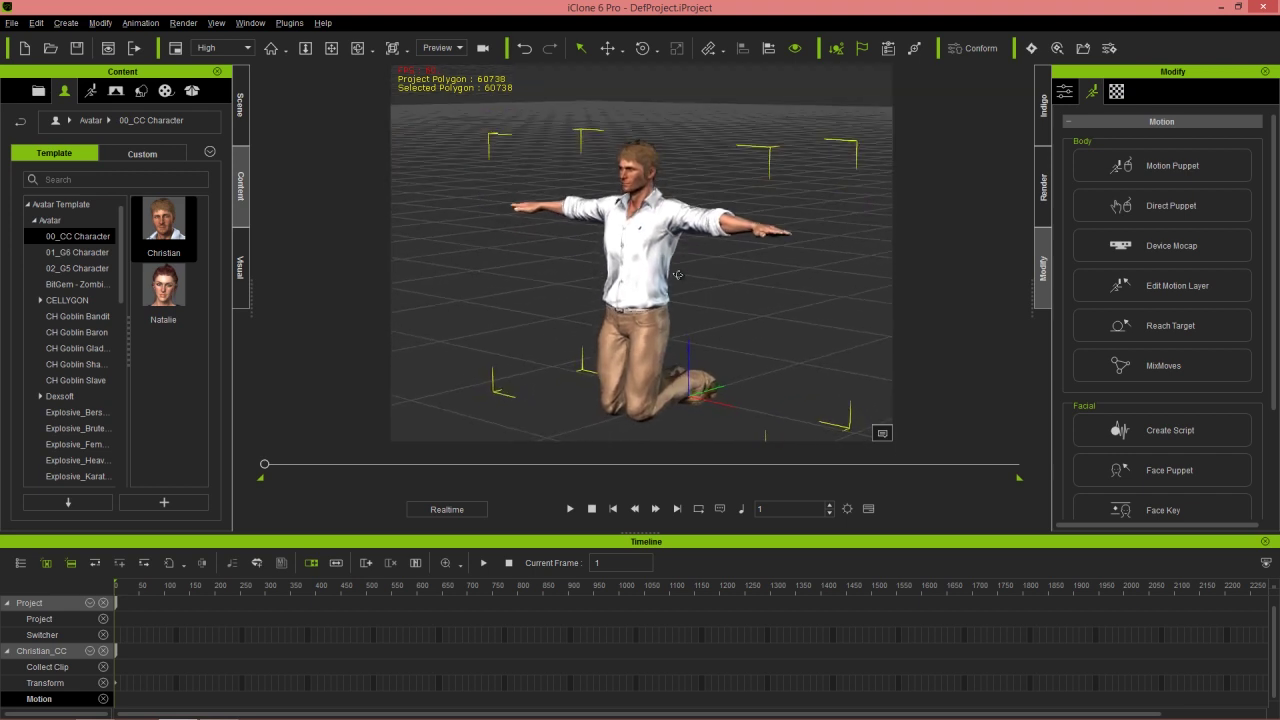
middle_drag(677, 348, 694, 285)
right_drag(694, 285, 734, 302)
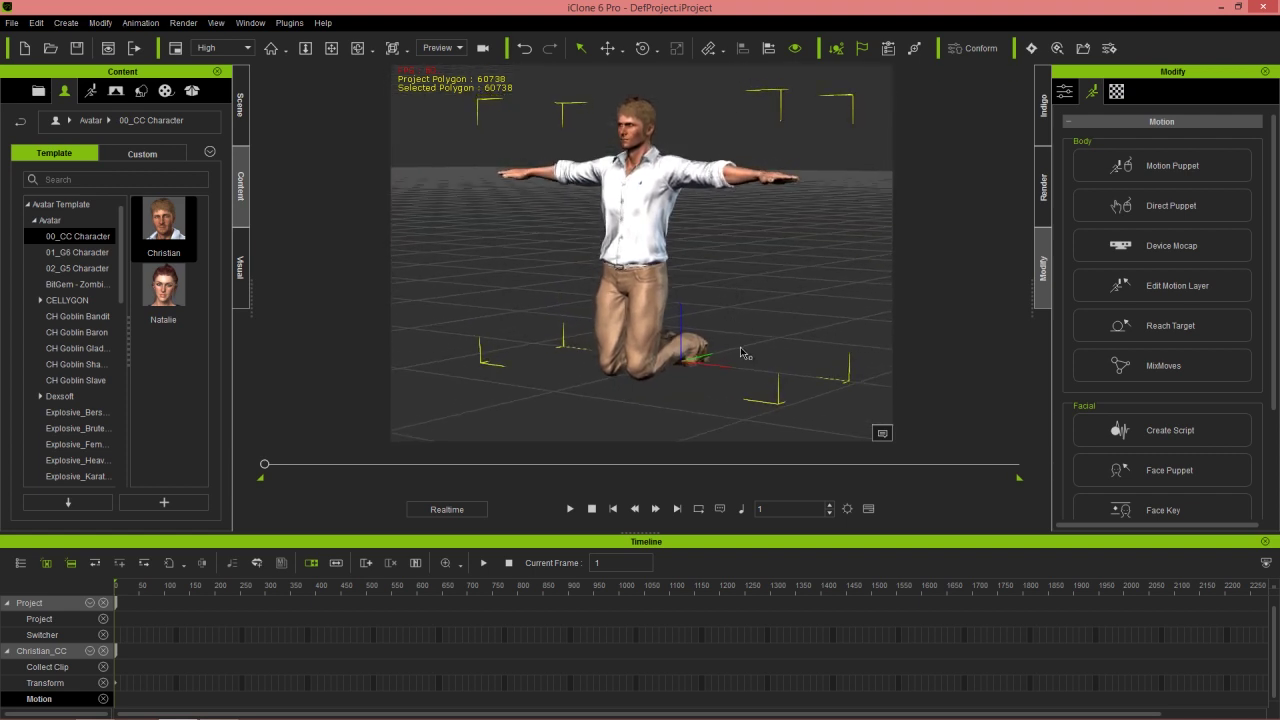